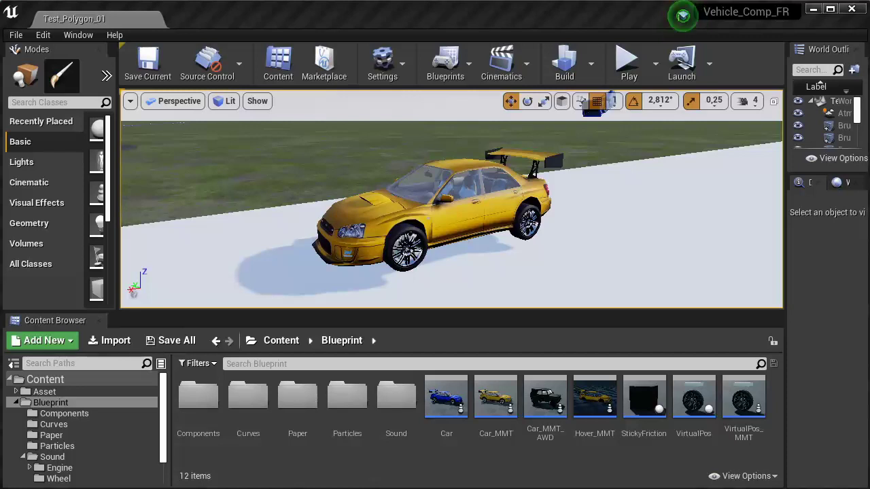
Open the Car_MMT Blueprint, close the Set FX graph and switch to the Construction Script.
left_click_drag(373, 311, 373, 331)
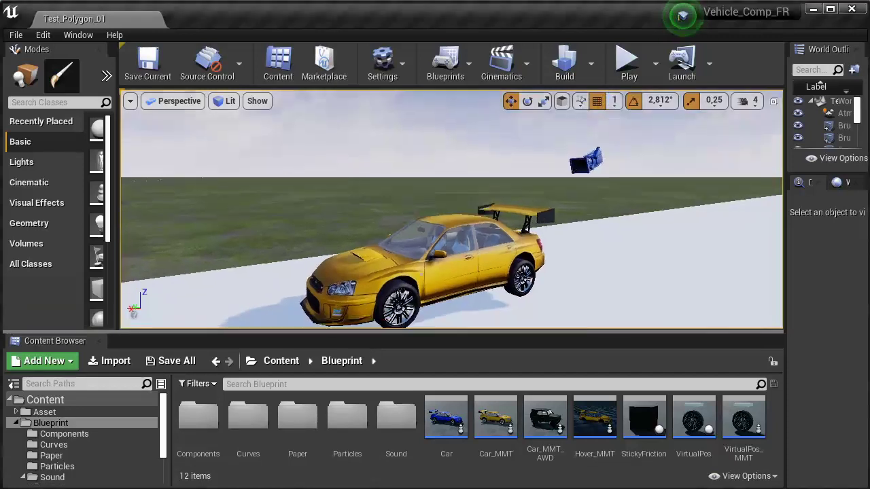
left_click_drag(495, 416, 367, 208)
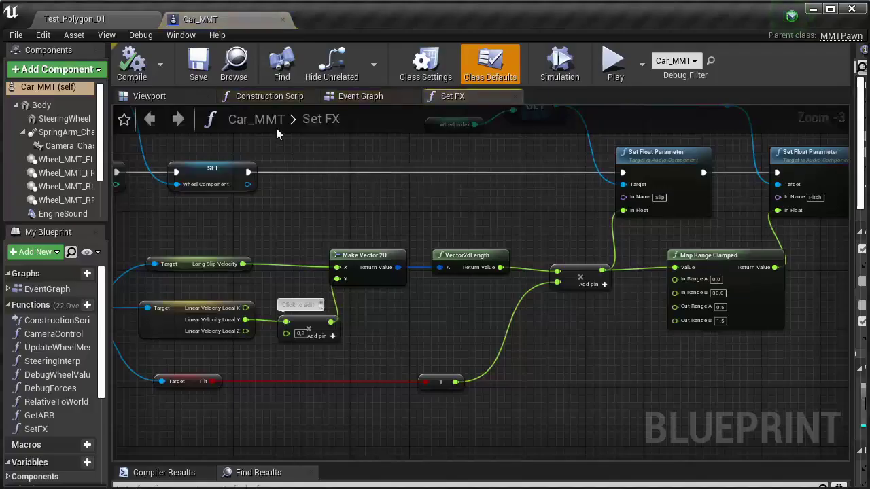
scroll(498, 113, "down", 5)
left_click(511, 96)
scroll(359, 174, "down", 6)
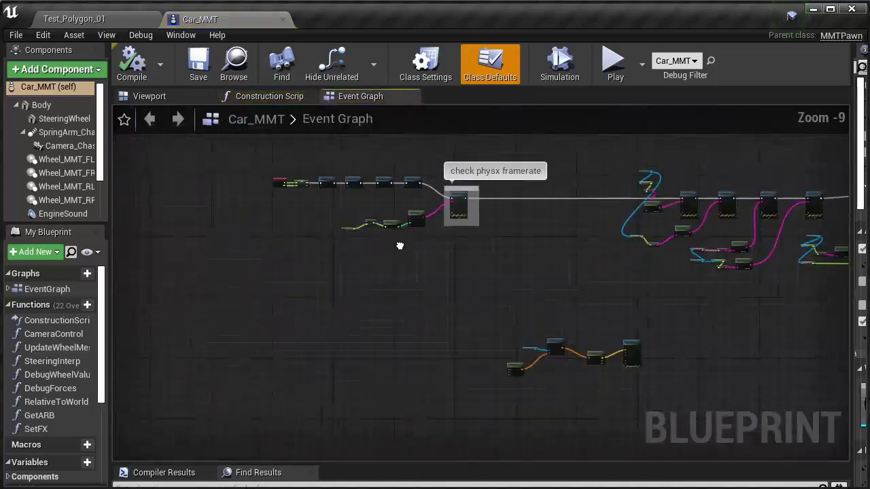
left_click(264, 96)
scroll(436, 239, "up", 4)
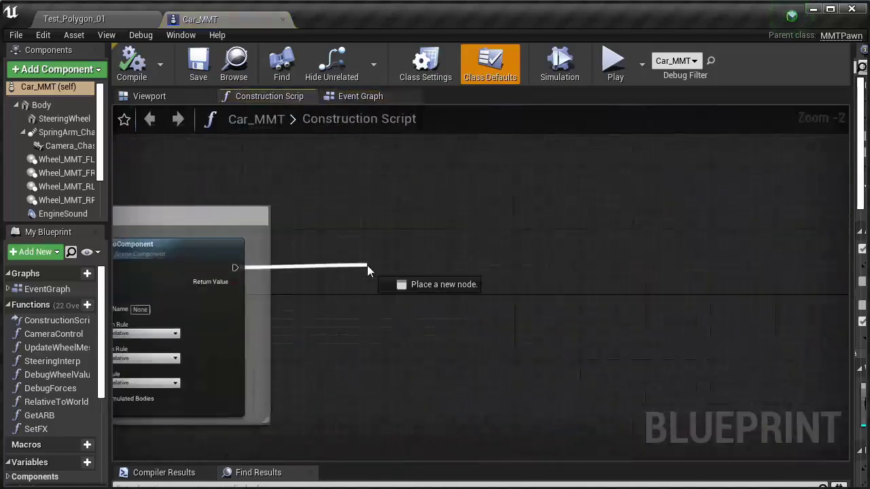
Add an Add Particle System Component node to the Construction Script's execution chain.
left_click_drag(367, 269, 367, 269)
type("add particle")
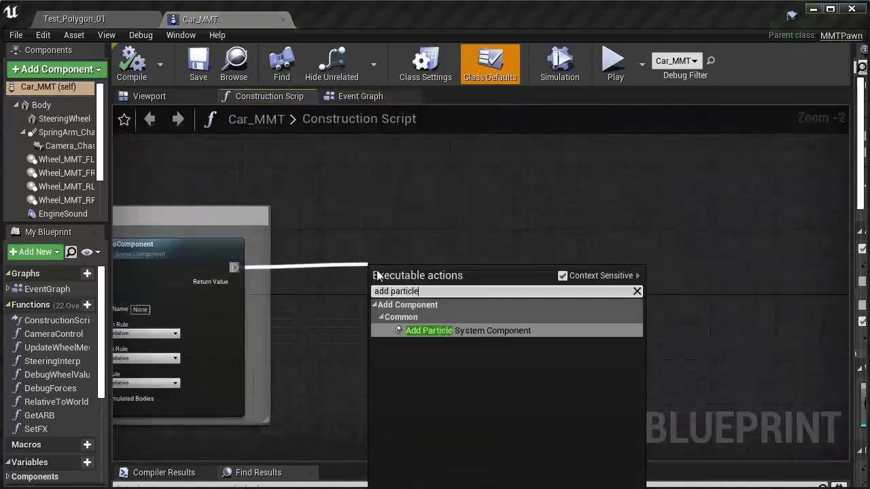
left_click(449, 331)
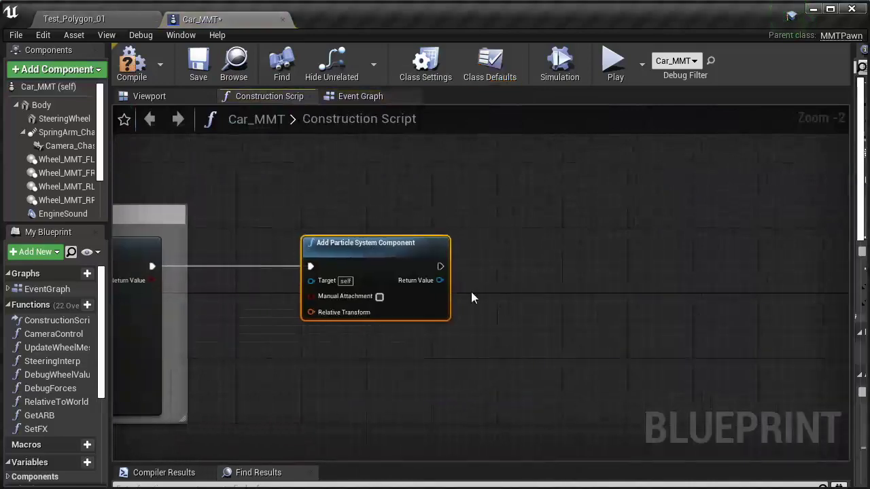
scroll(473, 298, "up", 2)
left_click_drag(439, 278, 512, 288)
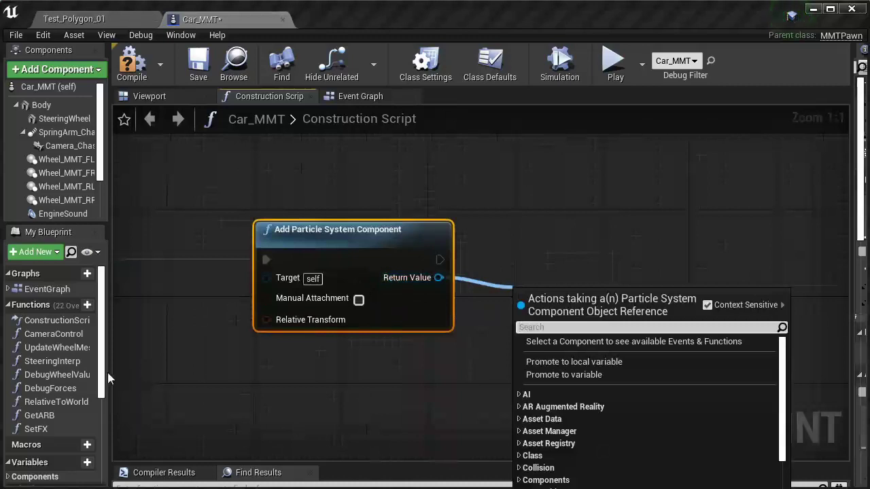
left_click_drag(108, 373, 217, 373)
Create a PS_SkidMark variable as an array of Particle System Component references.
scroll(173, 416, "down", 3)
left_click(194, 372)
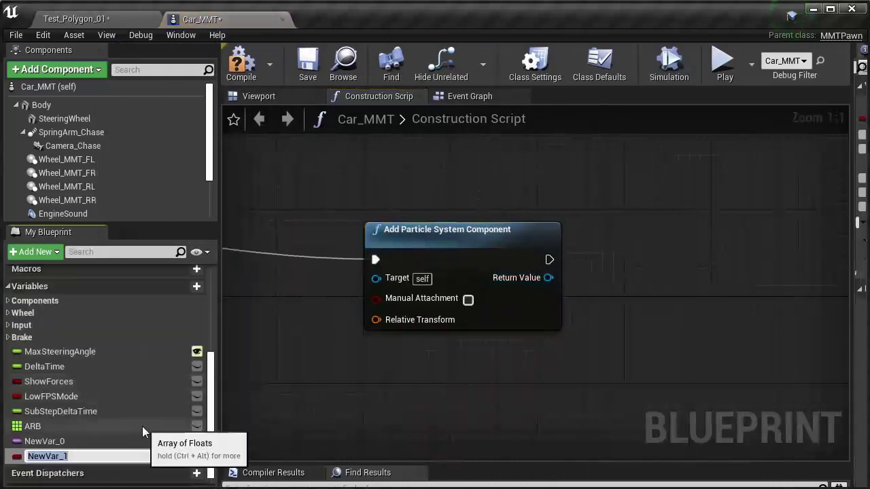
type("PS_SkidM")
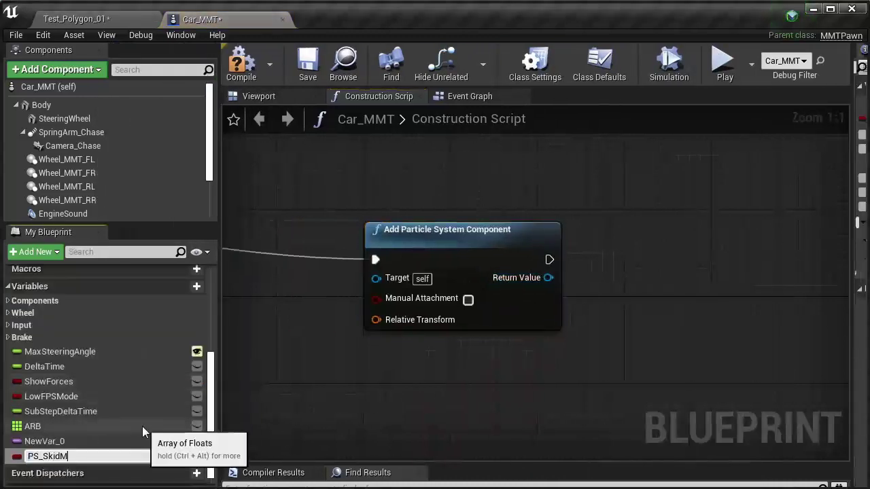
type("ark")
key("Return")
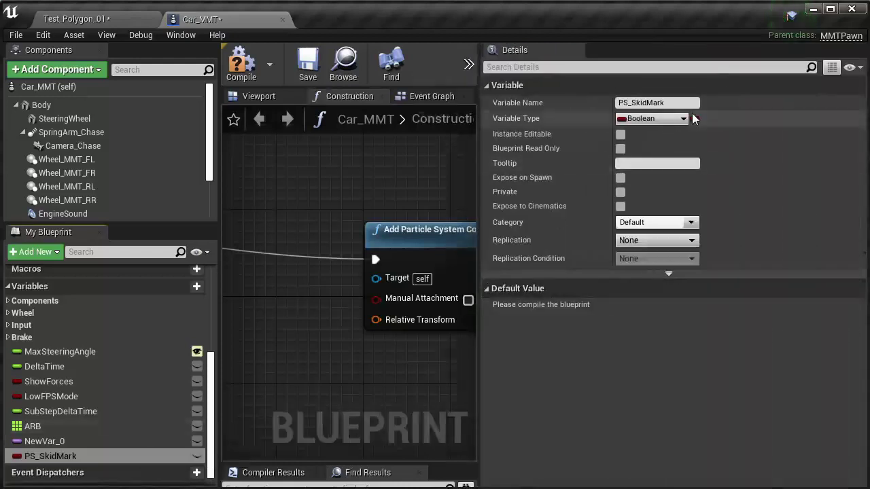
left_click(651, 118)
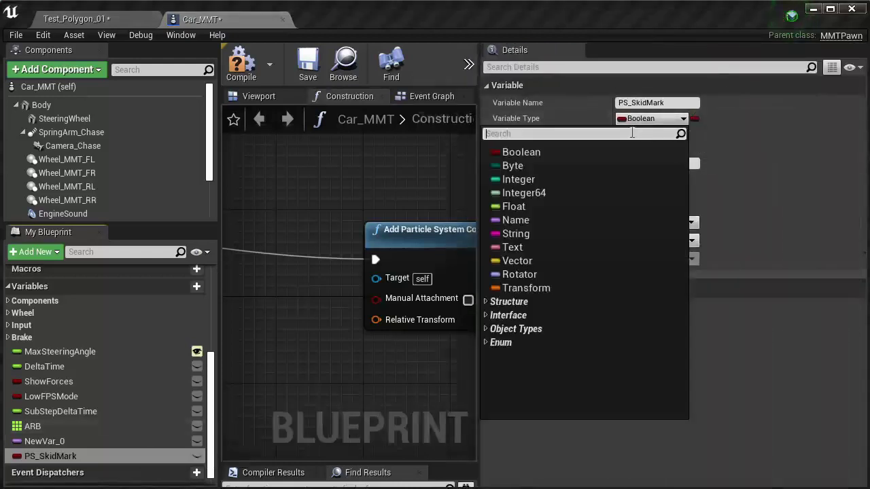
type("particle sys")
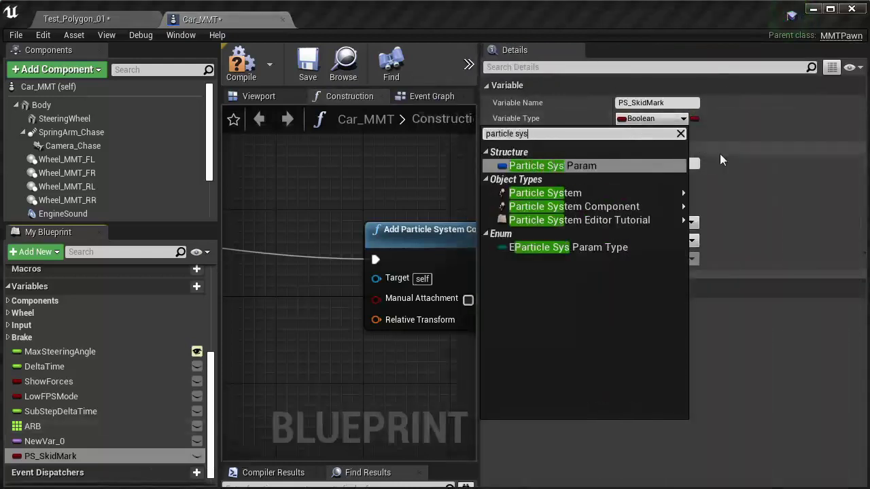
mouse_move(660, 206)
left_click(732, 207)
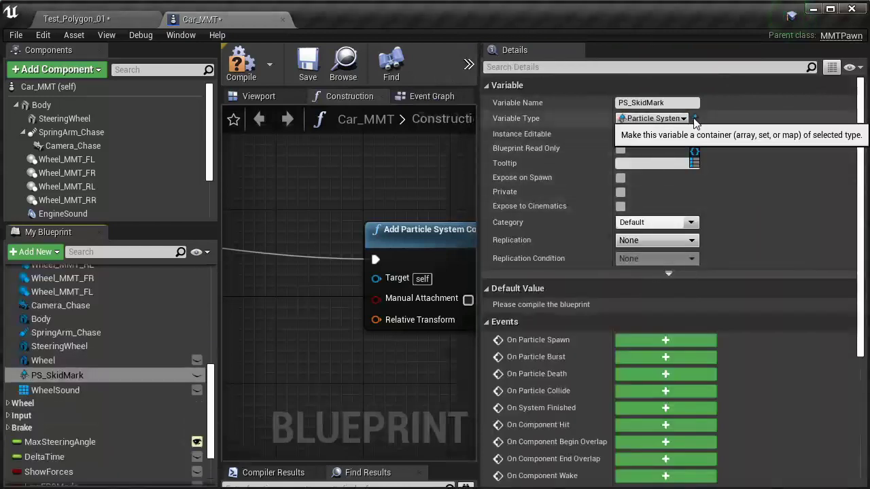
left_click(694, 143)
Put PS_SkidMark in the Components category, then compile and save the blueprint.
left_click(656, 208)
left_click(638, 256)
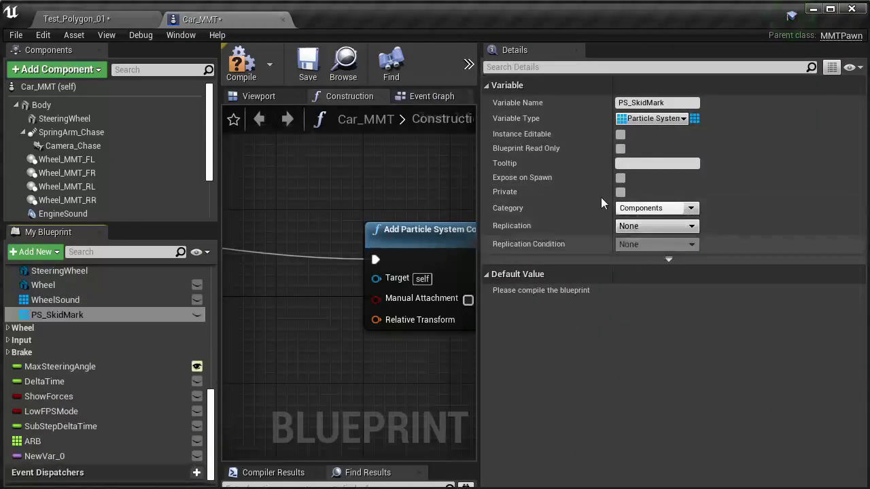
left_click(77, 314)
left_click(241, 64)
left_click(307, 64)
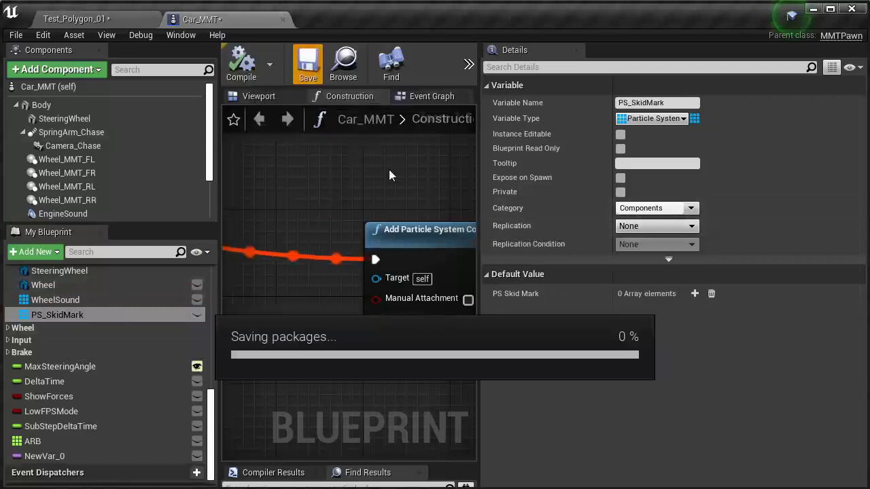
Add the new particle component to PS_SkidMark through an array ADD node in the execution chain.
left_click_drag(478, 166, 836, 165)
left_click_drag(57, 314, 536, 172)
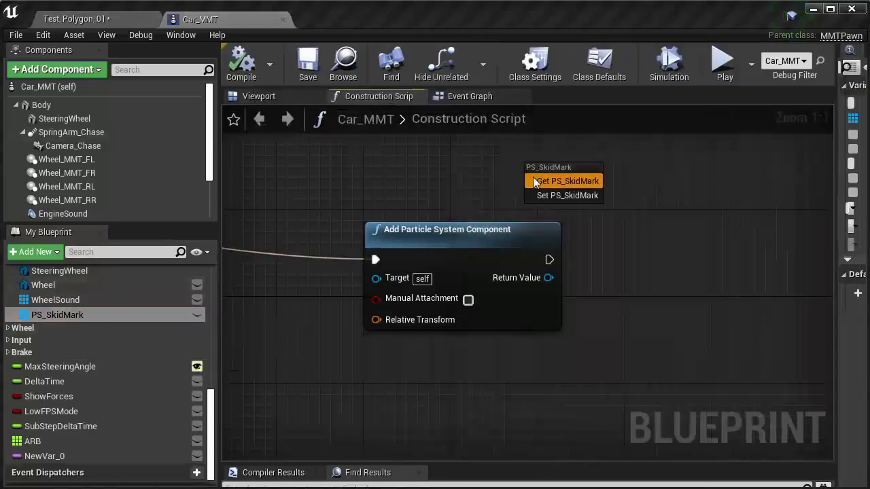
left_click(591, 181)
right_click_drag(591, 188, 451, 216)
left_click_drag(449, 211, 503, 269)
type("add")
key("Return")
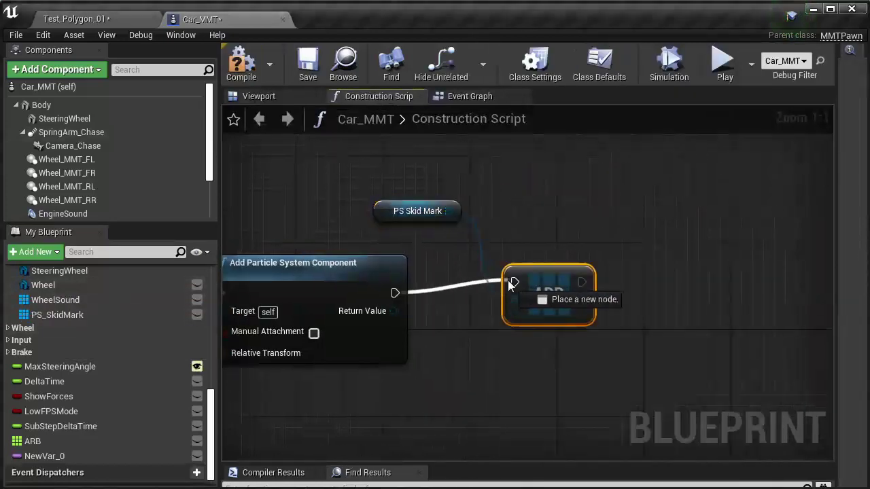
left_click_drag(394, 293, 514, 282)
left_click_drag(394, 310, 493, 272)
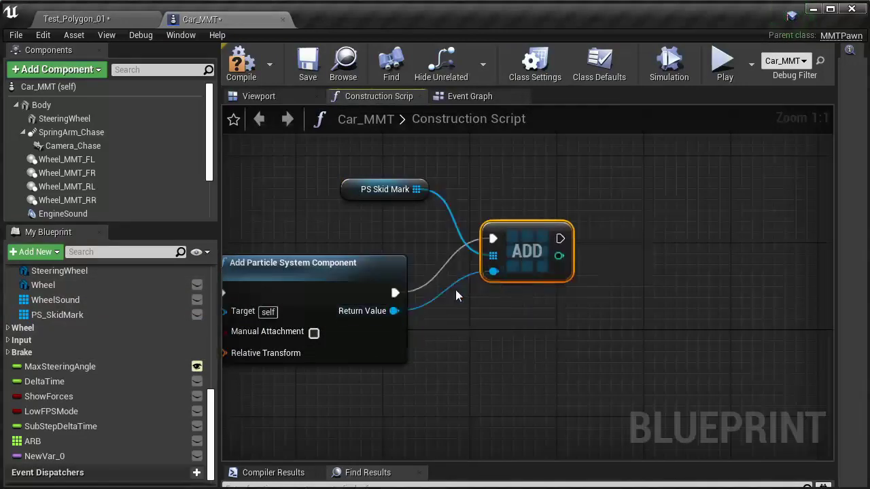
double_click(429, 304)
Add a Set Template node targeting the new particle component.
right_click_drag(517, 322, 390, 318)
left_click_drag(324, 310, 513, 312)
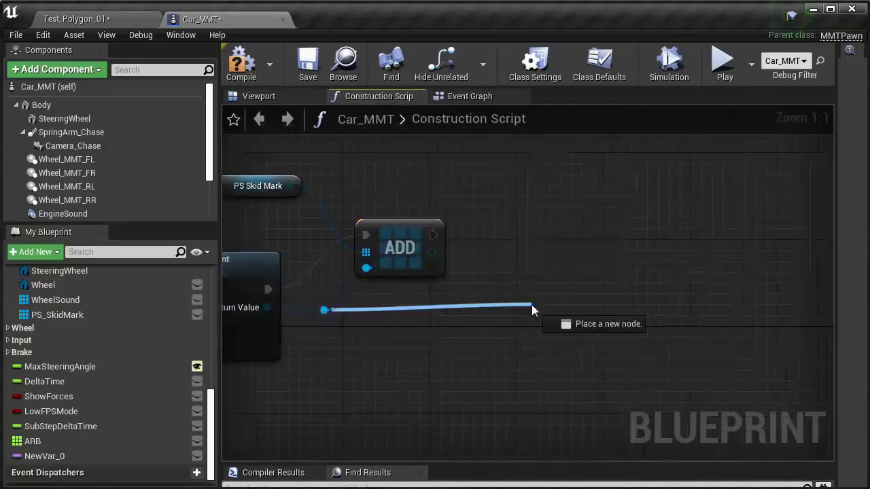
type("set templa")
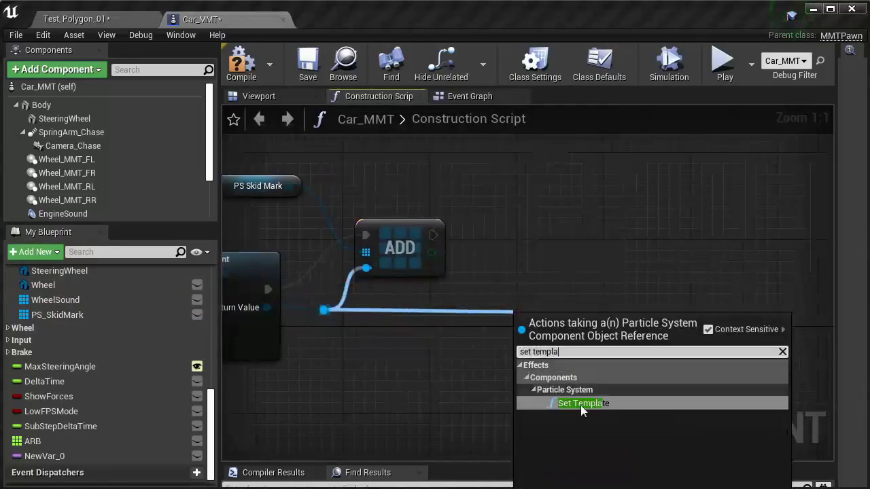
left_click(581, 401)
left_click_drag(564, 325, 585, 238)
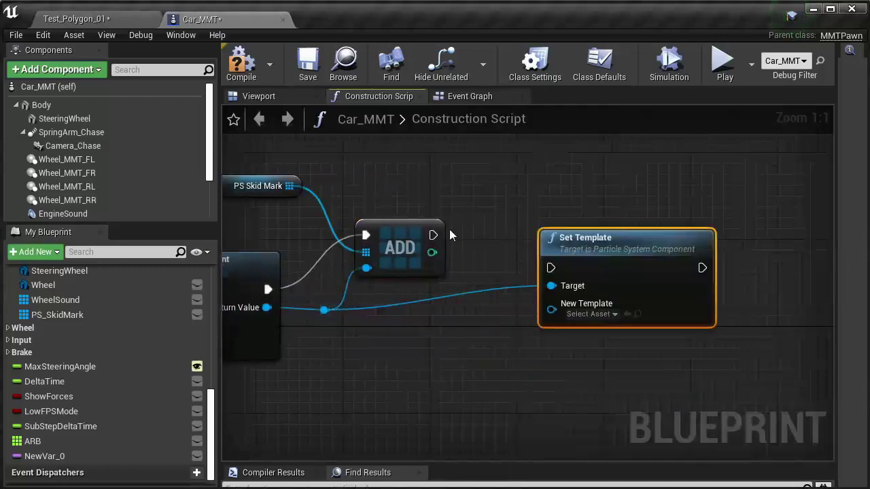
left_click_drag(561, 270, 555, 238)
Add an AttachToComponent node for the component, chained after Set Template.
double_click(422, 292)
right_click_drag(573, 320, 536, 325)
left_click_drag(492, 325, 646, 318)
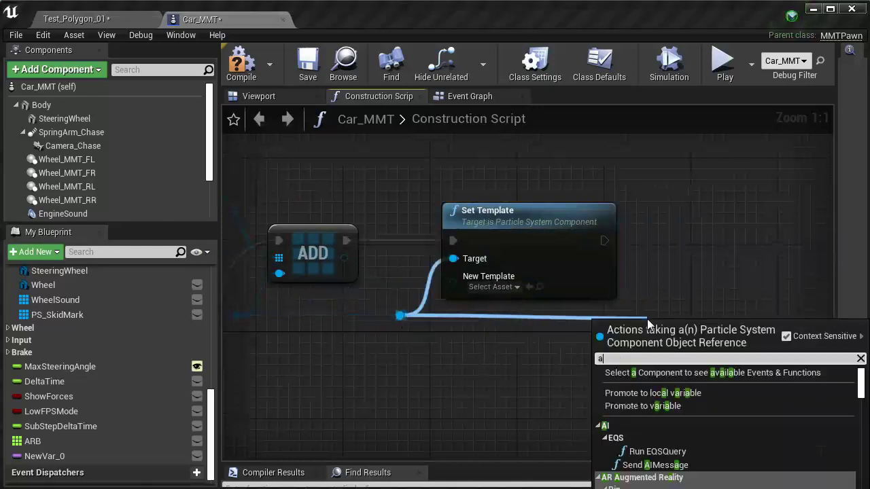
type("attacj to")
key("BackSpace")
key("BackSpace")
key("BackSpace")
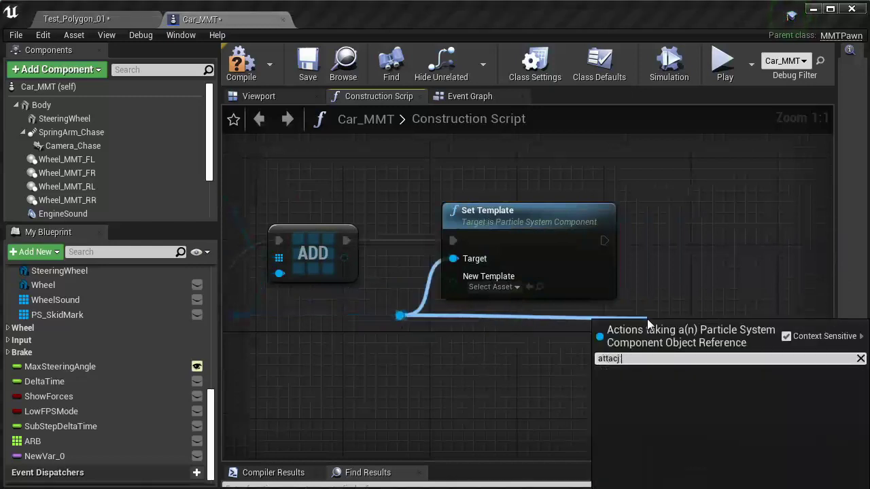
key("BackSpace")
type("h to comp")
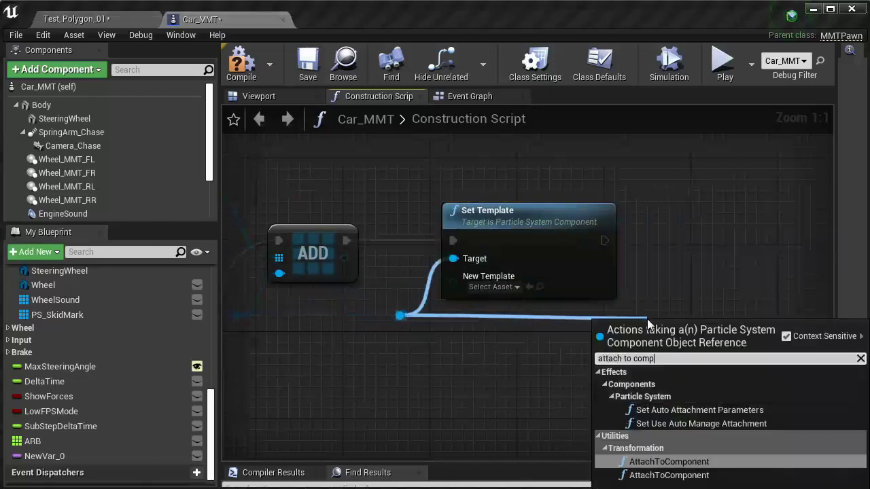
key("Return")
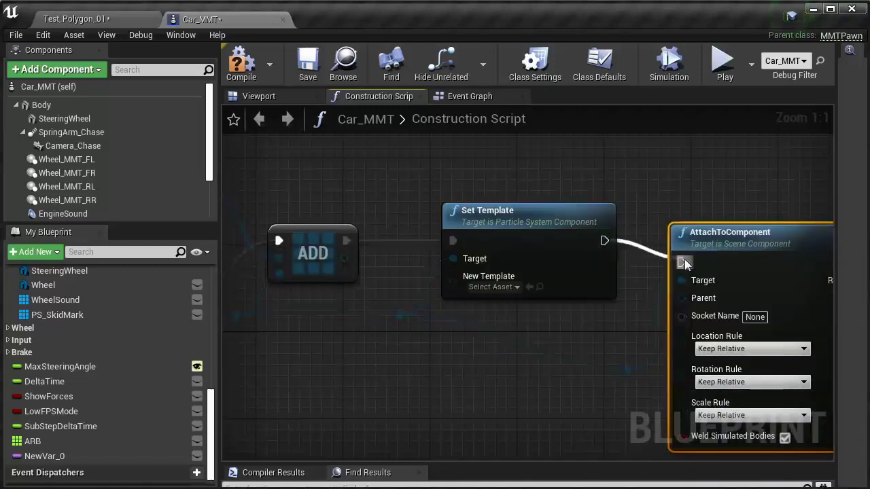
left_click_drag(604, 240, 681, 262)
Make the Body component the attachment parent of AttachToComponent.
scroll(533, 351, "down", 4)
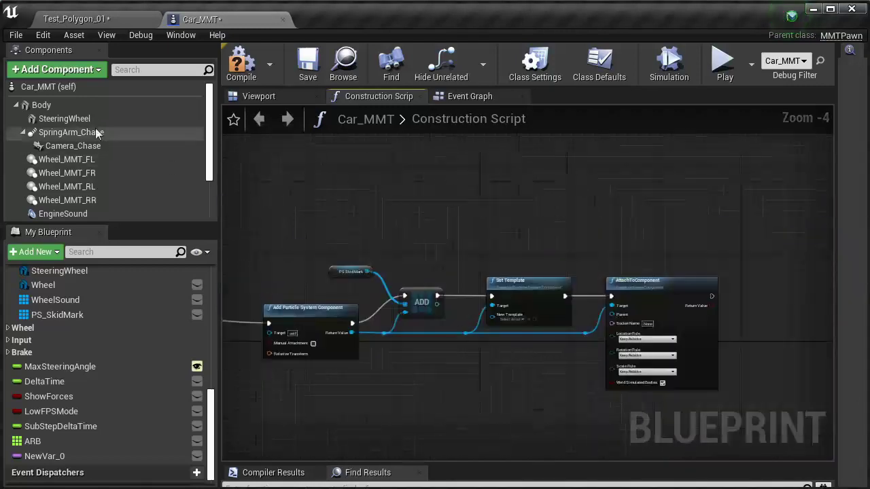
left_click_drag(41, 104, 489, 212)
scroll(463, 222, "up", 3)
scroll(463, 228, "up", 1)
left_click_drag(394, 163, 474, 216)
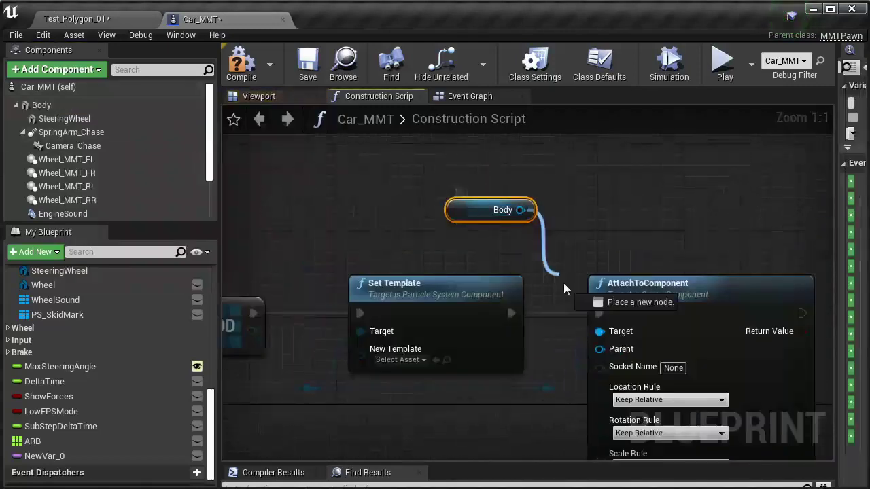
left_click_drag(563, 288, 599, 349)
Compile and save the blueprint, then return to the Test_Polygon_01 level.
scroll(610, 274, "down", 3)
scroll(589, 291, "down", 2)
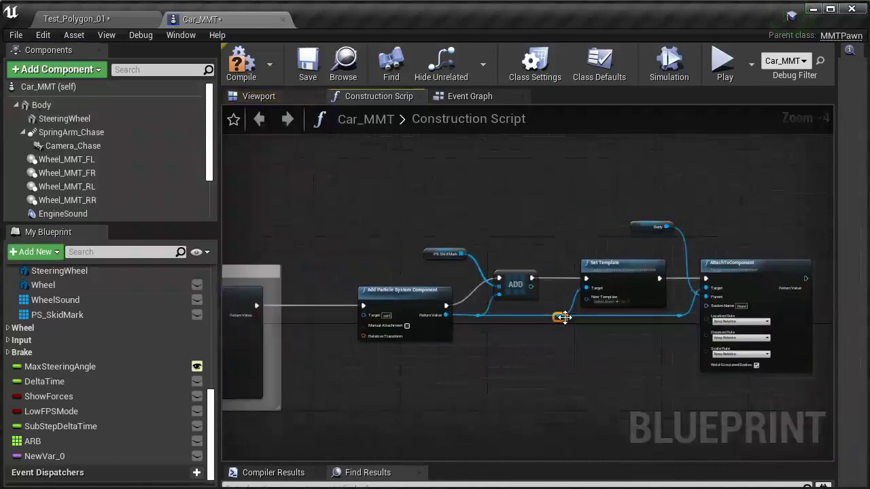
scroll(563, 317, "up", 4)
left_click(563, 258)
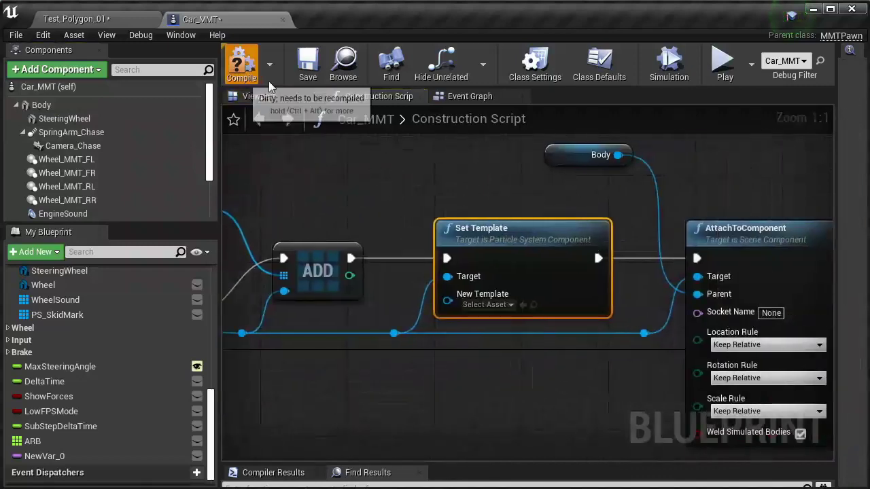
left_click(312, 68)
scroll(365, 147, "down", 4)
left_click(76, 19)
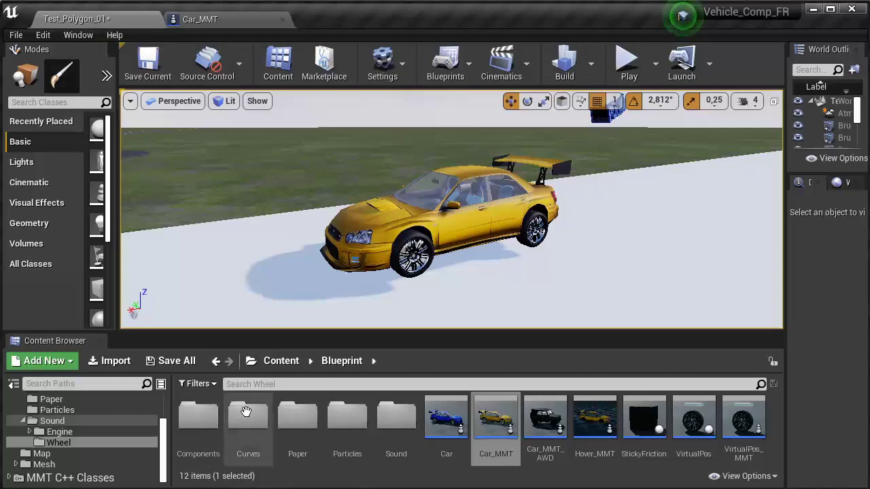
Create a new particle system named PS_SkidMark in the Particles folder.
double_click(346, 415)
right_click(273, 439)
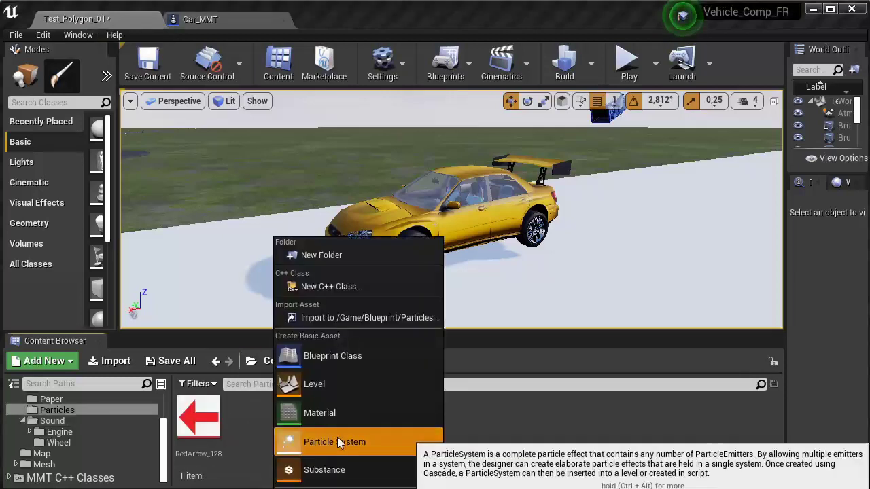
left_click(337, 437)
type("PS_Sk")
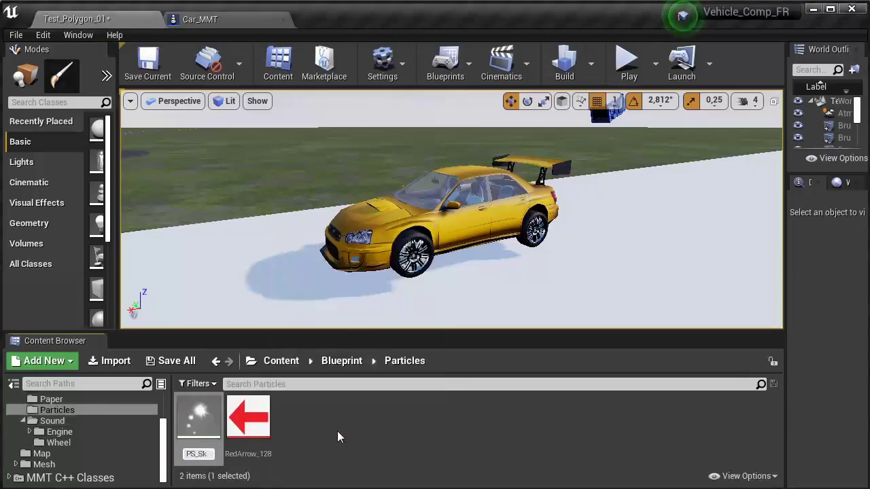
type("idMark")
left_click(337, 431)
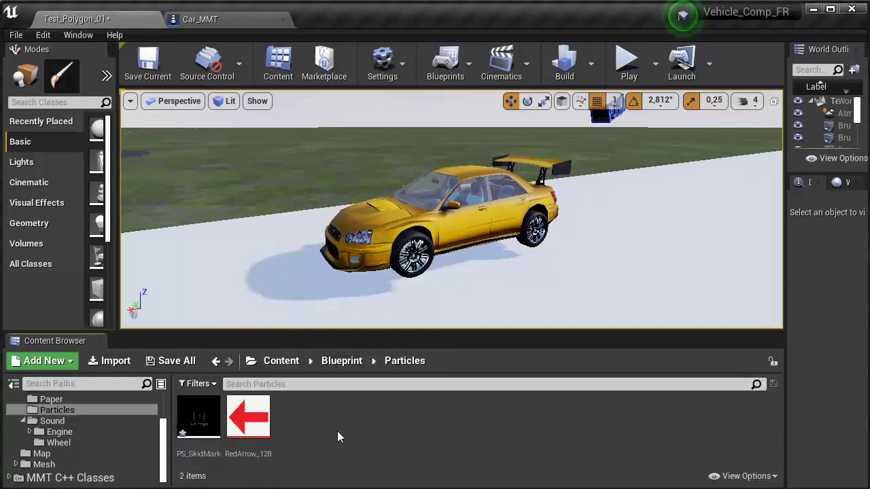
In Cascade, set PS_SkidMark's spawn rate constant to 50 and save it.
double_click(198, 415)
left_click_drag(253, 146, 240, 377)
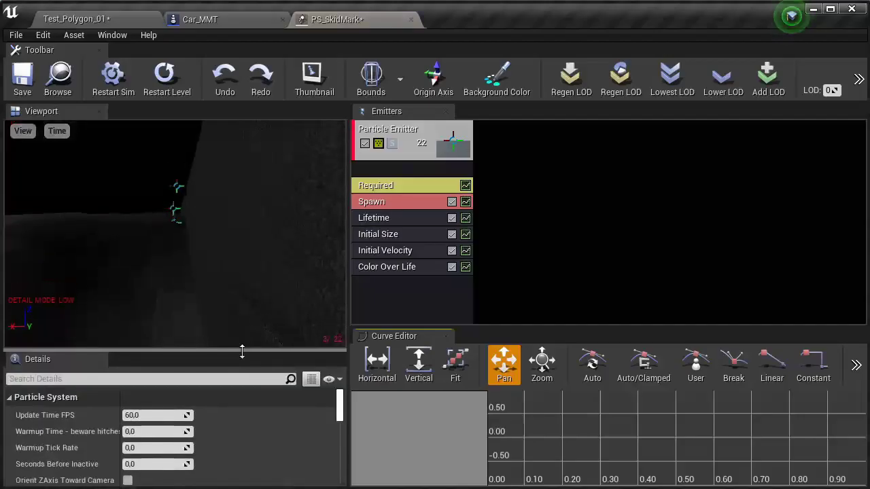
left_click_drag(200, 260, 176, 258)
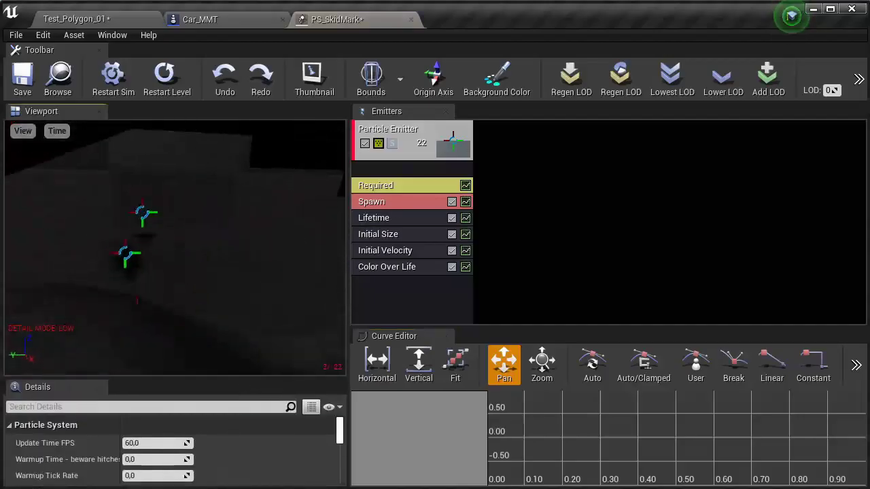
left_click(377, 202)
left_click(149, 476)
type("50")
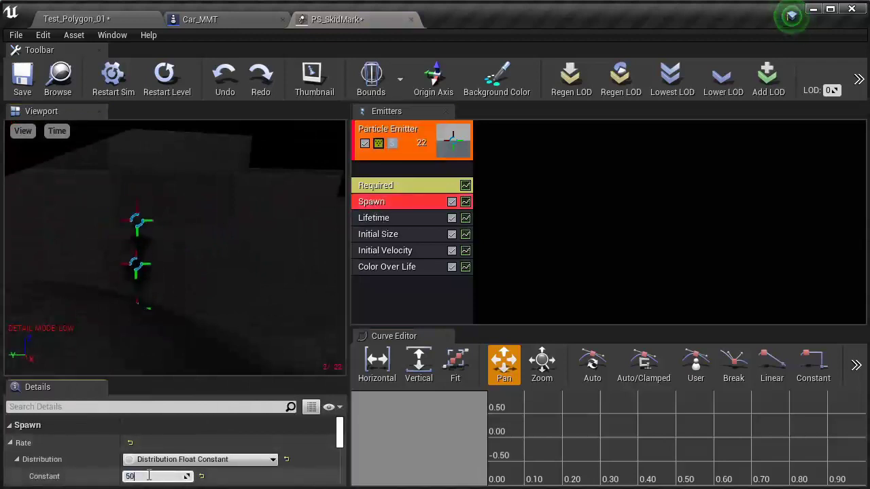
key("Return")
left_click(16, 35)
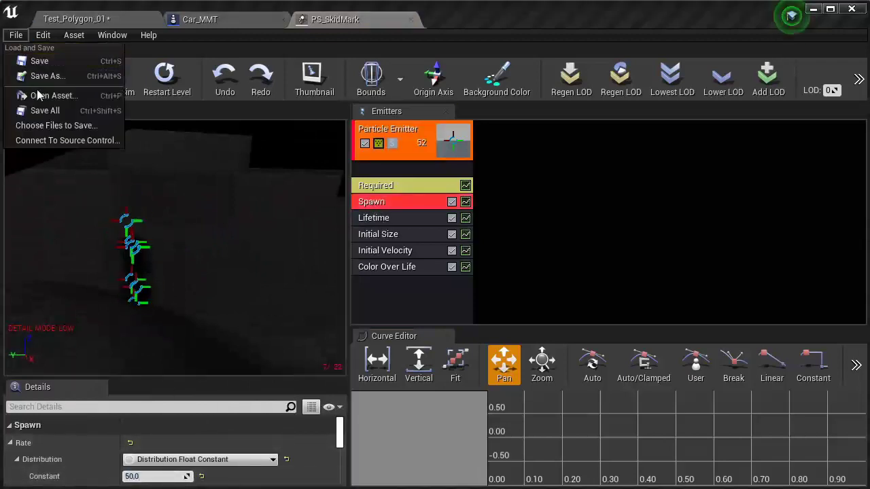
left_click(39, 60)
left_click(211, 24)
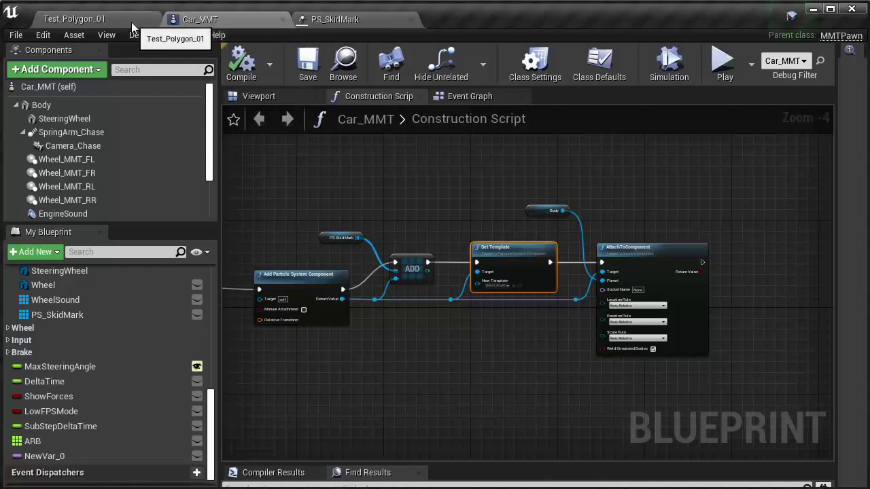
Assign PS_SkidMark as the Set Template's New Template, then compile and save Car_MMT.
left_click(131, 22)
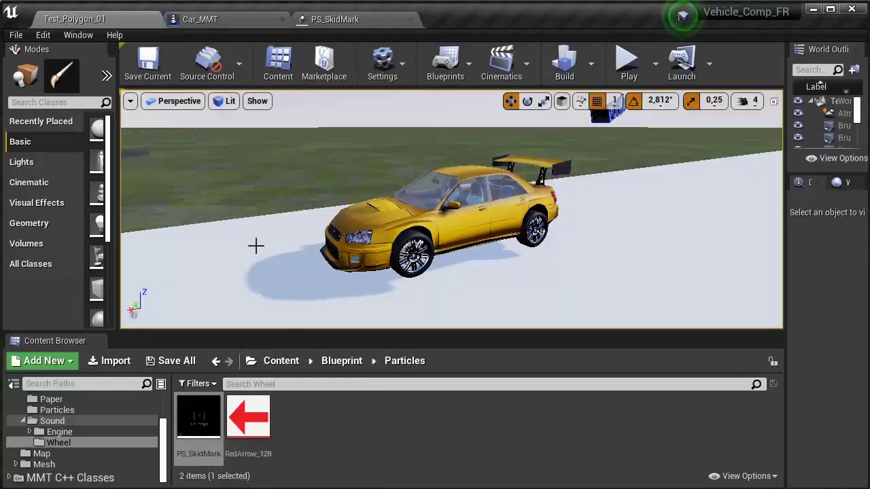
left_click(200, 19)
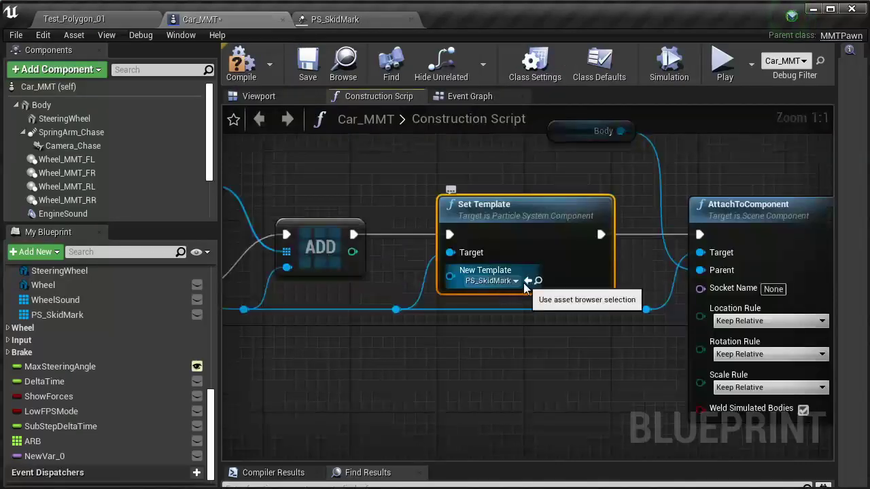
left_click(241, 65)
left_click(307, 64)
left_click(15, 35)
left_click(31, 111)
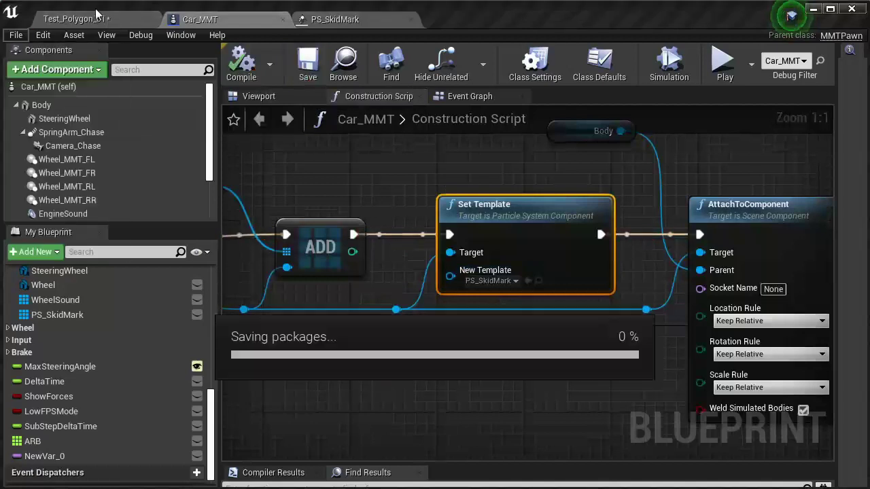
Play Test_Polygon_01 and drive the car forward to test the skid marks.
left_click(95, 16)
left_click(627, 54)
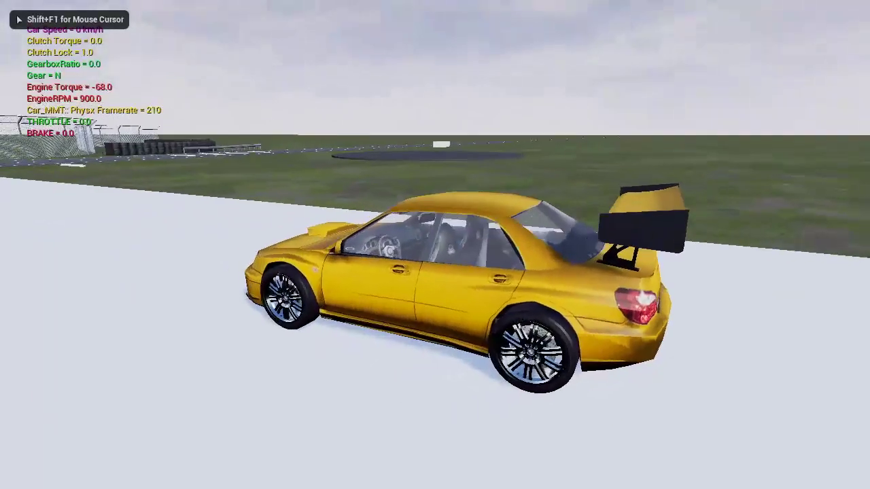
key("F1")
key("F3")
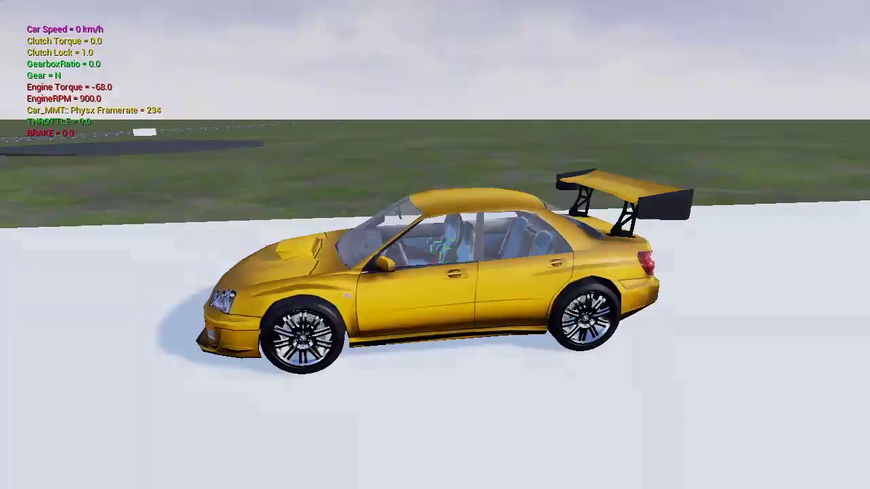
key("w")
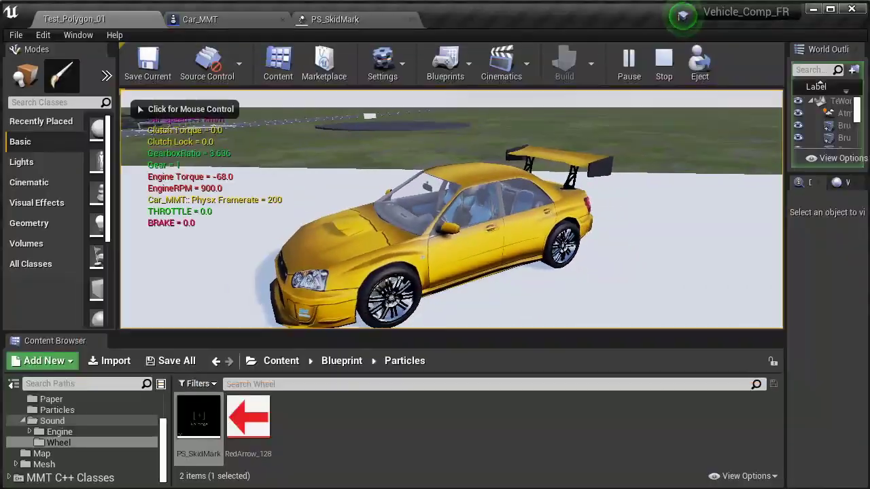
key("Escape")
Find references to SetFX and jump to its call in the Event Graph.
left_click(216, 20)
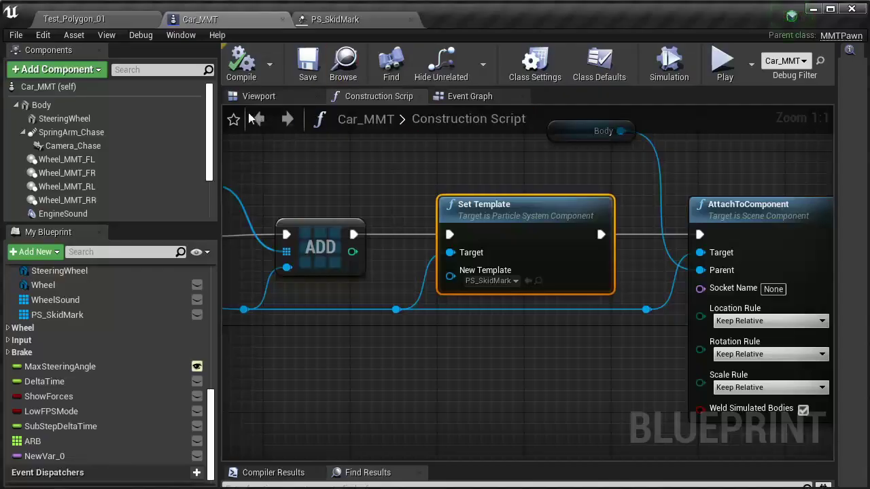
type("set f")
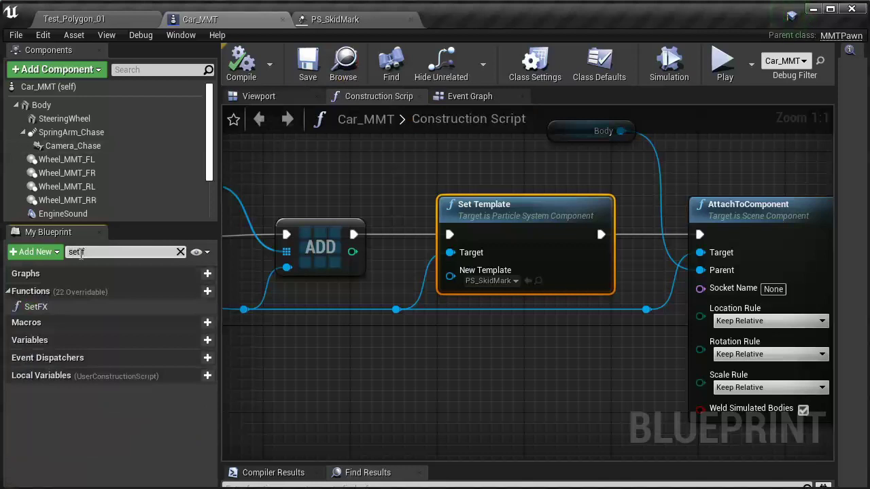
type("x")
right_click(38, 306)
left_click(81, 358)
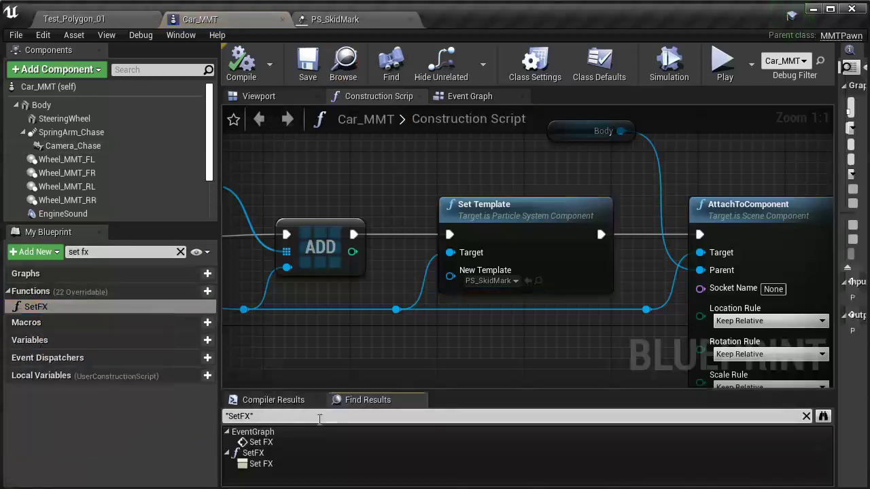
left_click(262, 432)
left_click(261, 441)
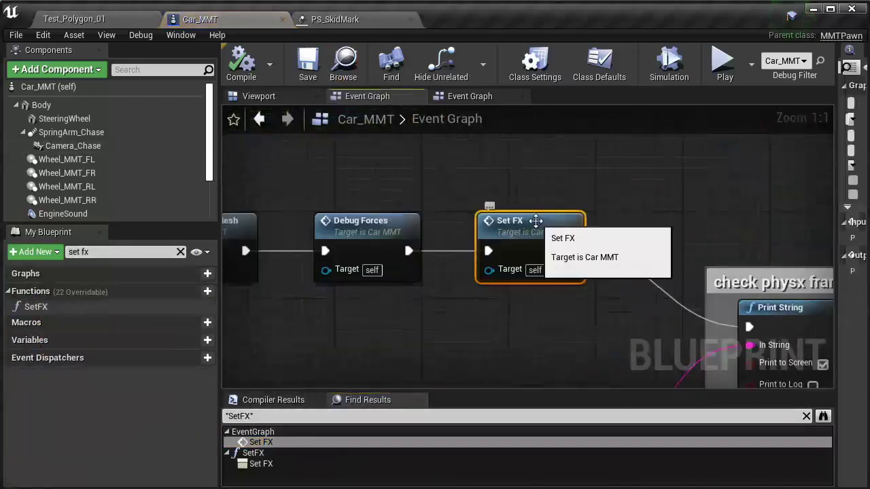
Open the Set FX function and place a PS_SkidMark getter in its graph.
double_click(536, 220)
scroll(514, 200, "up", 2)
scroll(485, 194, "up", 2)
scroll(491, 209, "up", 2)
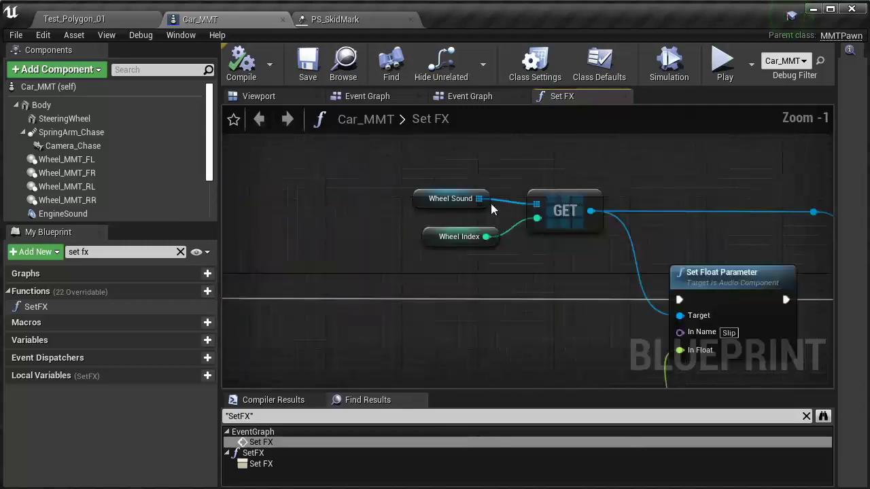
scroll(490, 203, "down", 4)
right_click_drag(512, 216, 424, 215)
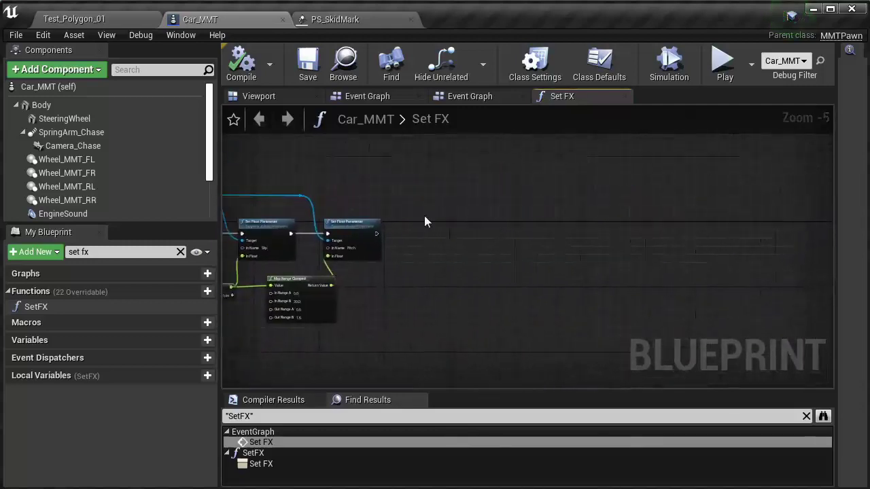
left_click(180, 252)
left_click(8, 324)
left_click(10, 341)
scroll(44, 422, "down", 3)
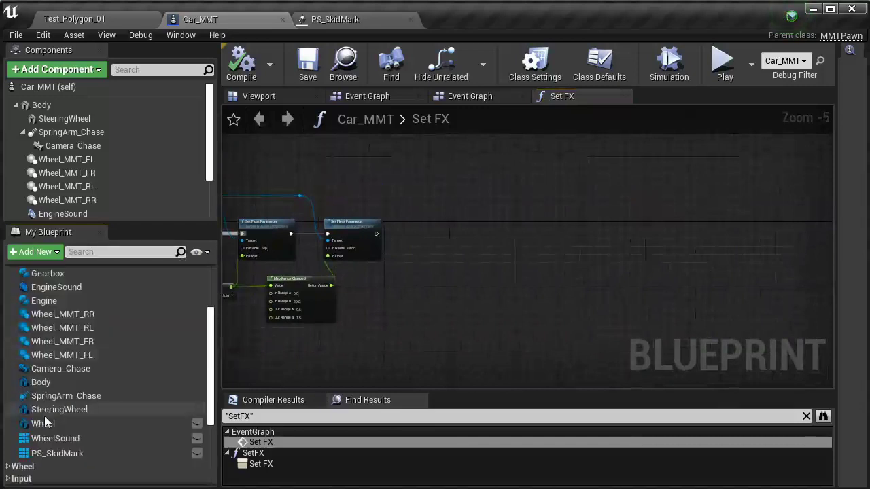
left_click_drag(57, 453, 450, 273, "ctrl")
Add an array GET node from PS_SkidMark.
scroll(451, 272, "up", 4)
right_click_drag(424, 164, 333, 236)
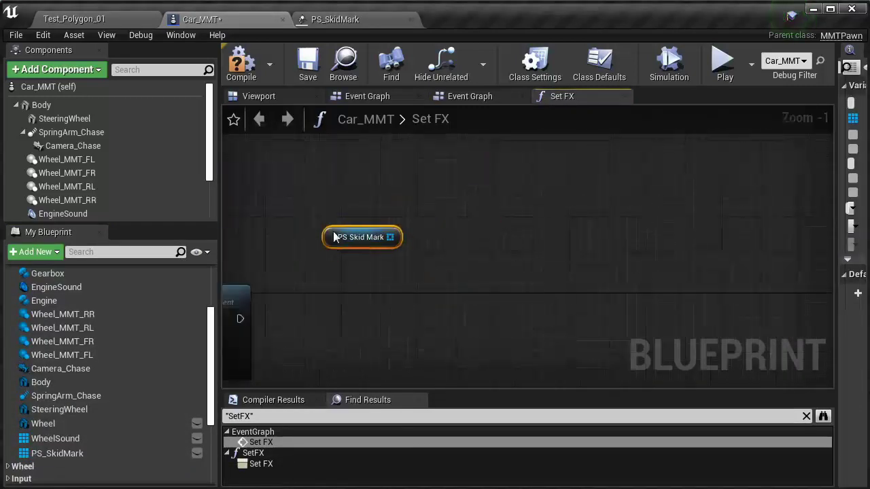
left_click_drag(452, 311, 452, 311)
type("get")
left_click(510, 388)
right_click_drag(305, 334, 422, 279)
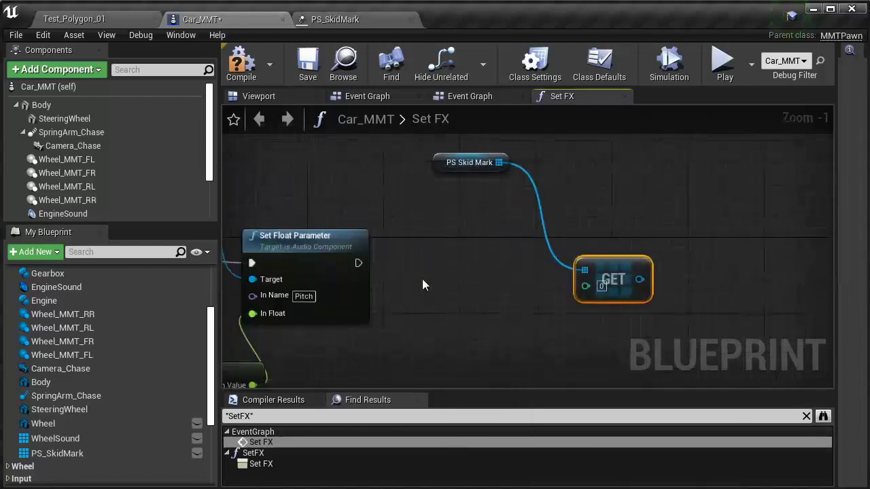
left_click_drag(612, 274, 613, 218)
Wire WheelIndex into the GET node's index and arrange the getters beside it.
scroll(95, 432, "down", 5)
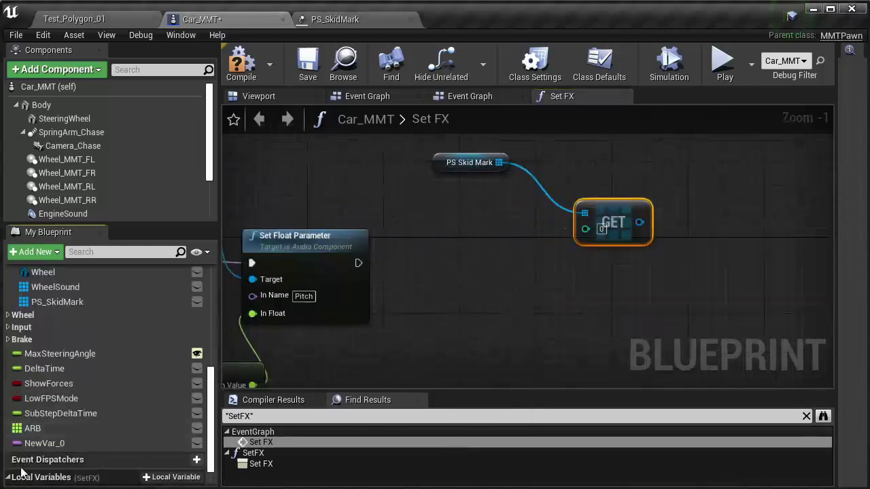
scroll(68, 448, "down", 1)
mouse_move(47, 465)
left_mouse_down("ctrl")
mouse_move(438, 288)
mouse_move(441, 268)
left_mouse_up("ctrl")
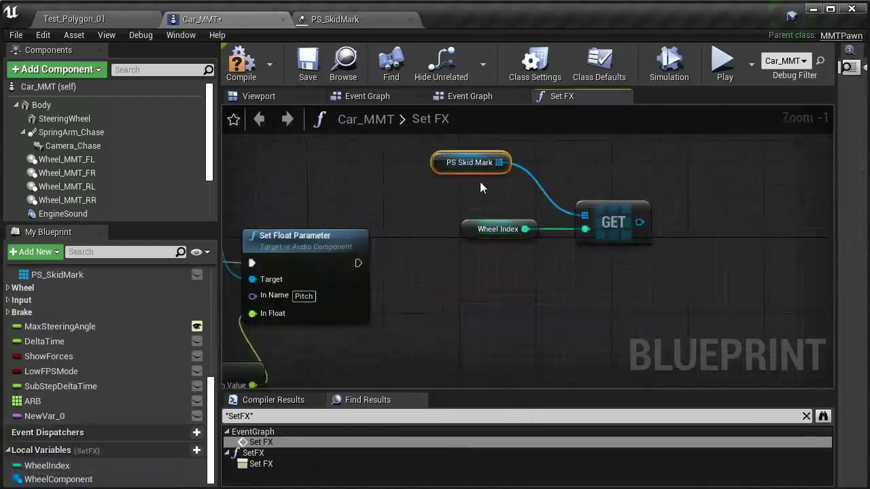
left_click_drag(471, 163, 512, 181)
left_click_drag(613, 204, 621, 178)
left_click(517, 228)
right_click_drag(553, 204, 341, 234)
Feed the GET output into a new SetWorldLocationAndRotation node.
left_click_drag(435, 229, 494, 255)
type("se")
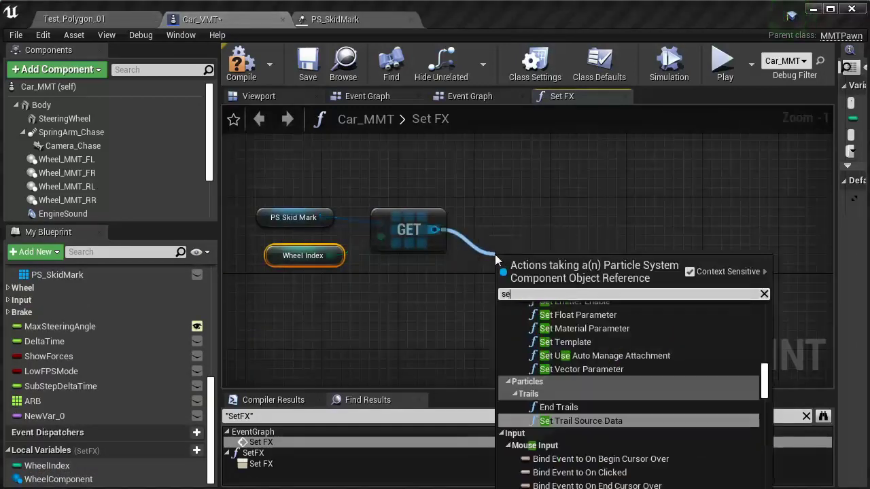
type("t world")
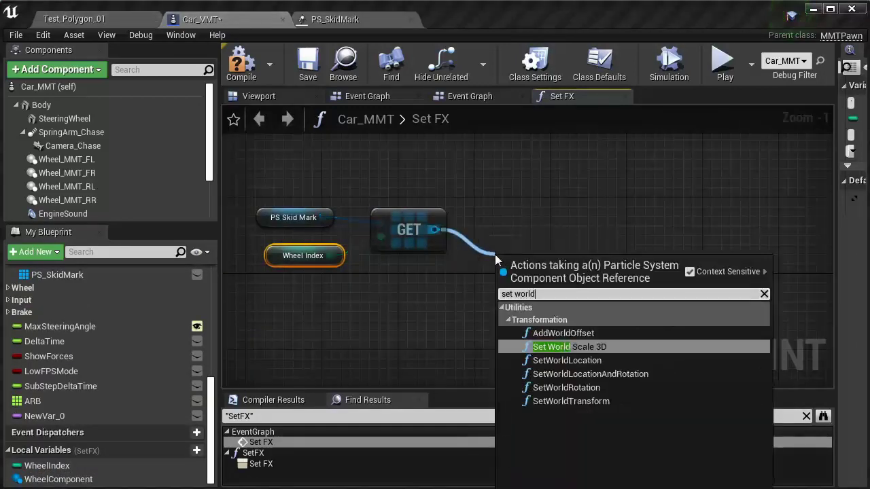
left_click(591, 373)
right_click_drag(307, 252, 468, 200)
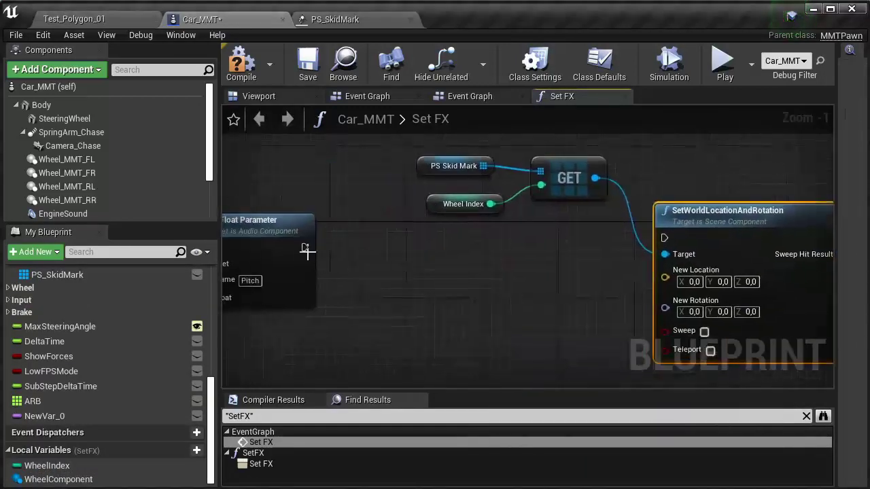
Place a WheelComponent getter in the Set FX graph.
scroll(664, 241, "down", 4)
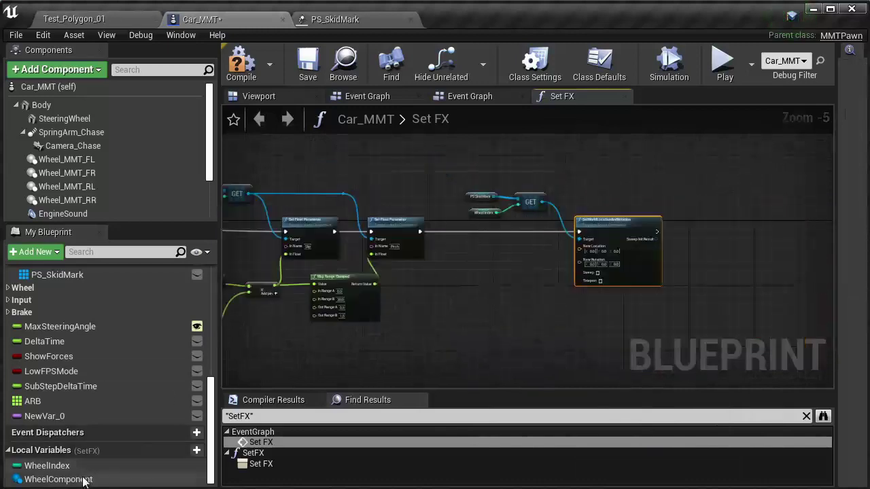
left_click_drag(84, 480, 431, 344)
left_click(448, 349)
scroll(435, 347, "up", 5)
scroll(392, 260, "down", 4)
Get the Wheel Component's Hit Struct and split it with a Break Hit Result node.
scroll(392, 260, "up", 3)
left_click_drag(373, 264, 412, 288)
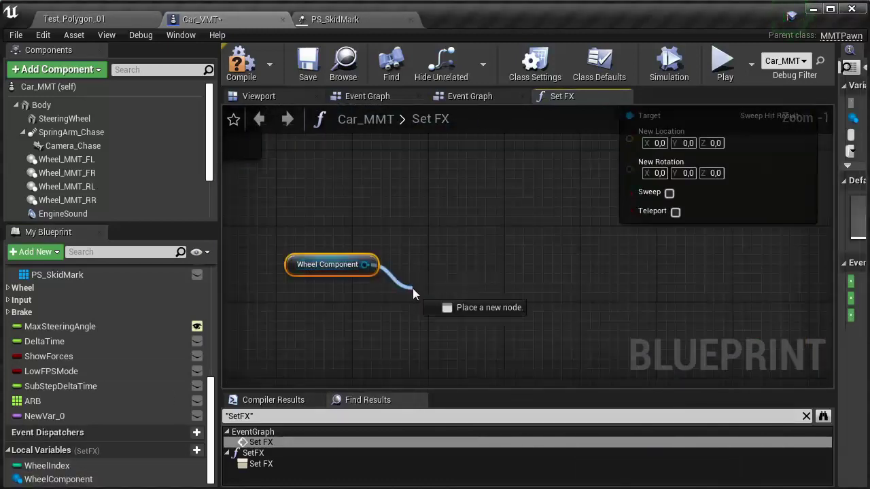
type("hit")
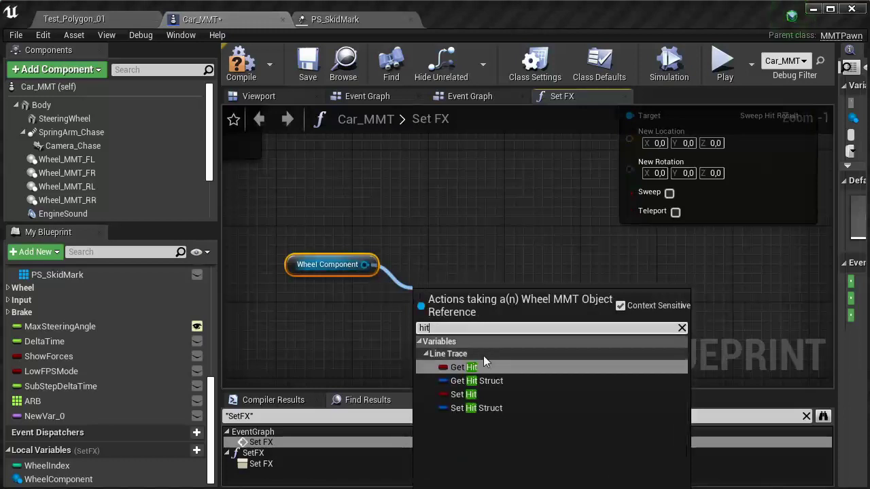
left_click(486, 381)
left_click_drag(503, 273, 532, 289)
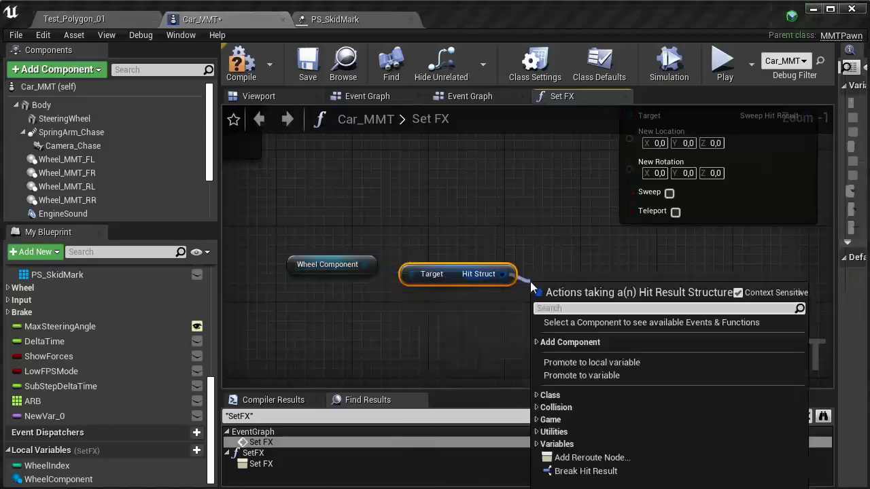
left_click(584, 471)
Wire Break Hit Result's Impact Point into SetWorldLocationAndRotation's New Location.
scroll(408, 305, "down", 3)
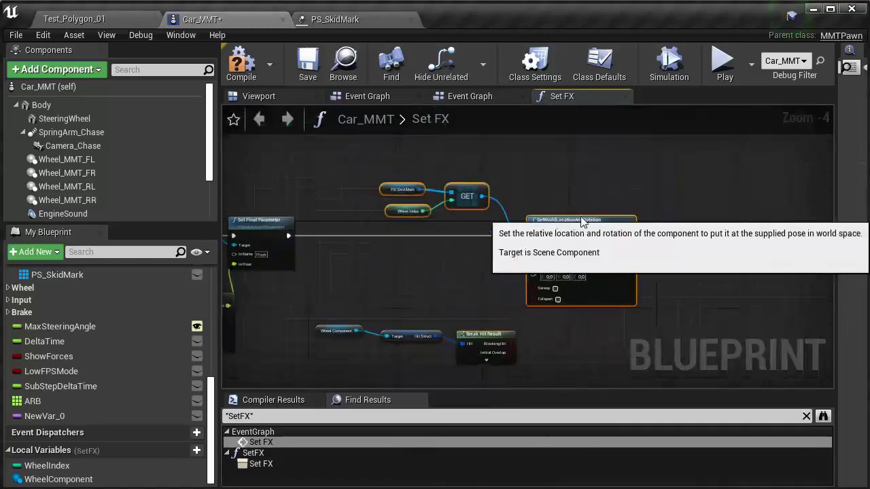
scroll(486, 343, "up", 5)
mouse_move(469, 307)
right_mouse_down()
mouse_move(478, 212)
mouse_move(424, 260)
right_mouse_up()
left_click_drag(381, 279, 563, 190)
Collapse Break Hit Result's unused pins and move Wheel Component above the Hit Struct node.
scroll(520, 220, "down", 2)
scroll(482, 320, "down", 2)
left_click(483, 320)
scroll(347, 246, "up", 4)
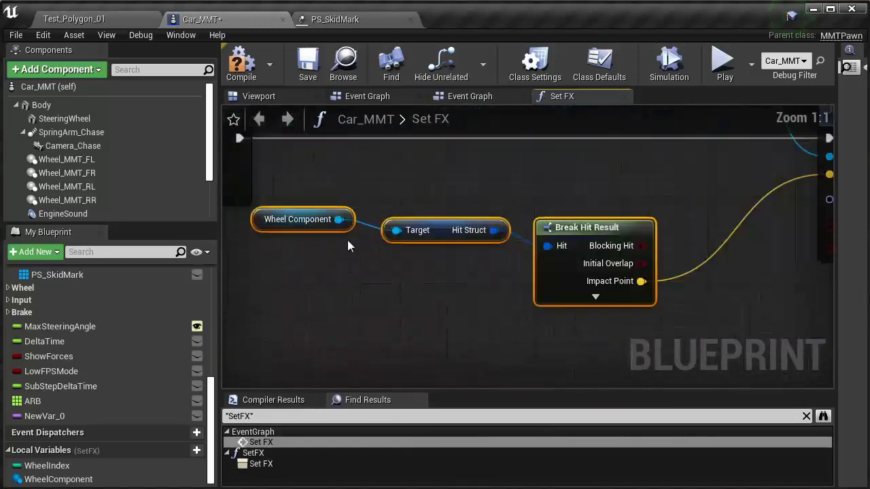
left_click_drag(272, 220, 416, 188)
scroll(408, 197, "down", 6)
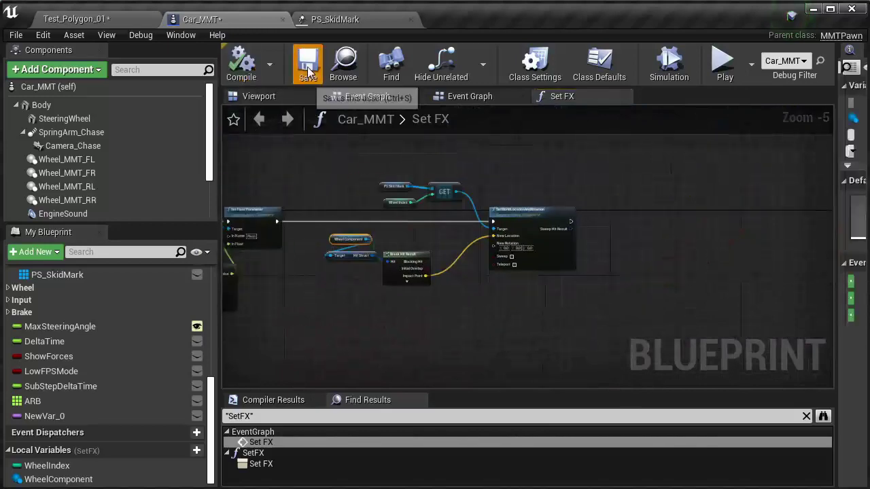
left_click(15, 35)
Save all assets and play Test_Polygon_01, driving the car forward.
left_click(68, 108)
left_click(101, 18)
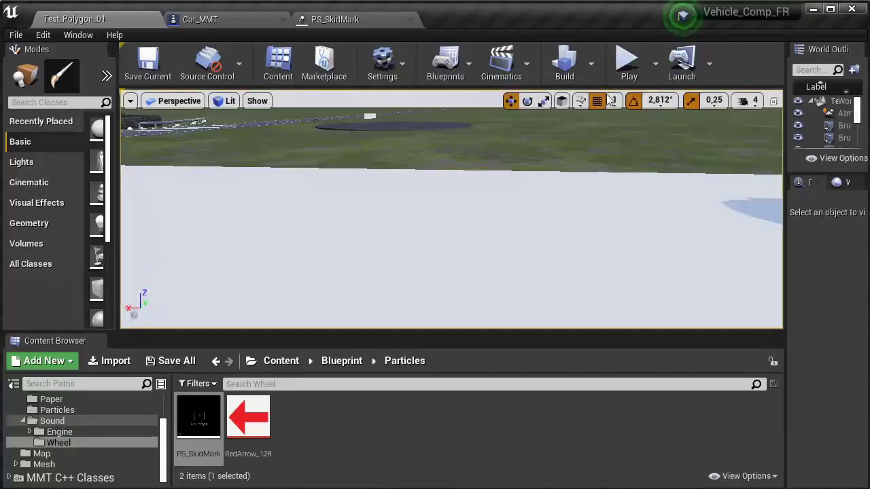
left_click(629, 65)
left_click(521, 156)
key("F11")
key("F1")
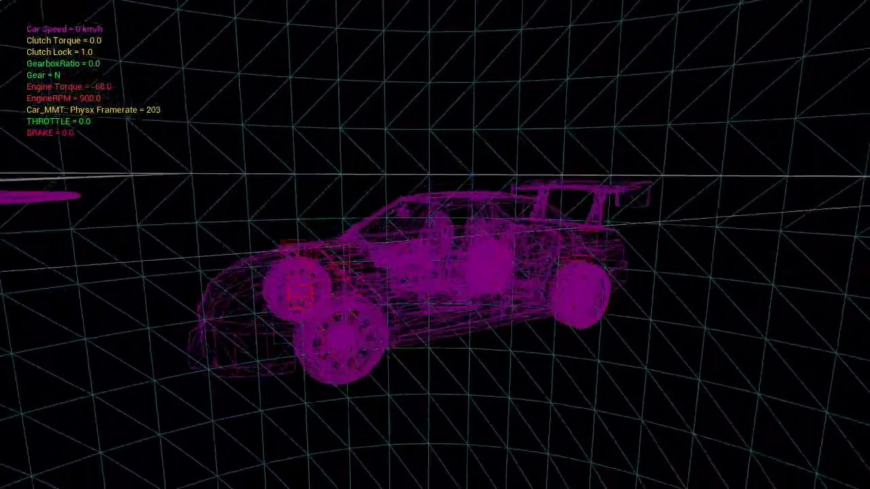
key("F3")
key("w")
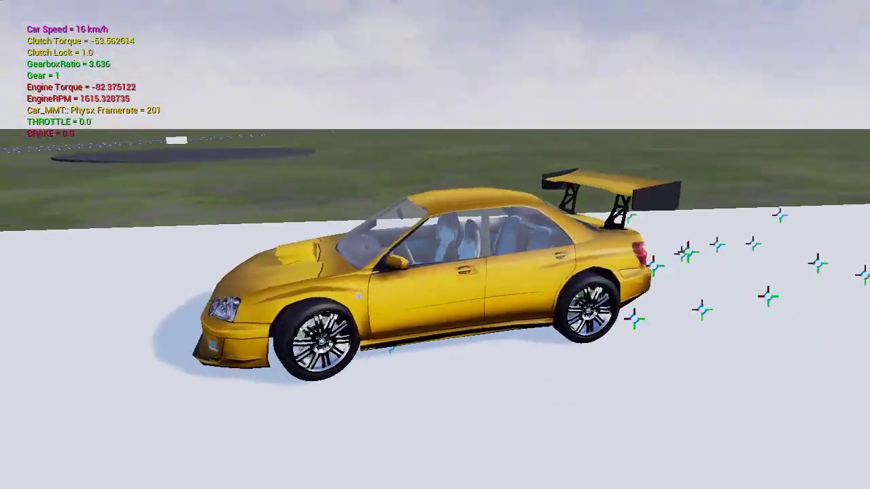
Leave the game, check the PS_SkidMark and Car_MMT tabs, and start a new asset in Particles.
key("shift+F1")
key("F11")
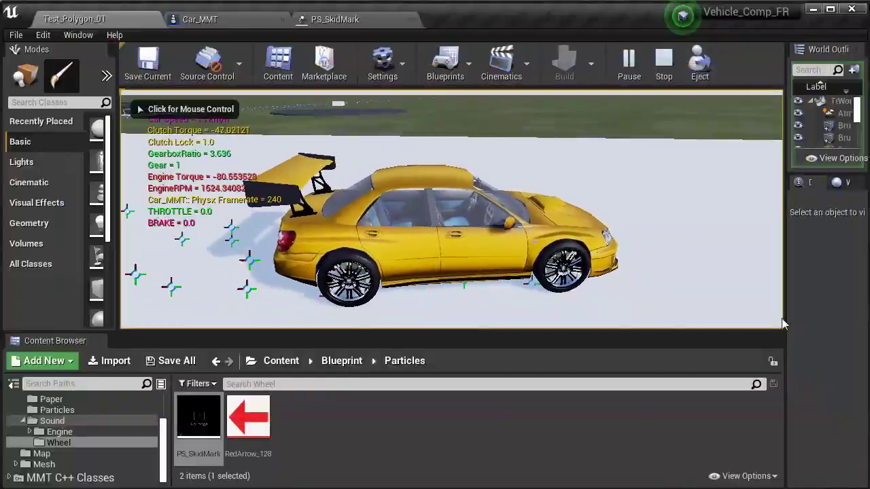
left_click(327, 21)
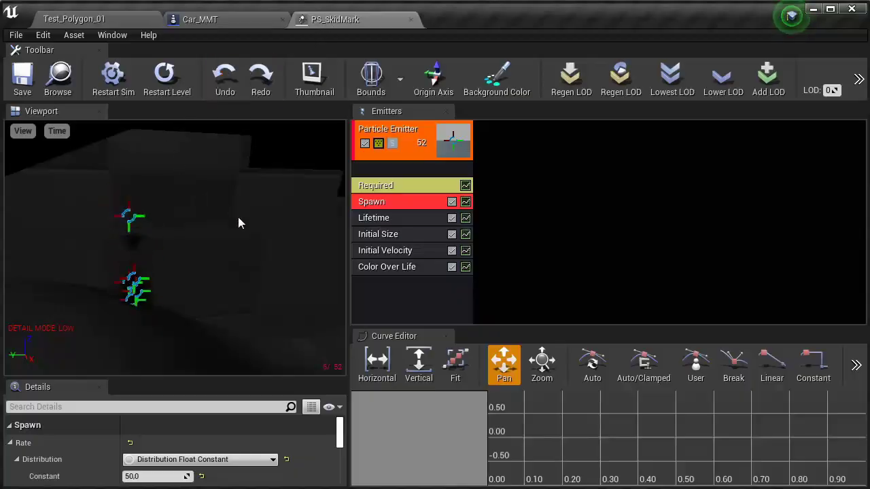
left_click(211, 20)
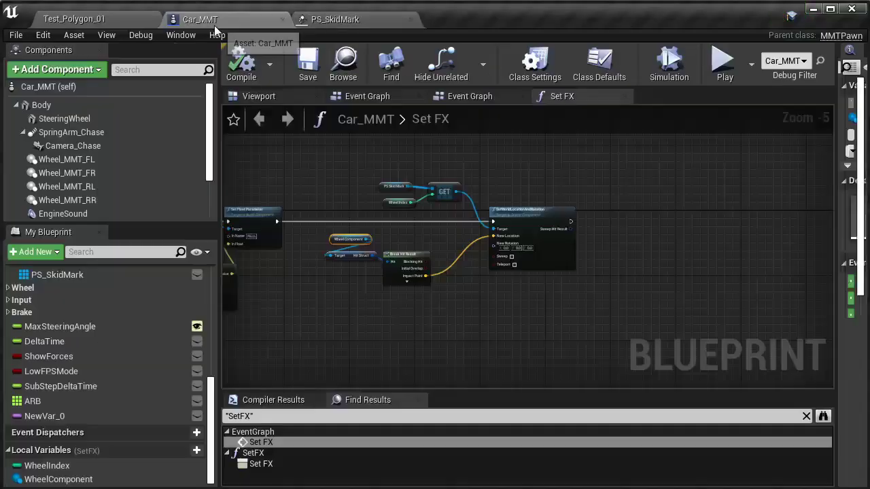
left_click(75, 19)
right_click(367, 422)
Create the M_SkidMark material and set its Blend Mode to Translucent.
left_click(437, 411)
type("M_SkidMark")
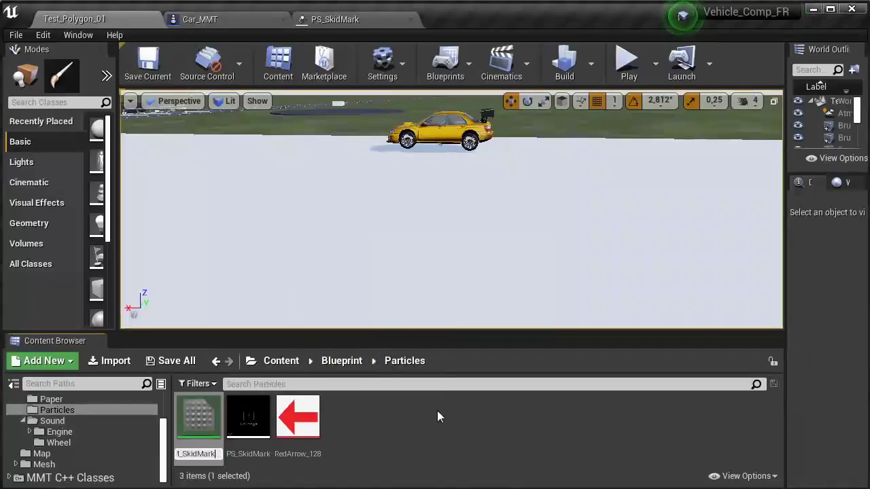
double_click(197, 416)
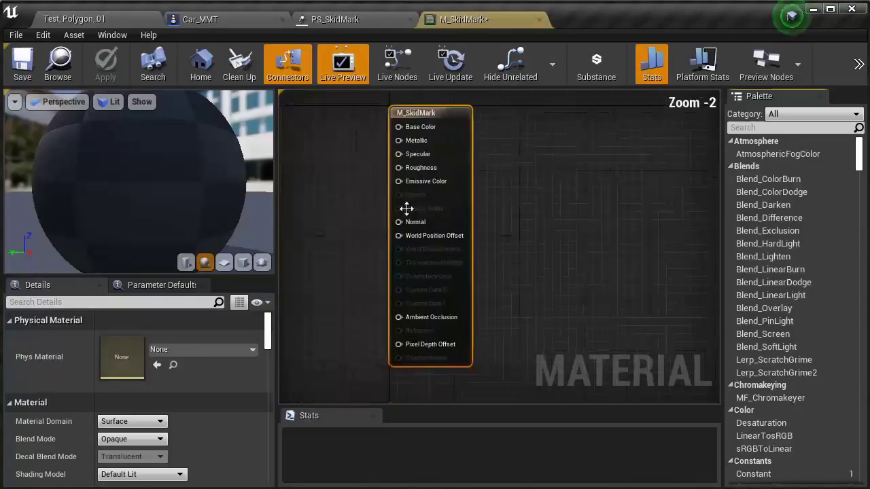
left_click(131, 439)
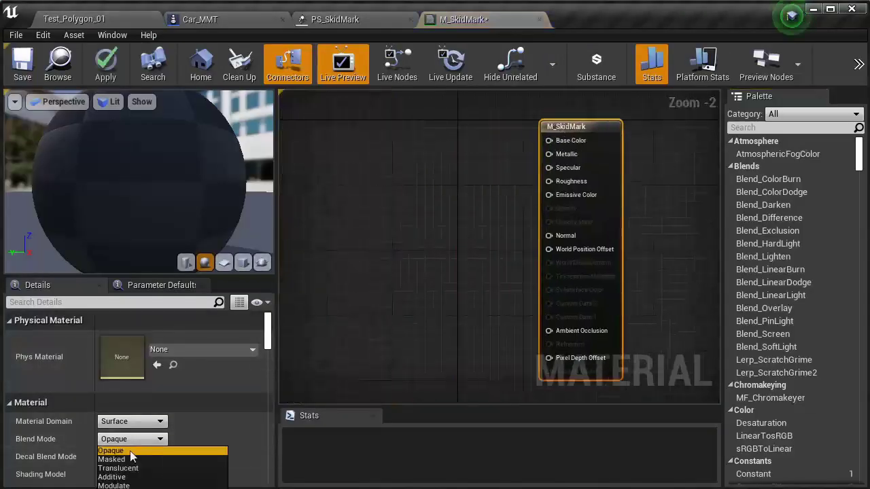
left_click(126, 458)
left_click(129, 439)
left_click(124, 466)
Add a Particle Color node and wire its alpha into Opacity.
scroll(436, 223, "up", 2)
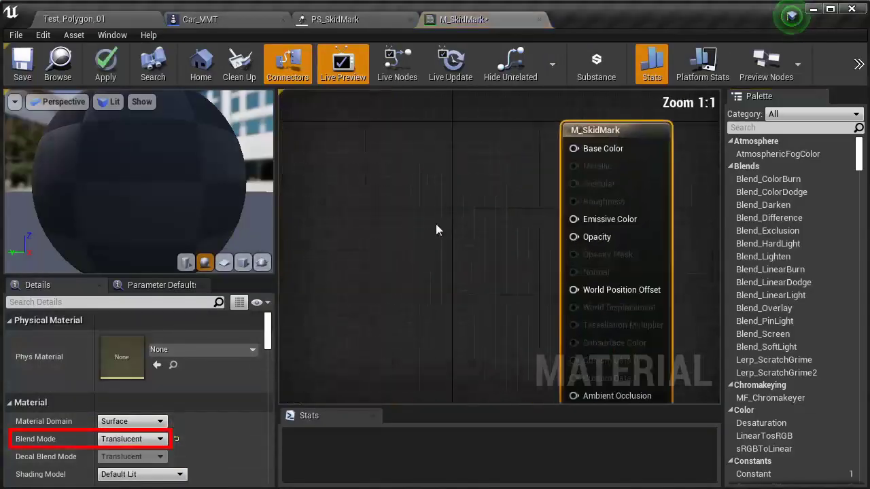
right_click(396, 265)
type("particle color")
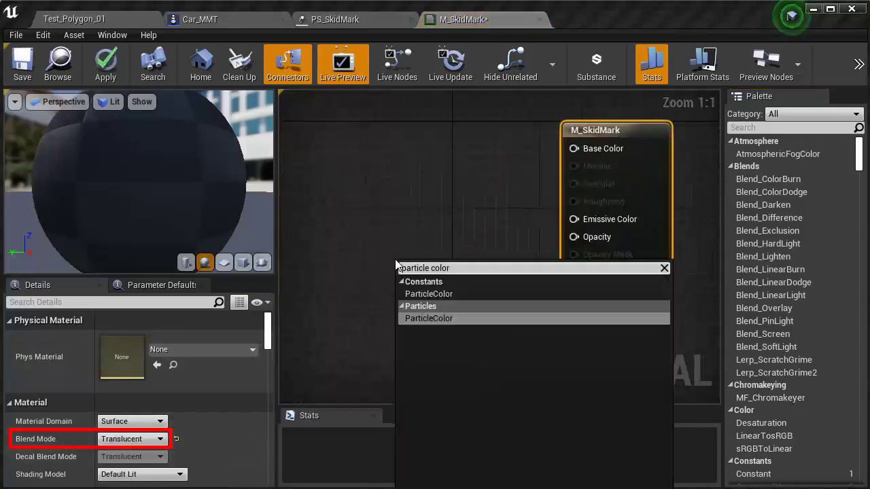
left_click(429, 296)
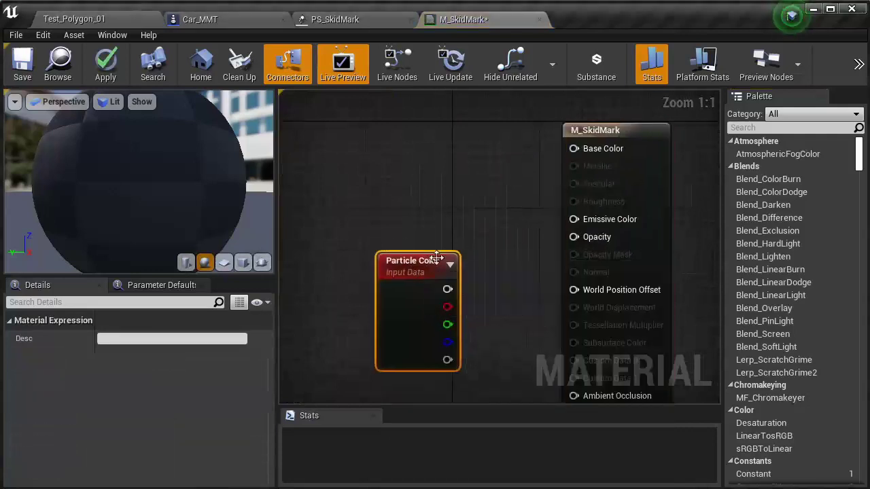
left_click_drag(433, 275, 469, 236)
left_click_drag(502, 326, 575, 237)
left_click_drag(476, 231, 433, 296)
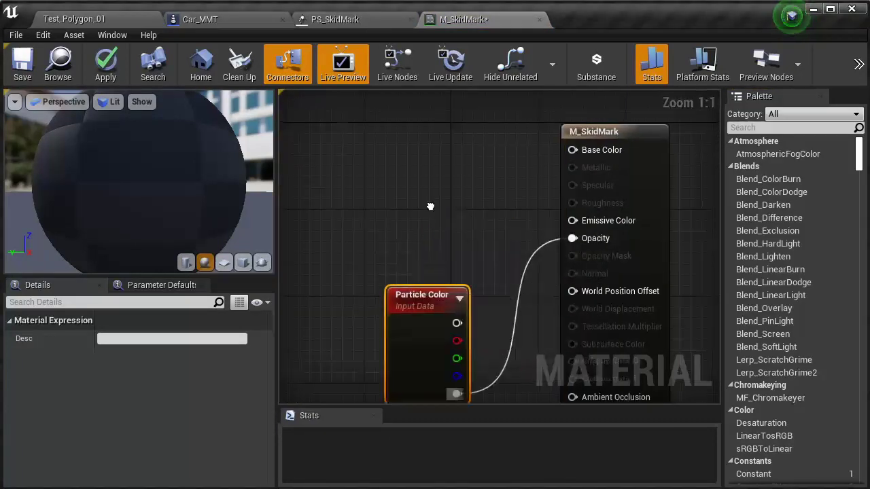
right_click_drag(431, 205, 468, 280)
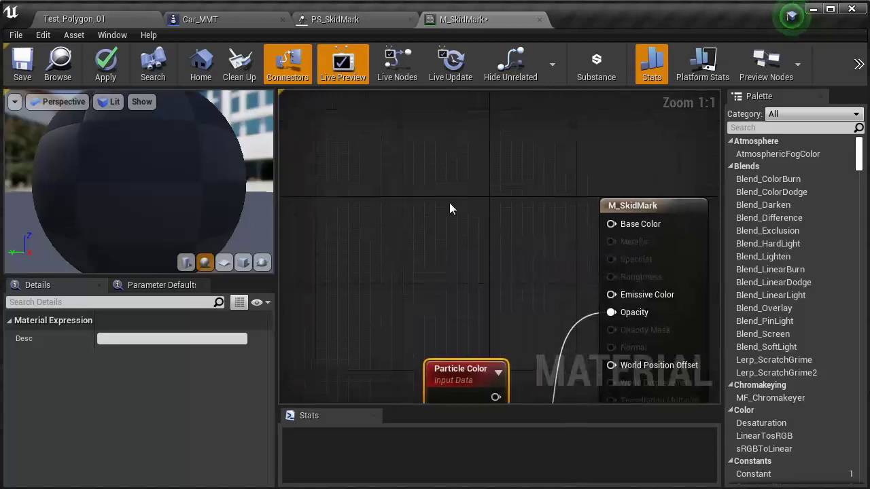
left_click(466, 234)
right_click_drag(478, 184, 454, 174)
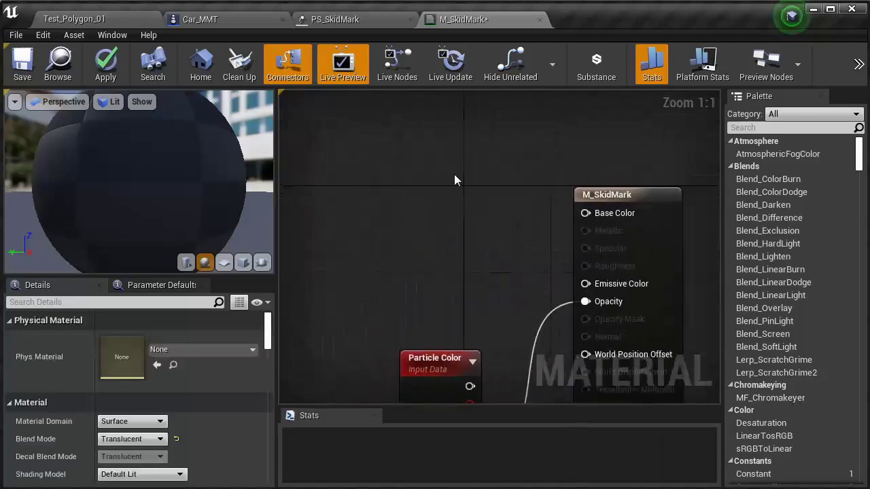
Add a RedArrow_128 Texture Sample node and a Constant3Vector colour node.
left_click(108, 25)
left_click_drag(297, 417, 430, 142)
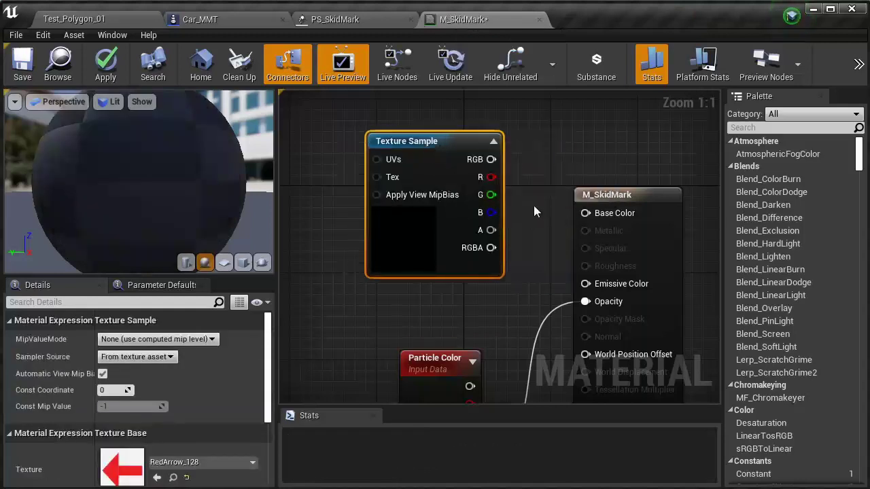
right_click(534, 207)
left_click(534, 220)
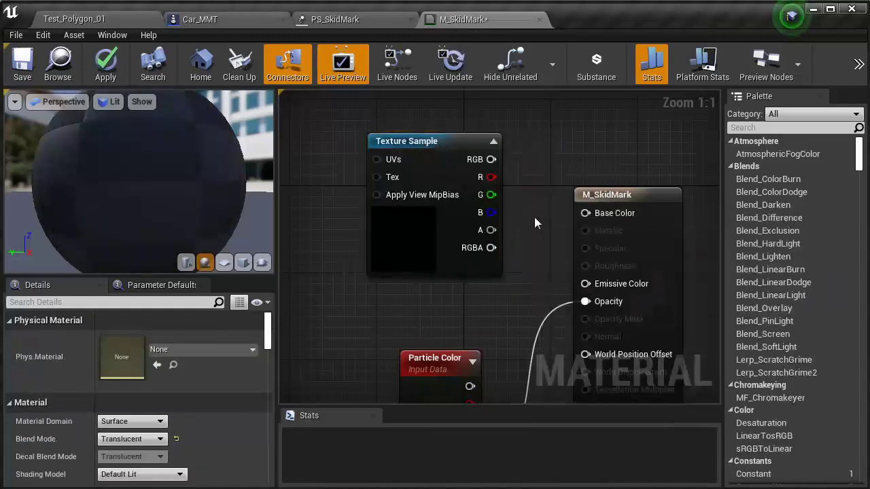
scroll(557, 217, "down", 4)
left_click_drag(532, 212, 386, 153)
scroll(431, 233, "up", 4)
right_click_drag(432, 234, 477, 244)
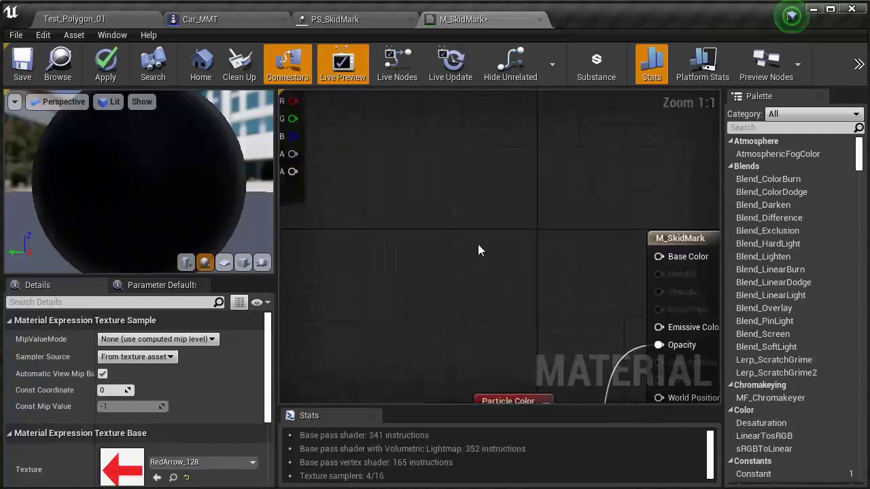
key("3")
left_click(476, 212)
Set the Constant3Vector colour to a dark 0.1,0.1,0.1 grey.
left_click(201, 340)
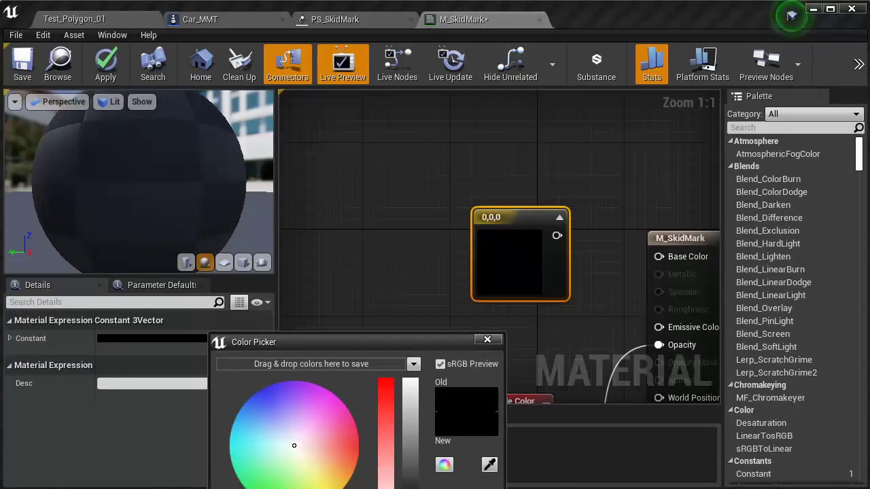
left_click(358, 445)
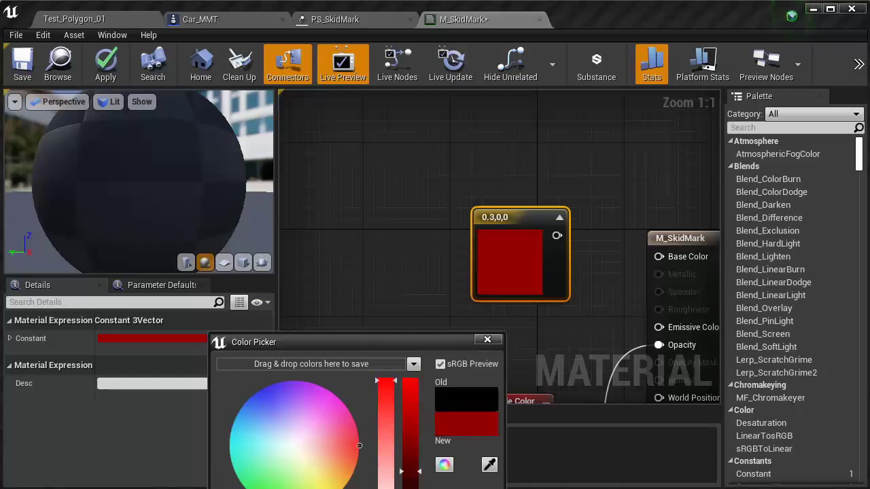
type("0.3,0.3")
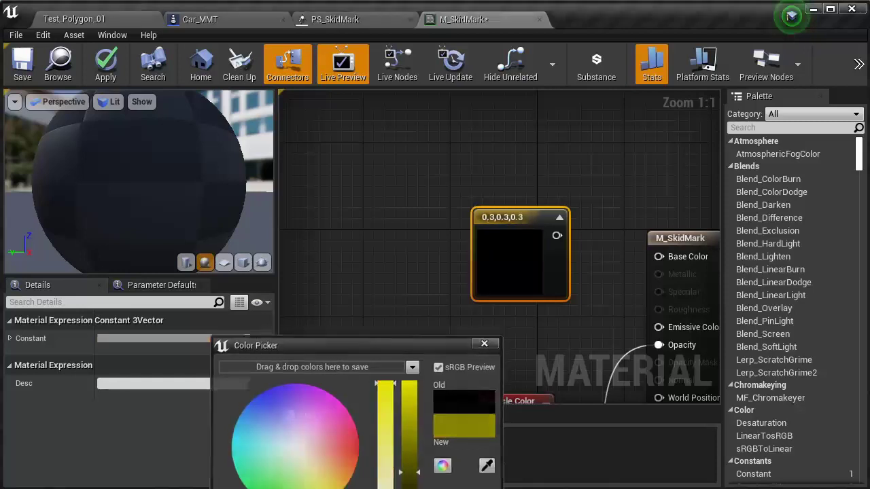
left_click(195, 336)
left_click(200, 343)
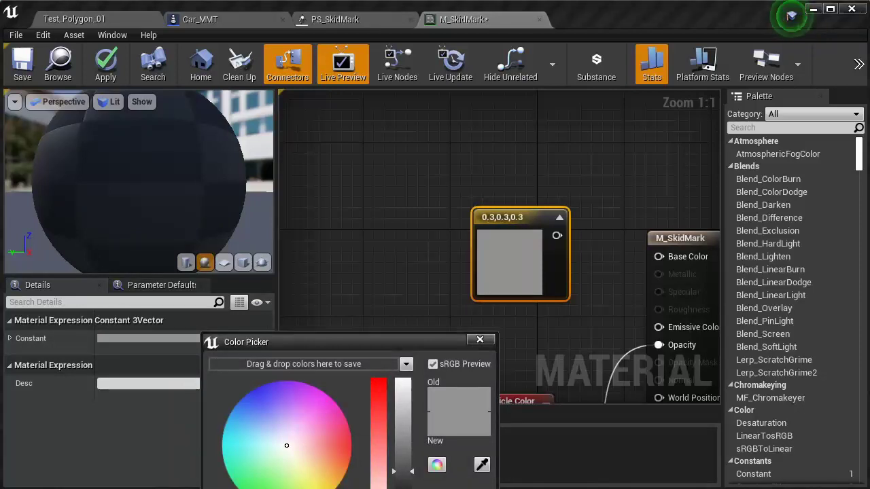
left_click(243, 445)
left_click(265, 408)
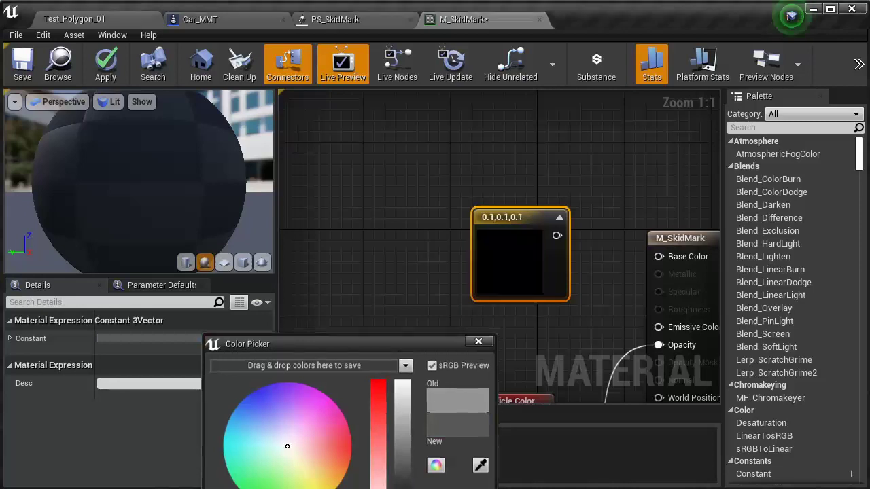
left_click(515, 221)
Connect the dark constant to Base Color, reposition Particle Color, and save M_SkidMark.
right_click_drag(515, 222, 474, 219)
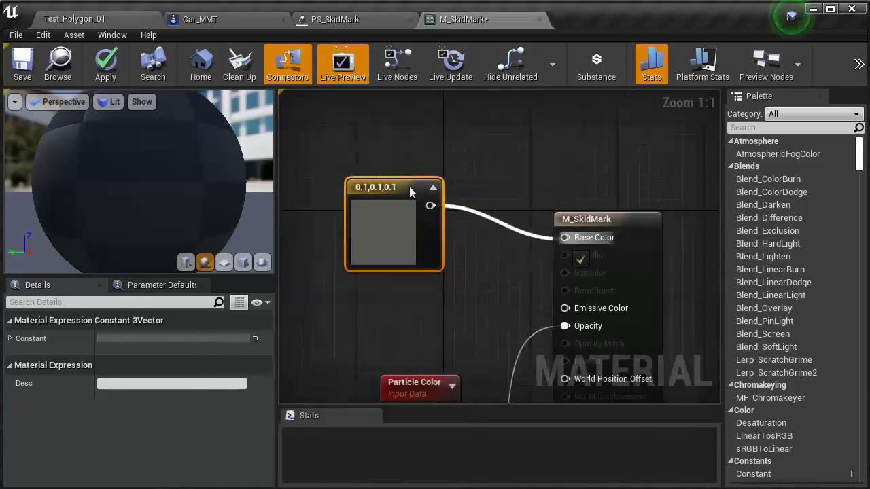
left_click_drag(430, 205, 527, 250, "ctrl")
mouse_move(409, 195)
left_mouse_down()
mouse_move(560, 250)
mouse_move(565, 238)
left_mouse_up()
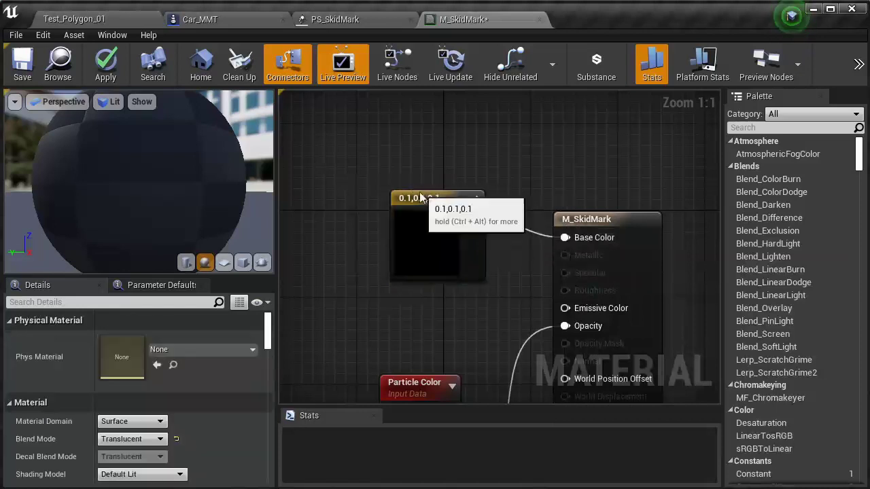
right_click_drag(497, 188, 511, 140)
scroll(511, 146, "down", 2)
left_click_drag(455, 285, 472, 261)
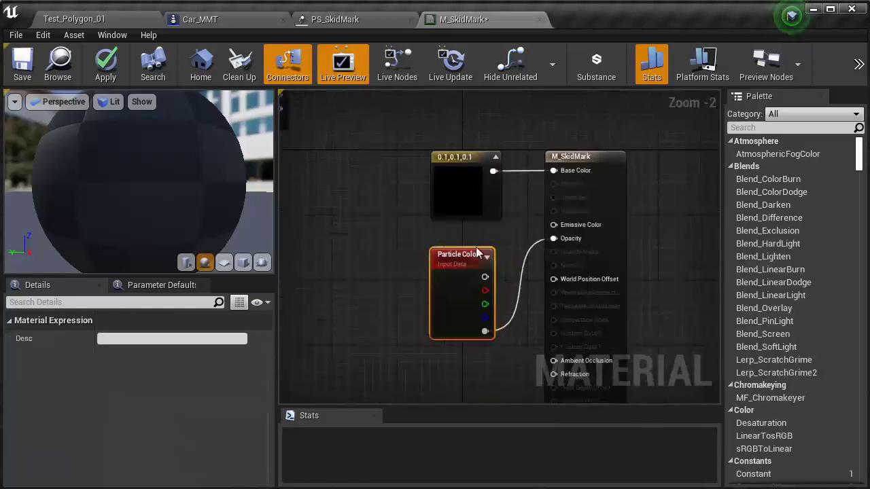
left_click(408, 204)
left_click(15, 35)
left_click(50, 111)
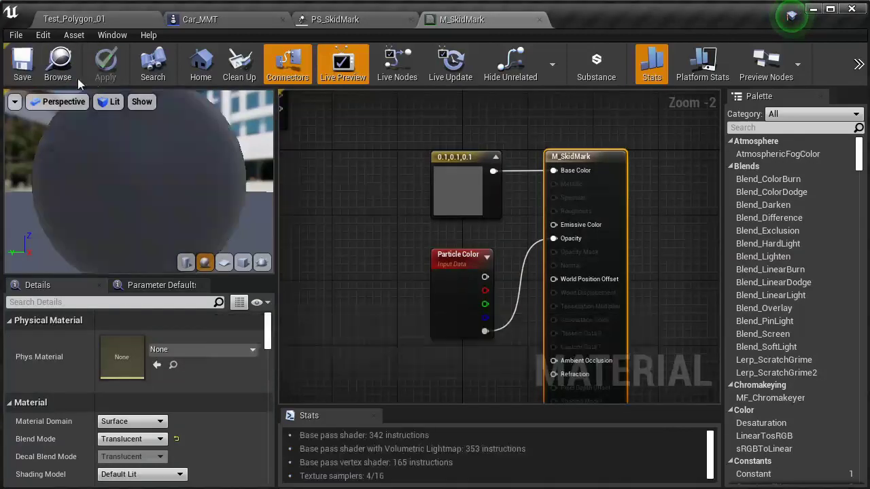
Enlarge the PS_SkidMark preview and details panes and save the particle system.
left_click(333, 19)
left_click(102, 19)
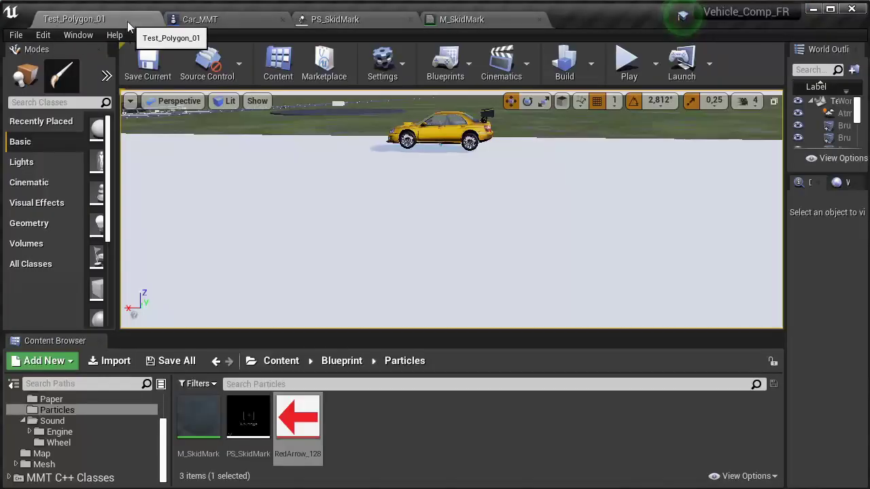
left_click(333, 19)
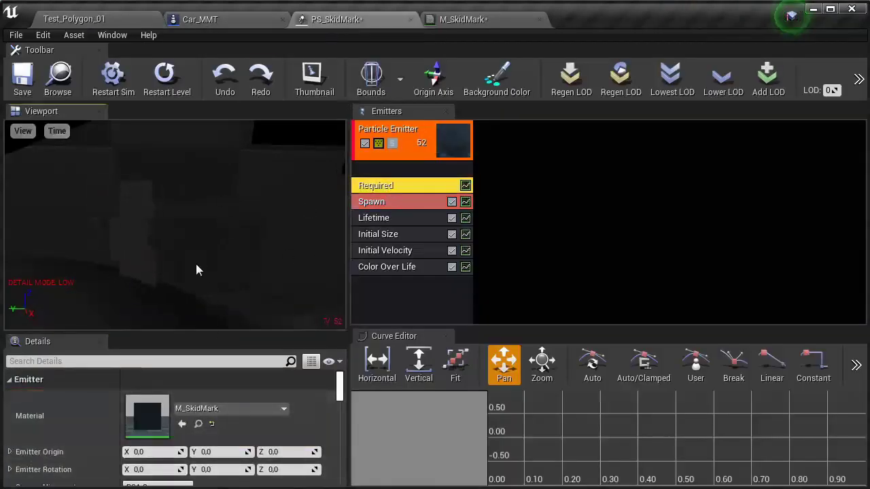
left_click_drag(349, 224, 520, 224)
left_click_drag(272, 333, 271, 365)
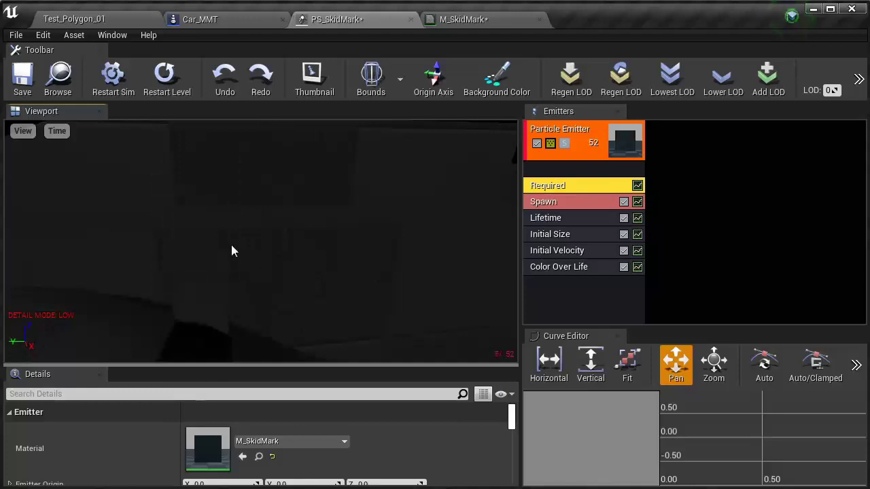
left_click(22, 78)
Place a PS_SkidMark emitter in Test_Polygon_01, then frame and orbit around it.
left_click(74, 20)
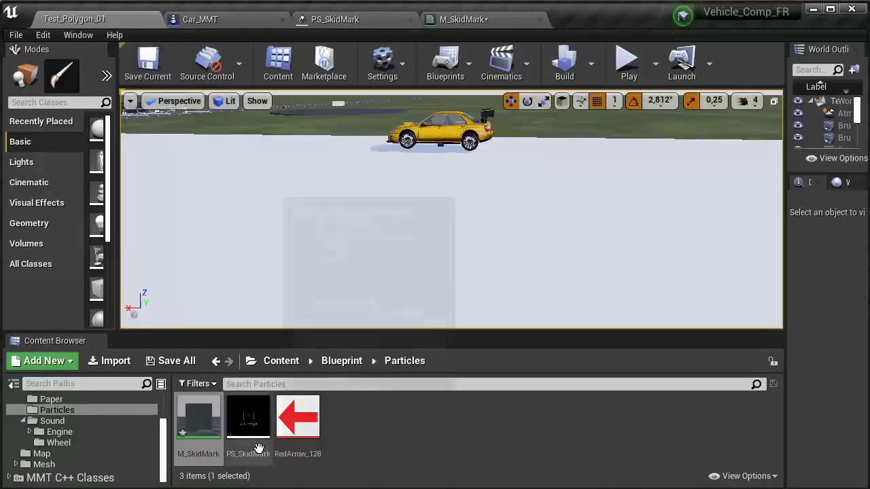
left_click_drag(258, 449, 417, 281)
key("f")
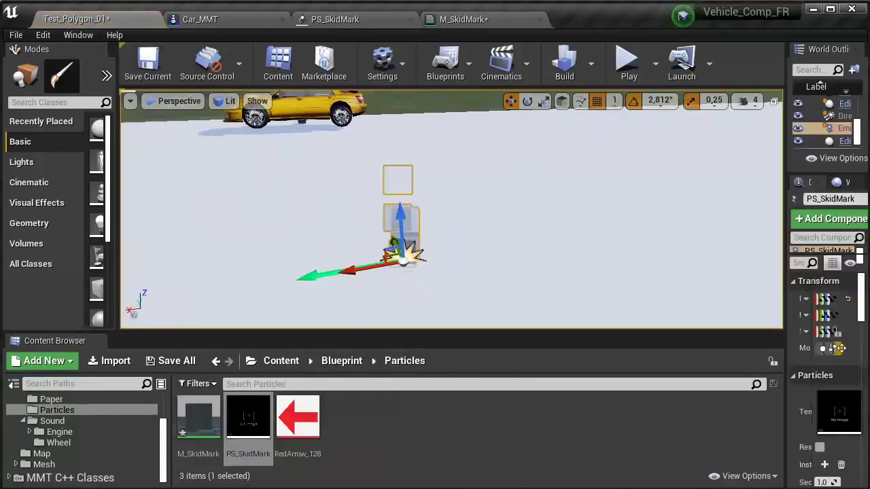
left_click_drag(407, 238, 476, 224, "alt")
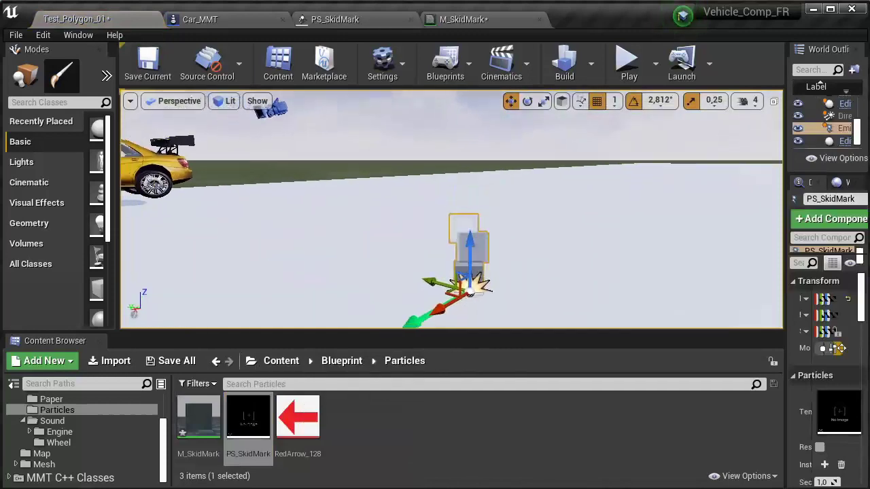
left_click(462, 19)
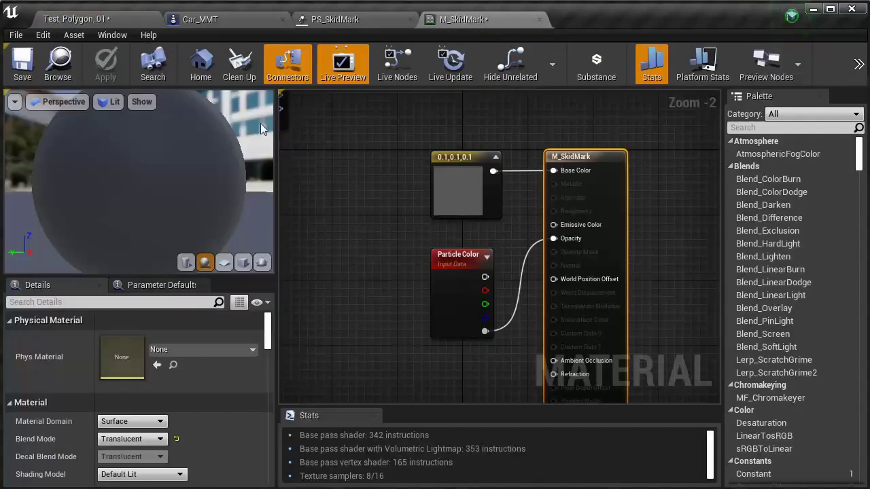
Add New Ribbon Data to the PS_SkidMark emitter and review its 1-sheet, 1-trail, 500-particle settings.
left_click(364, 21)
right_click(564, 168)
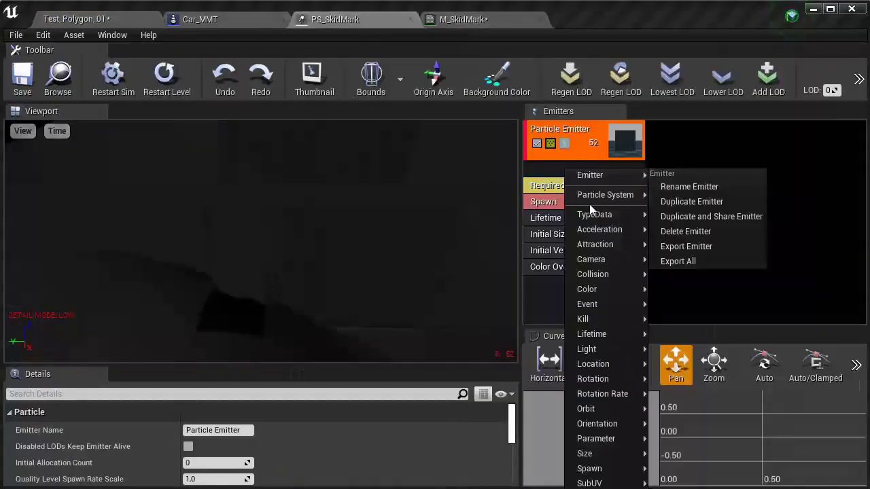
mouse_move(595, 216)
left_click(693, 286)
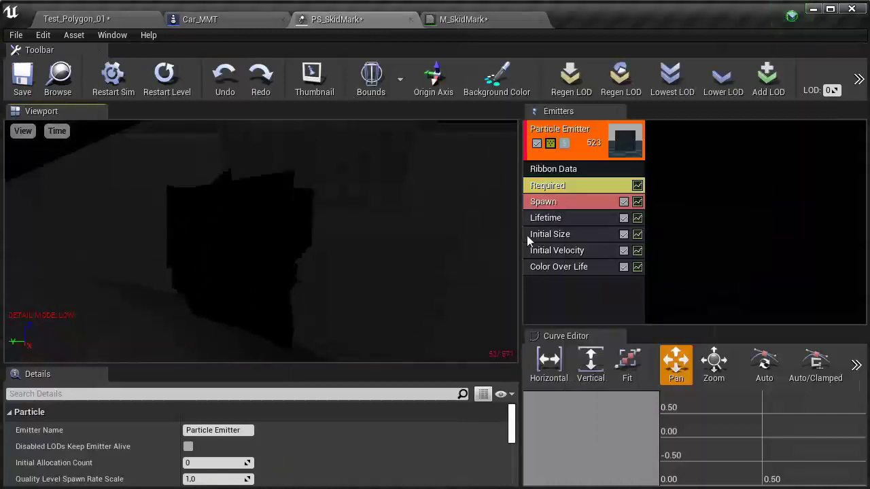
left_click(547, 185)
left_click(553, 168)
left_click_drag(274, 368, 285, 245)
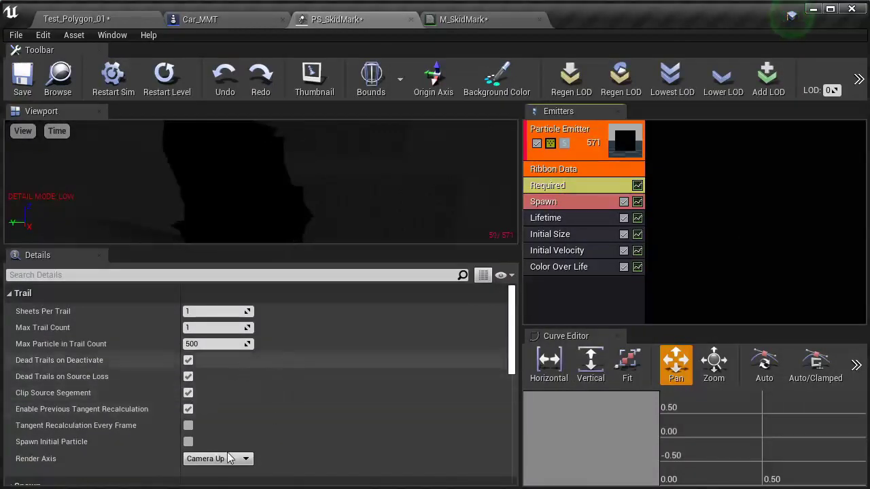
scroll(316, 348, "down", 3)
left_click_drag(326, 246, 381, 438)
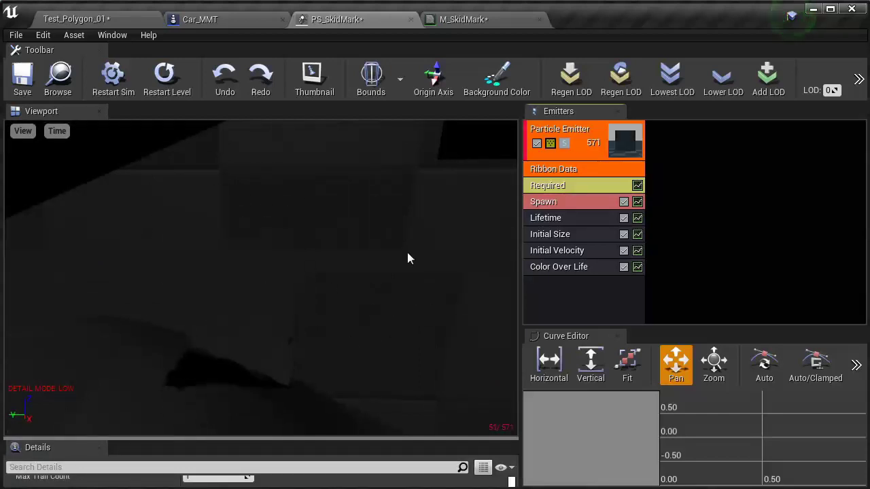
Set the Initial Velocity distribution to Distribution Vector Constant.
left_click(556, 250)
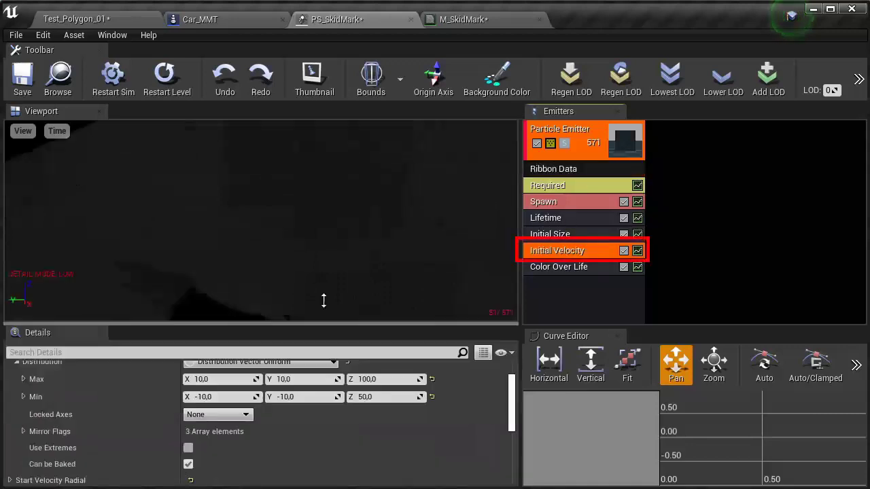
mouse_move(322, 439)
left_mouse_down()
mouse_move(322, 265)
mouse_move(298, 333)
mouse_move(297, 364)
left_mouse_up()
left_click(322, 345)
left_click(259, 374)
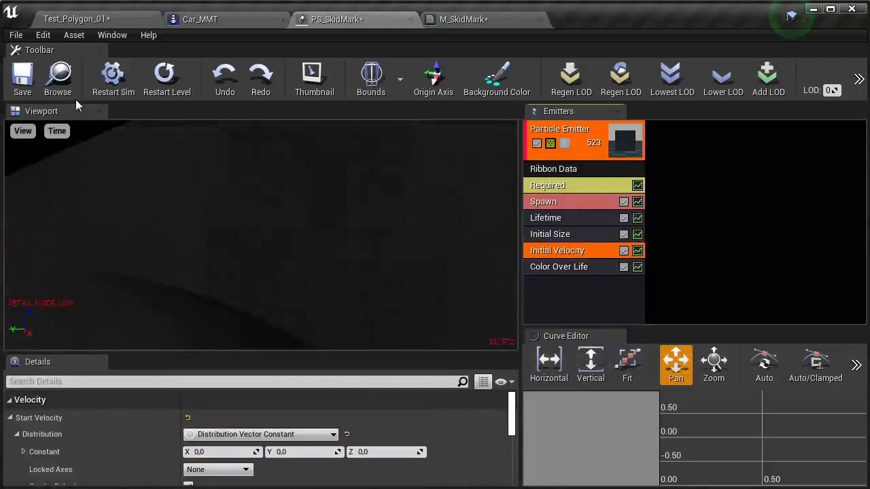
Move the test skid-mark emitter across the ground in Test_Polygon_01.
left_click(74, 19)
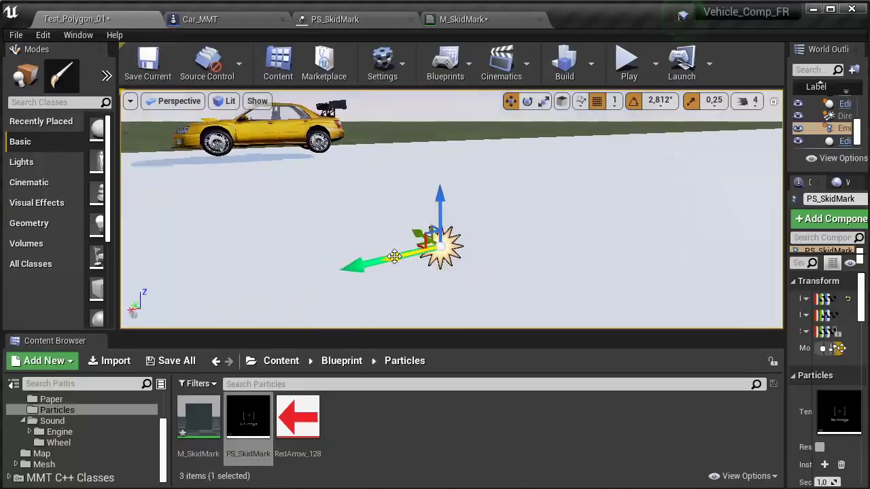
left_click_drag(394, 256, 324, 214)
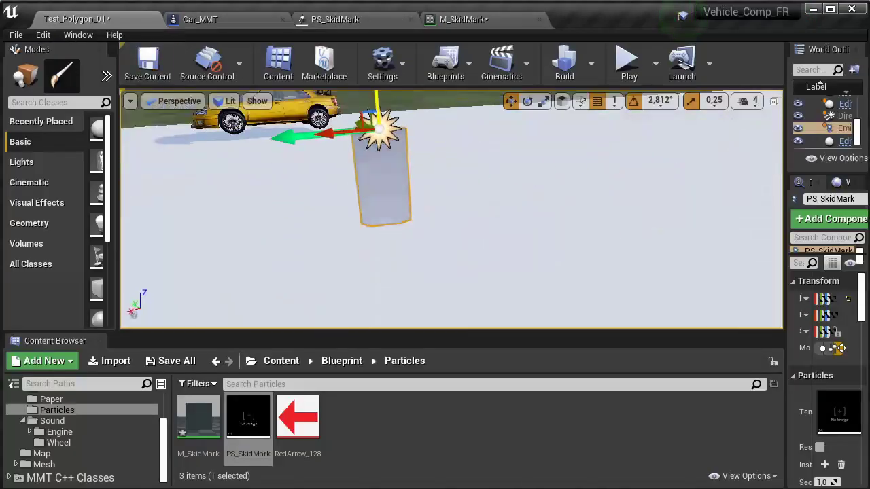
right_click_drag(324, 142, 272, 240)
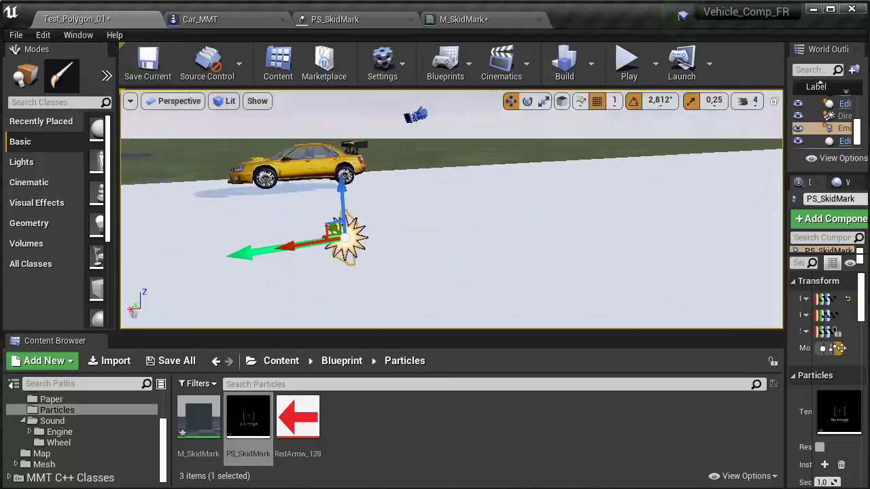
left_click(462, 19)
left_click(324, 20)
Make Initial Size a Vector Constant of 10,10,10, save PS_SkidMark, and reposition the test emitter.
left_click(541, 235)
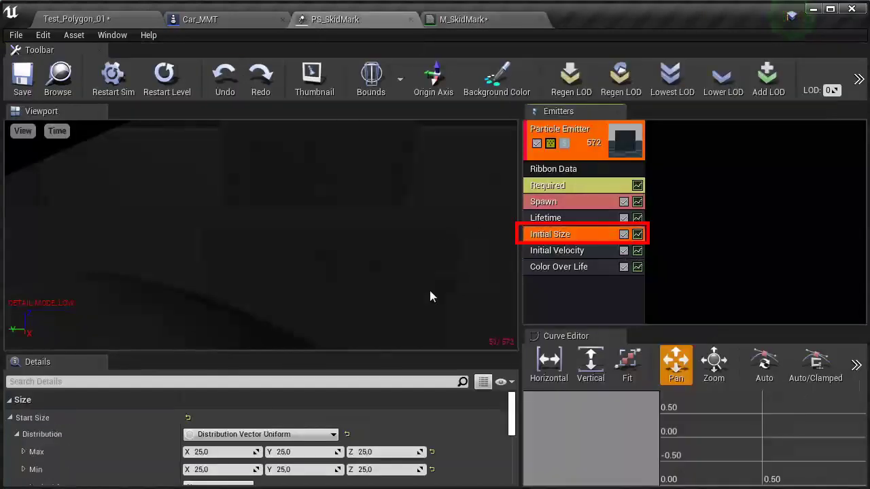
left_click_drag(354, 352, 344, 258)
left_click(265, 341)
left_click(278, 363)
left_click(217, 359)
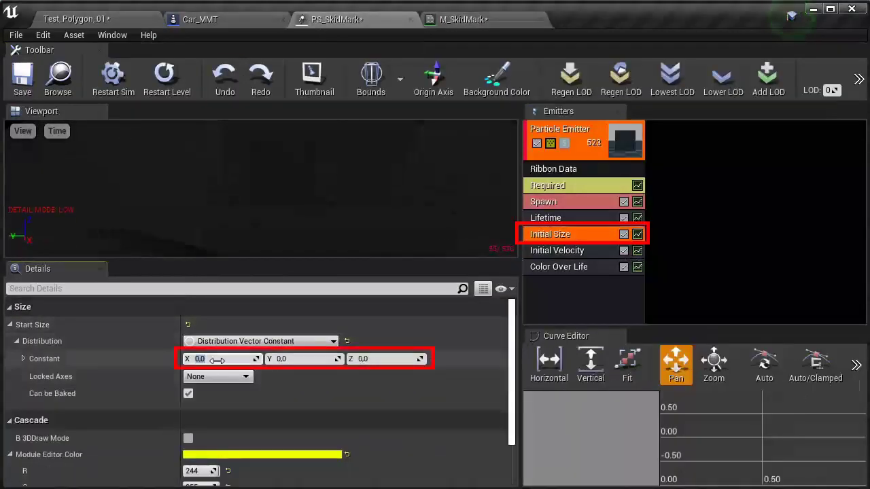
type("10")
left_click(312, 359)
type("10")
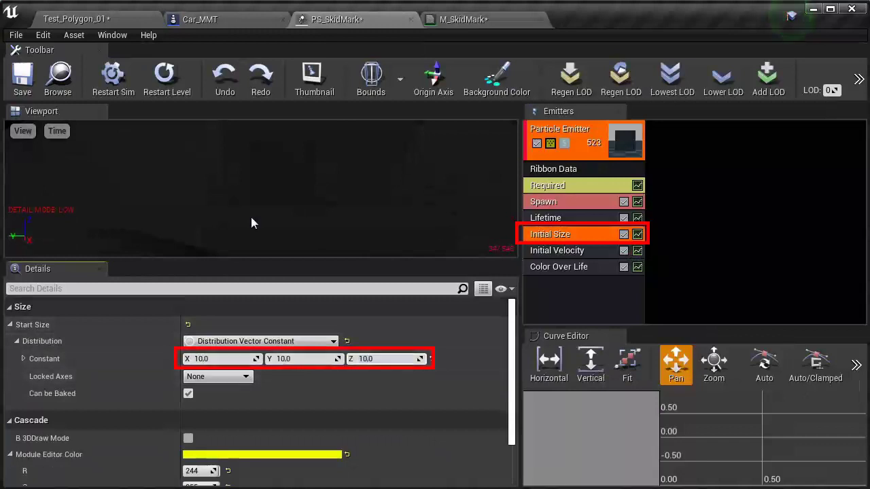
left_click(15, 34)
left_click(34, 58)
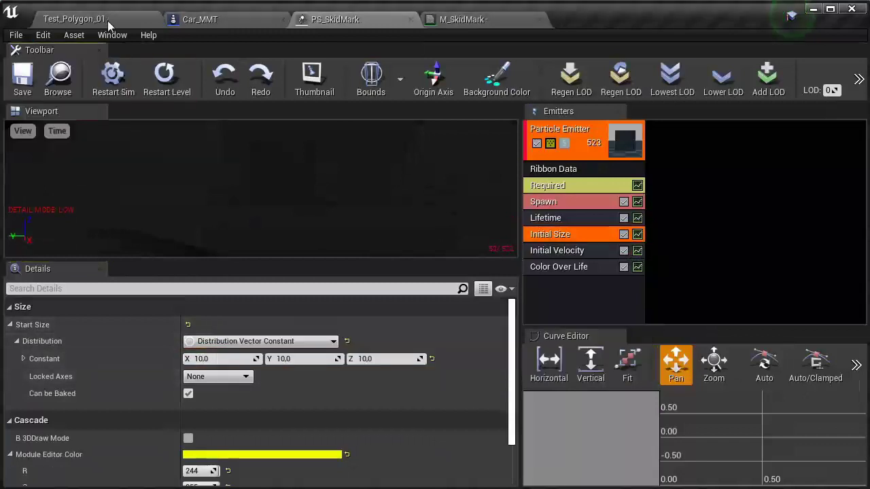
left_click(75, 19)
left_click_drag(297, 248, 407, 231)
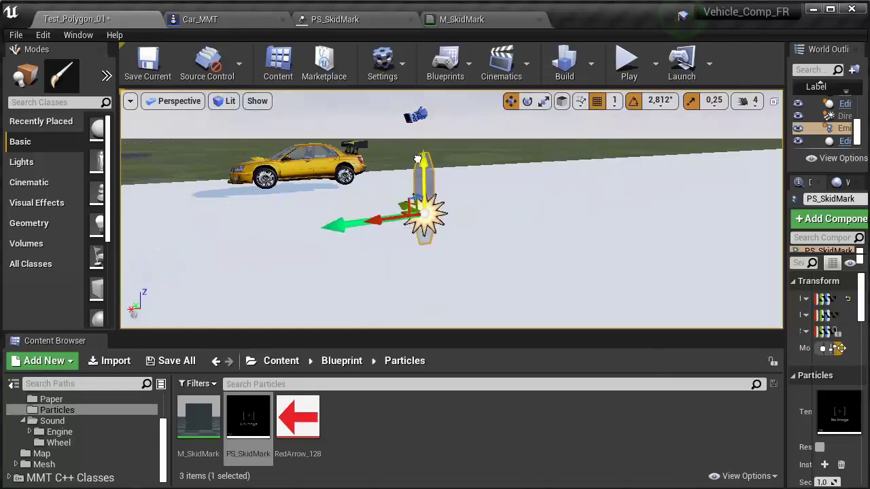
Delete the test emitter and play-test, driving, turning and braking the car.
key("Delete")
left_click(627, 61)
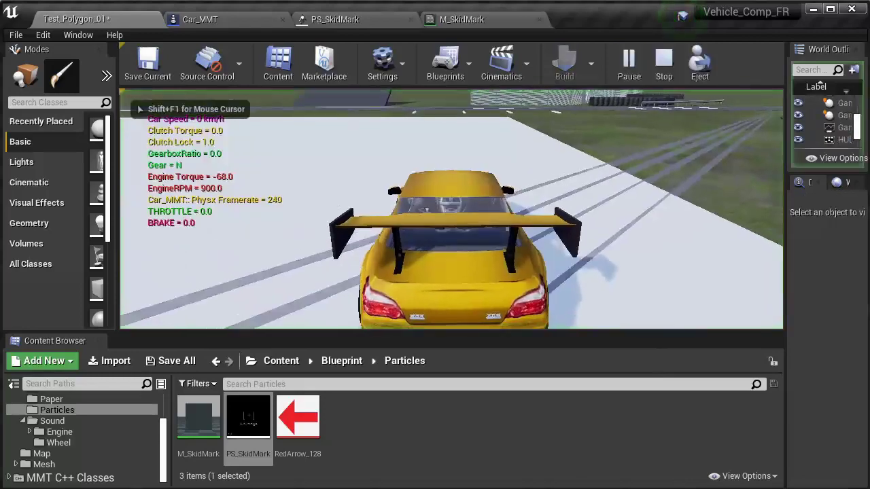
key("w")
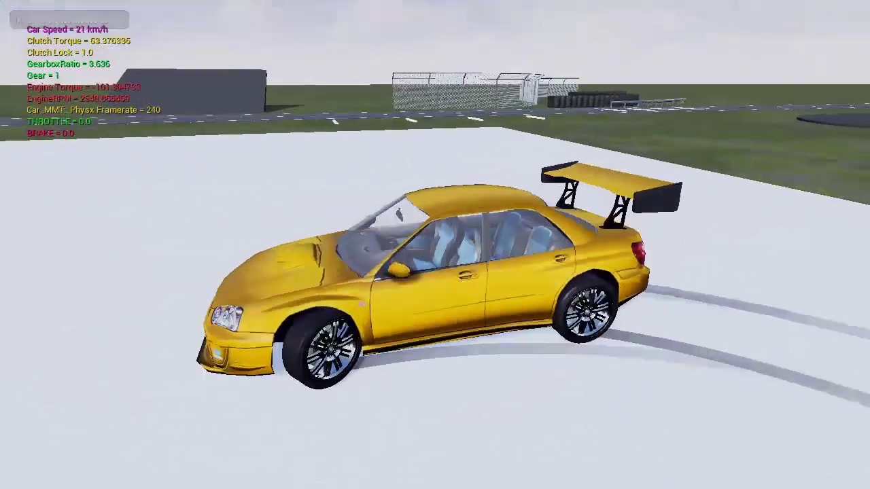
key("w")
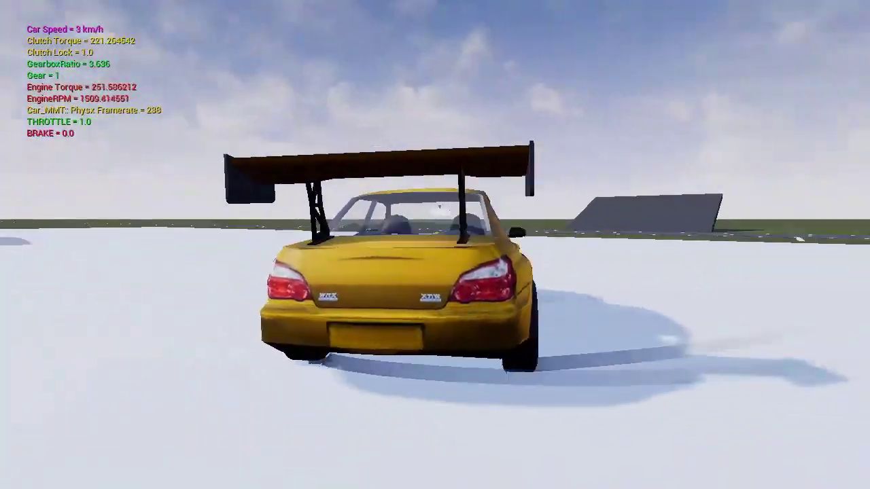
key("s")
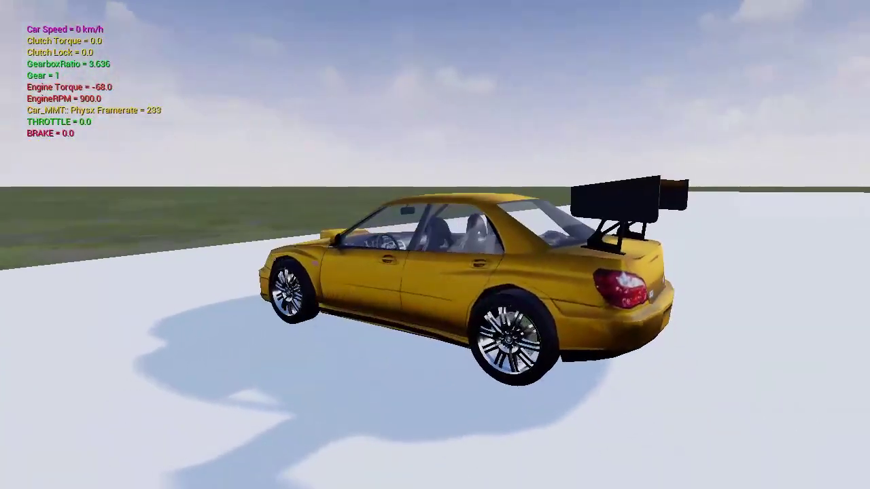
Spin the car in wireframe view to inspect the skid trails, then stop play.
key("F1")
key("w")
key("s")
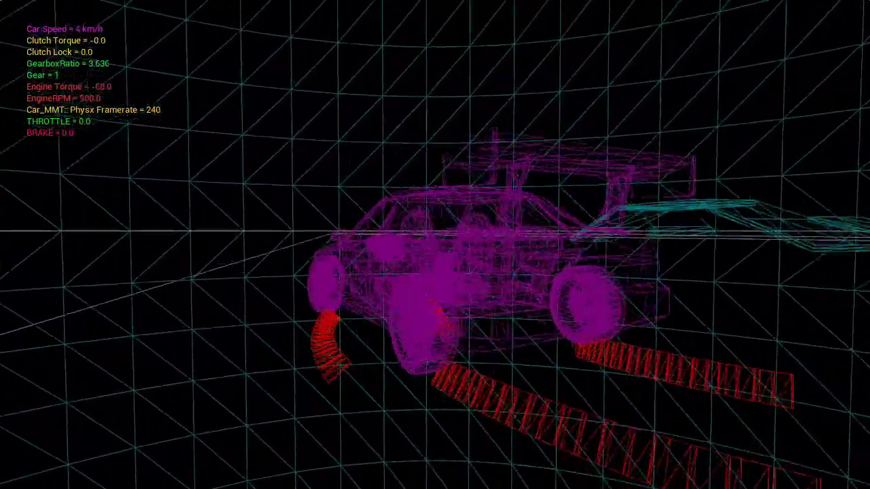
key("w")
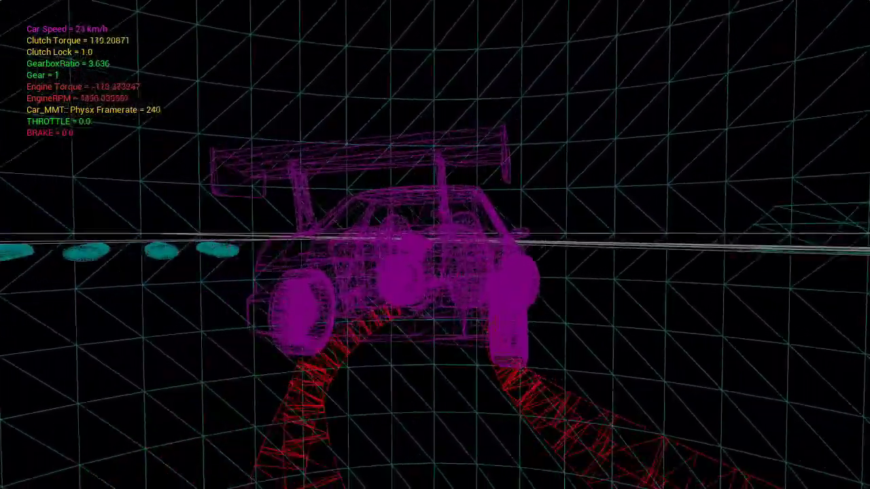
key("F3")
key("F11")
key("Escape")
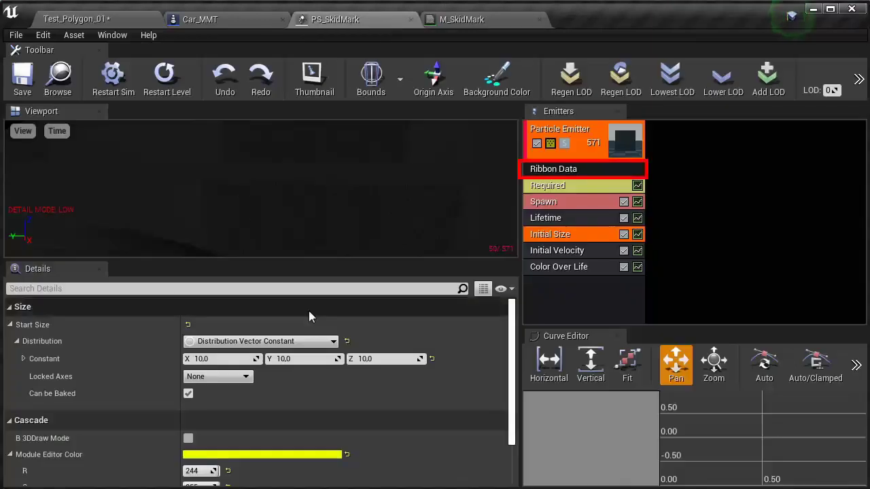
Set Ribbon Data's Render Axis to Source Up and save all assets.
scroll(188, 385, "down", 3)
left_click(200, 386)
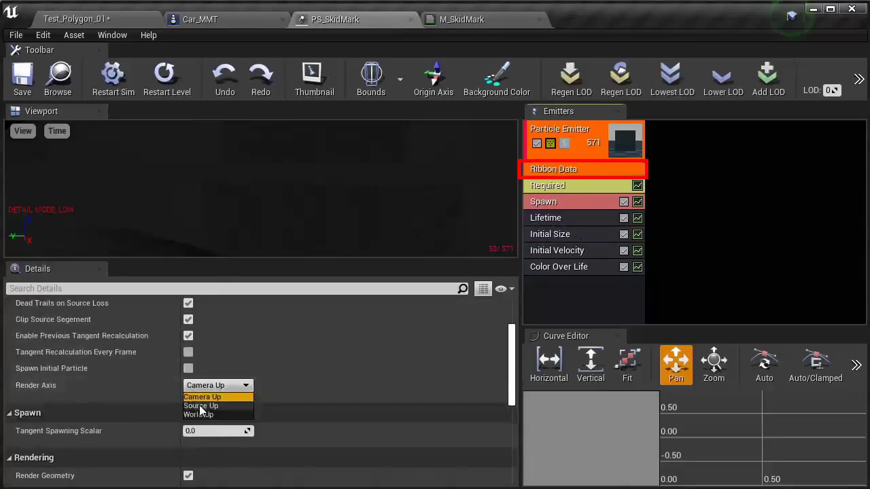
left_click(207, 407)
left_click(16, 35)
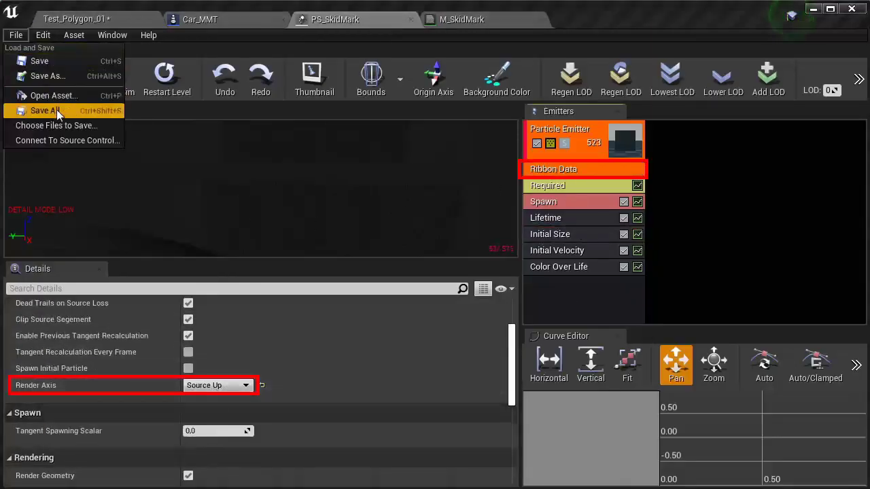
left_click(48, 111)
Make the emitter Lifetime a Float Constant of 15 and play Test_Polygon_01.
left_click(547, 217)
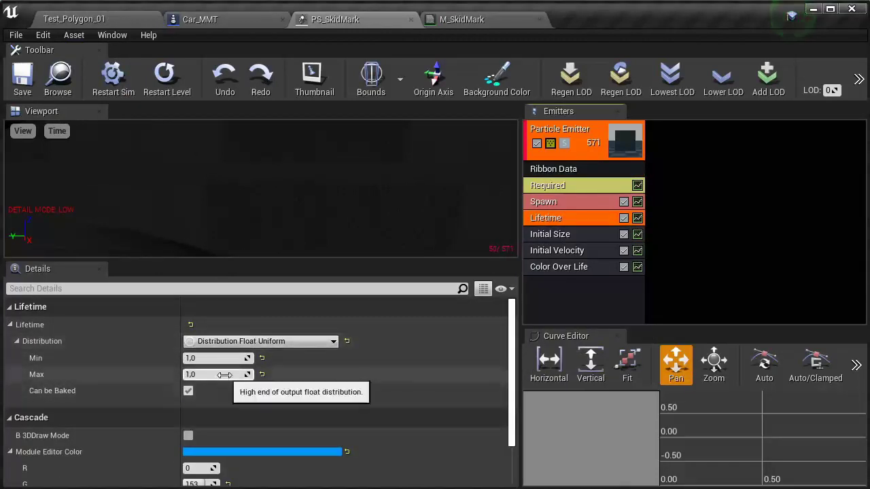
left_click(204, 360)
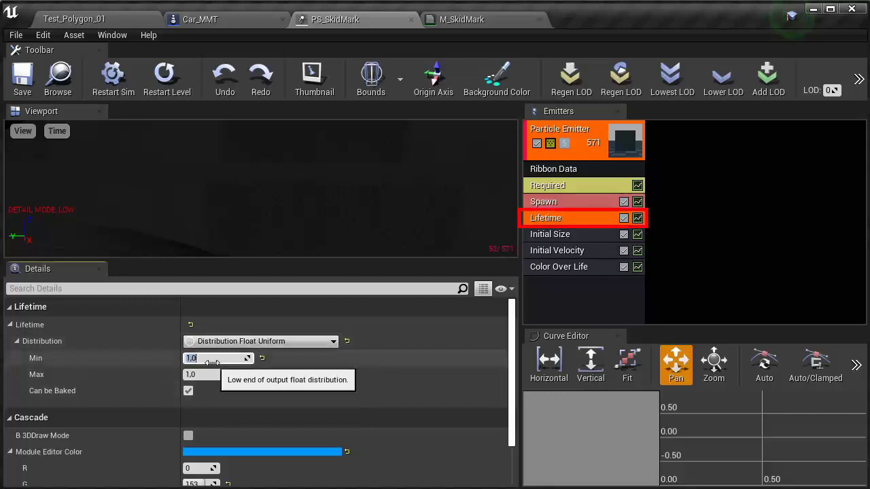
type("15")
left_click(224, 341)
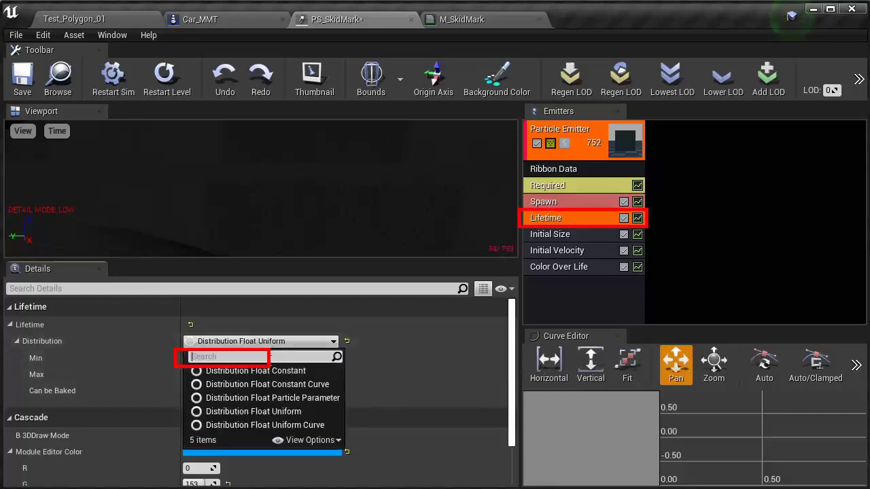
left_click(231, 376)
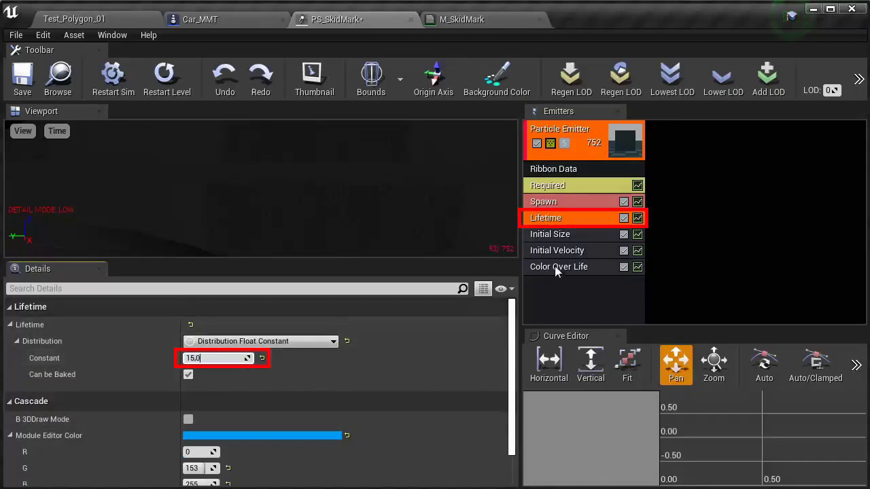
left_click(88, 20)
left_click(628, 63)
Drive the car in fullscreen, toggling the wireframe debug view to inspect the trails.
key("F11")
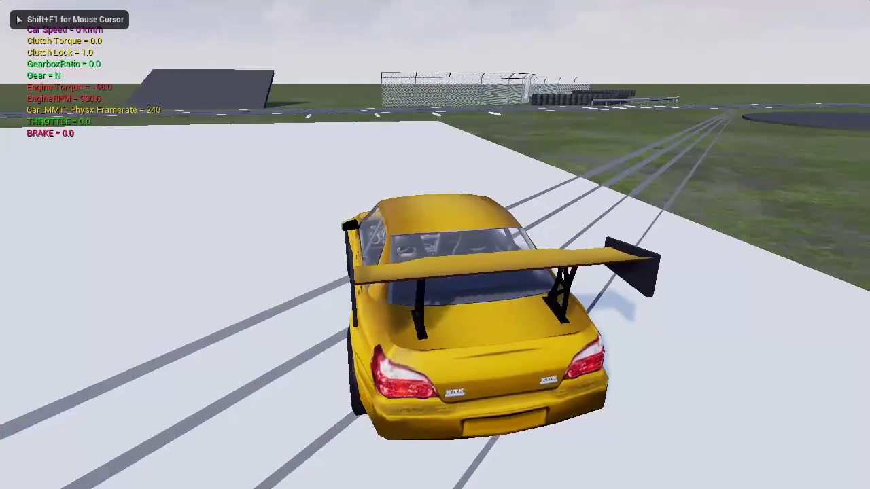
key("F1")
key("F3")
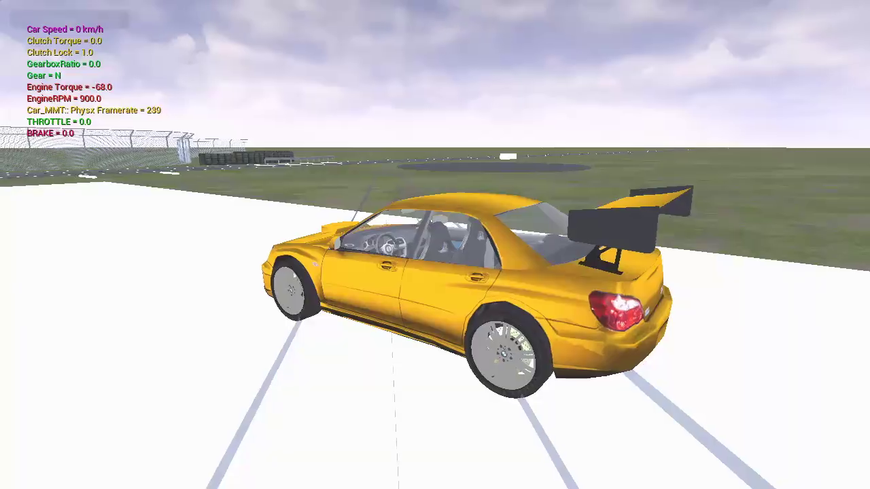
key("w")
key("w")
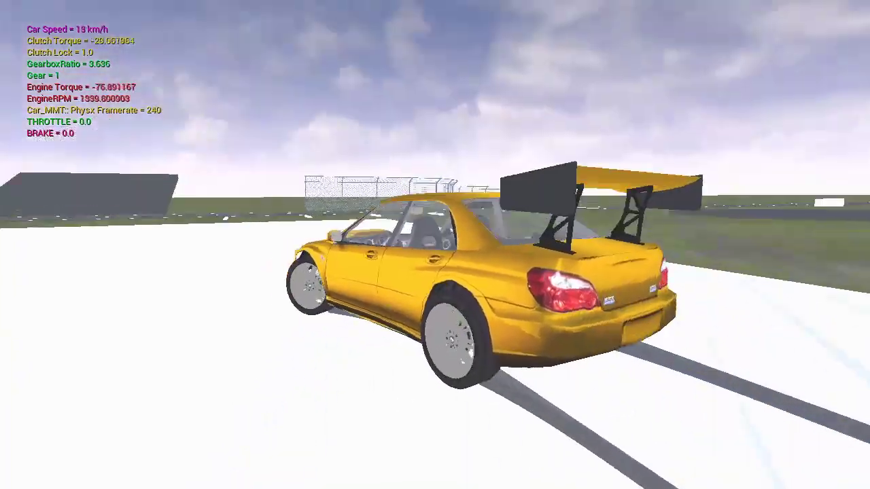
key("F1")
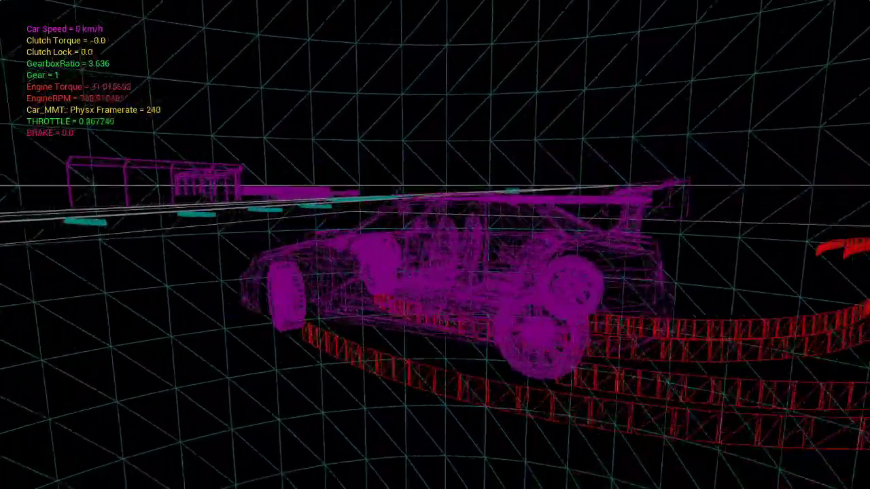
key("F3")
key("w")
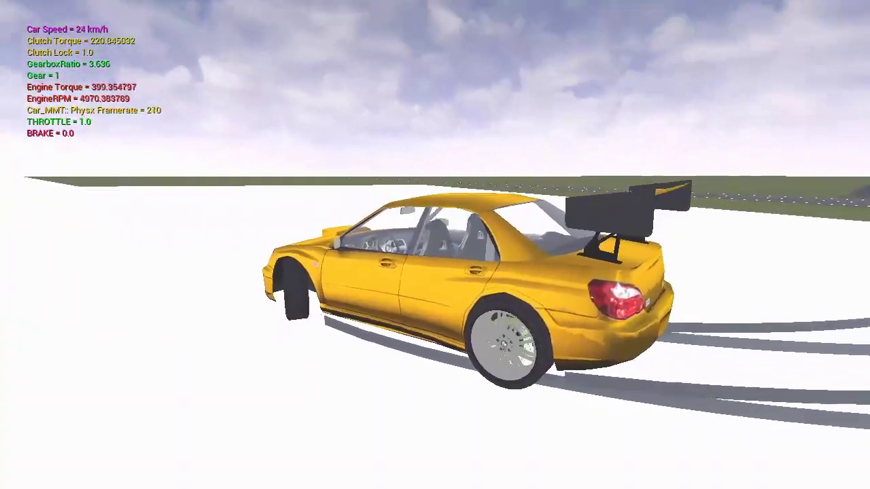
Brake and accelerate again, then end the play session and return to the asset tabs.
key("s")
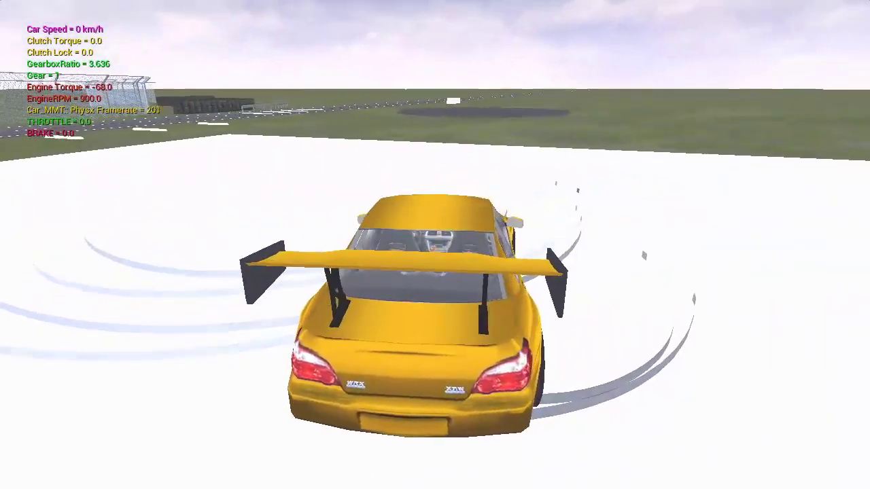
key("w")
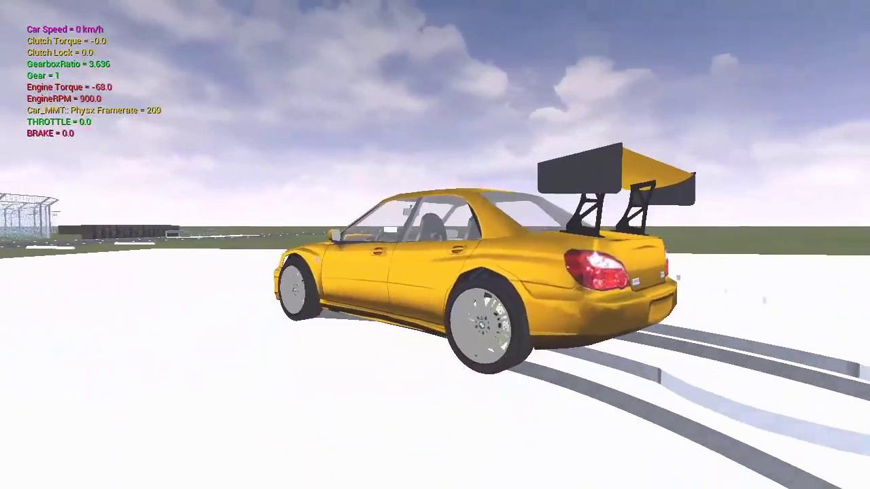
key("shift+F1")
key("Escape")
left_click(461, 21)
Replace PS_SkidMark's Color Over Life module with a Scale Color / Life module.
left_click(336, 20)
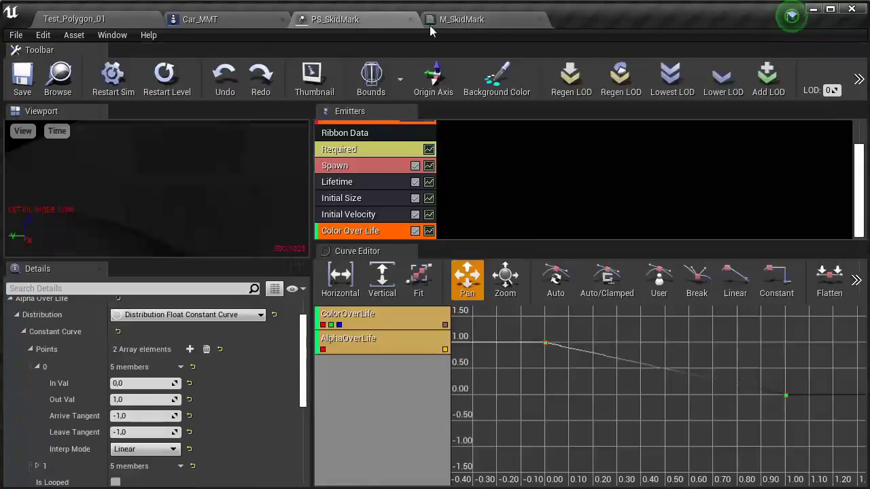
left_click(430, 20)
left_click(336, 20)
left_click_drag(379, 245, 378, 352)
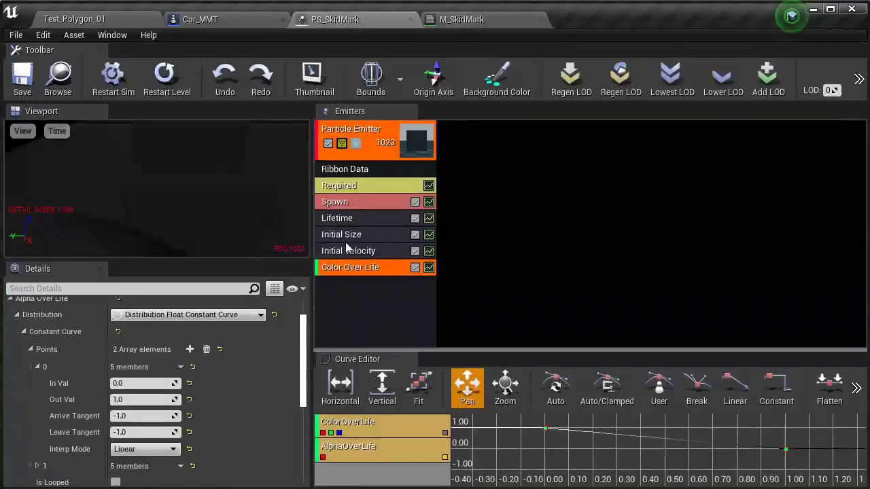
right_click(375, 303)
mouse_move(399, 313)
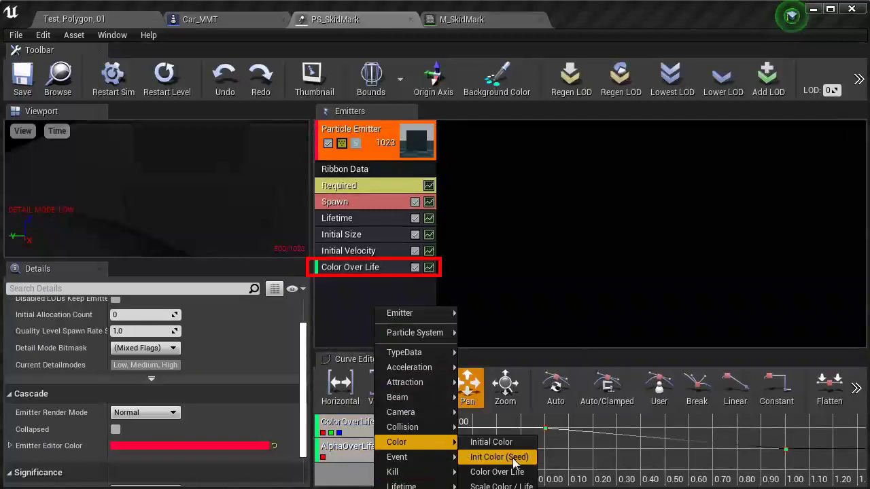
left_click(502, 485)
left_click(366, 269)
right_click(358, 271)
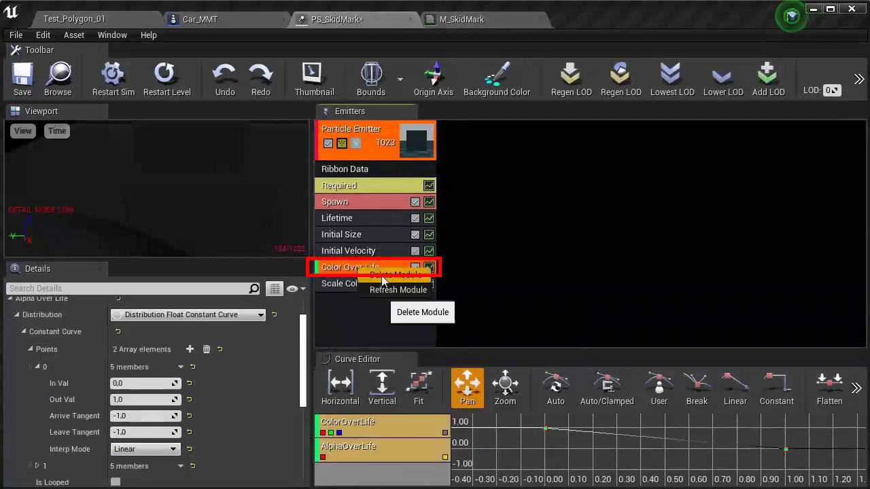
left_click(419, 311)
left_click(374, 267)
Make the Alpha Scale Over Life distribution a constant curve.
left_click_drag(384, 350, 388, 222)
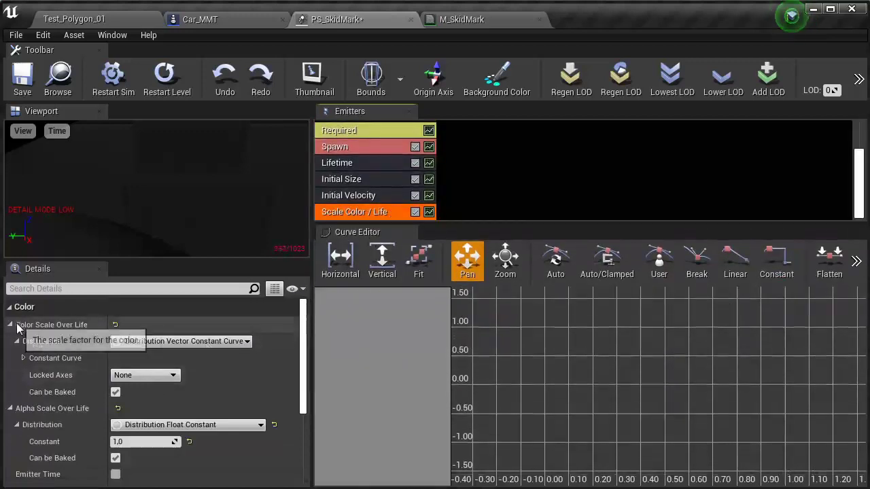
left_click(10, 409)
left_click(10, 409)
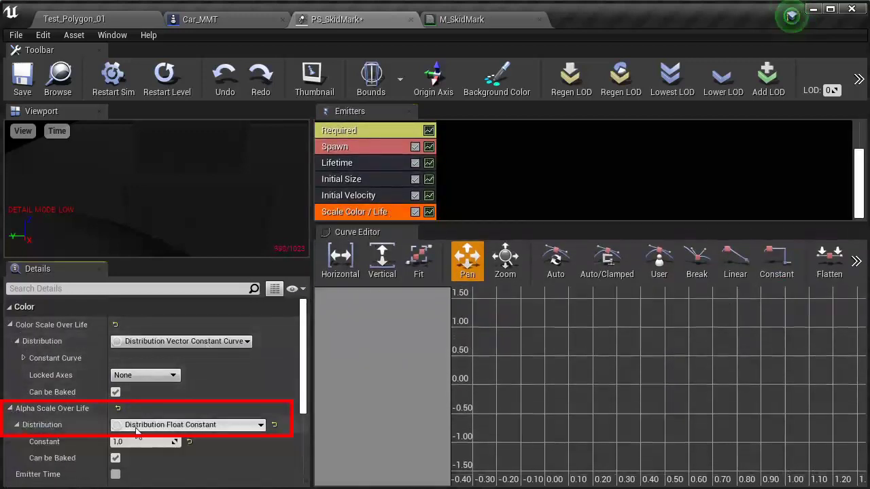
left_click(217, 424)
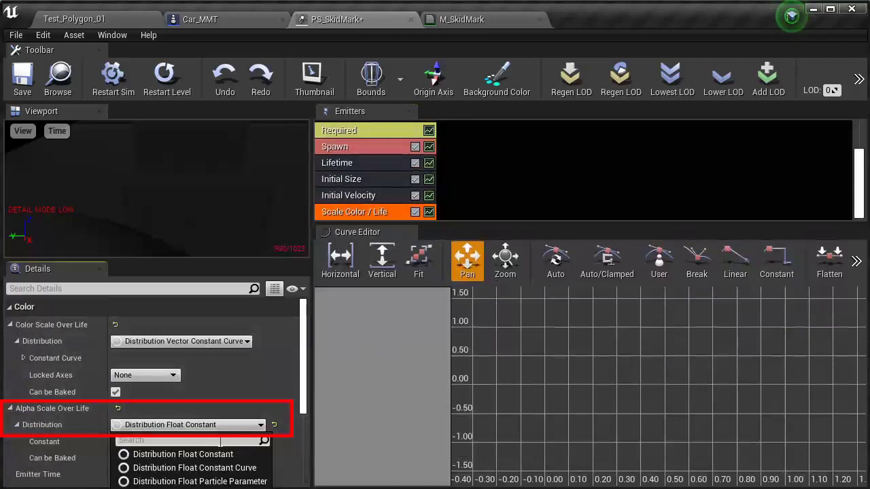
left_click(203, 468)
scroll(50, 439, "down", 2)
Add two alpha curve points, hide ColorScaleOverLife, and raise the first key to about 1.0.
left_click(189, 394)
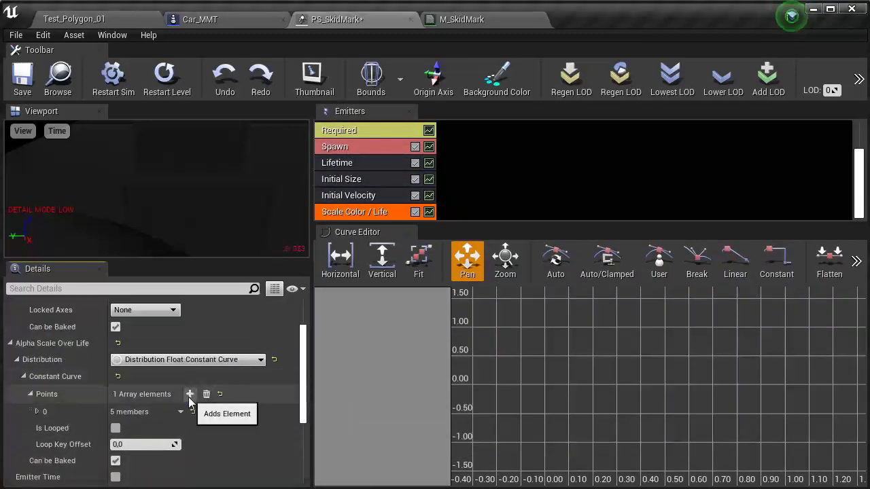
left_click(429, 212)
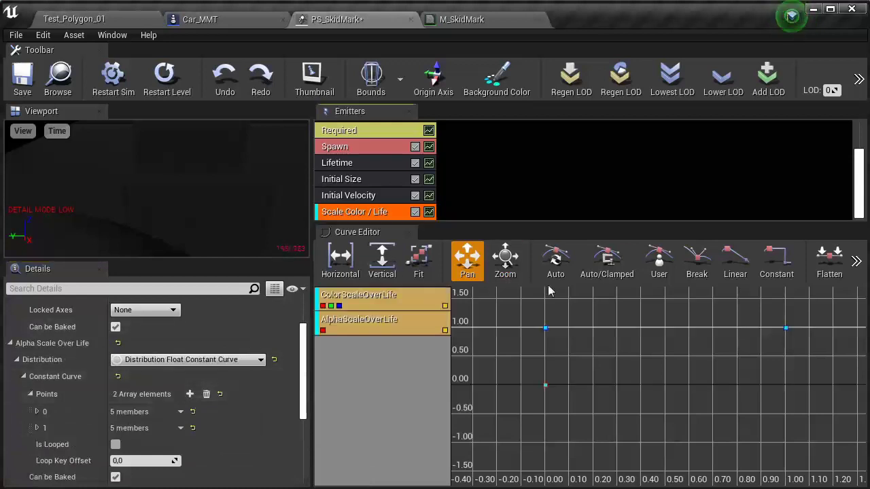
left_click(445, 307)
left_click_drag(545, 385, 549, 343)
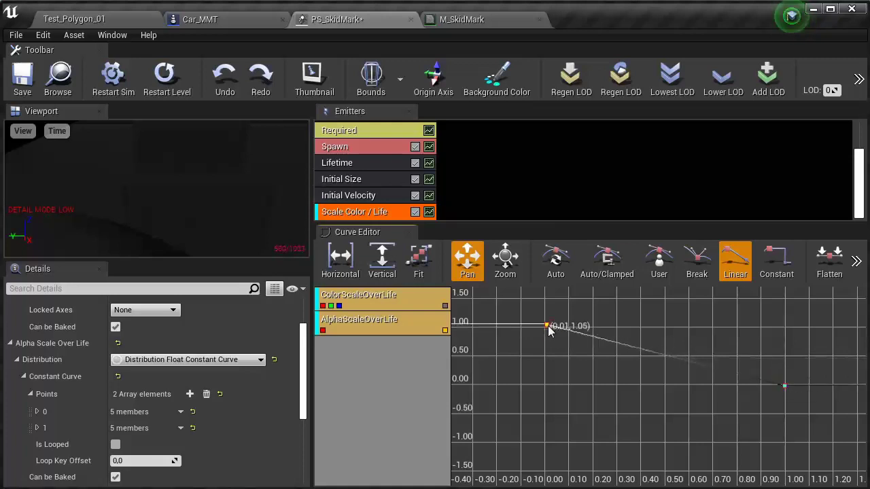
scroll(196, 347, "up", 3)
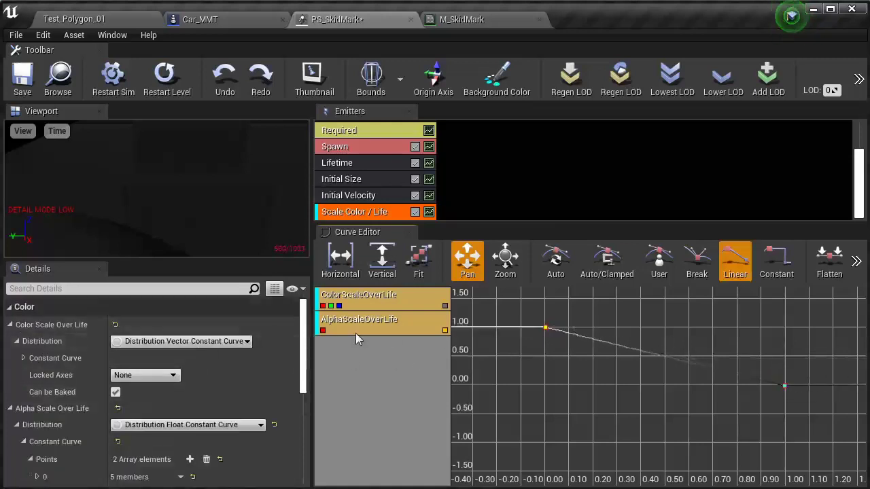
scroll(66, 394, "down", 3)
Set the first point's output to 1.0, edit the second point's time, and add another key.
left_click(38, 412)
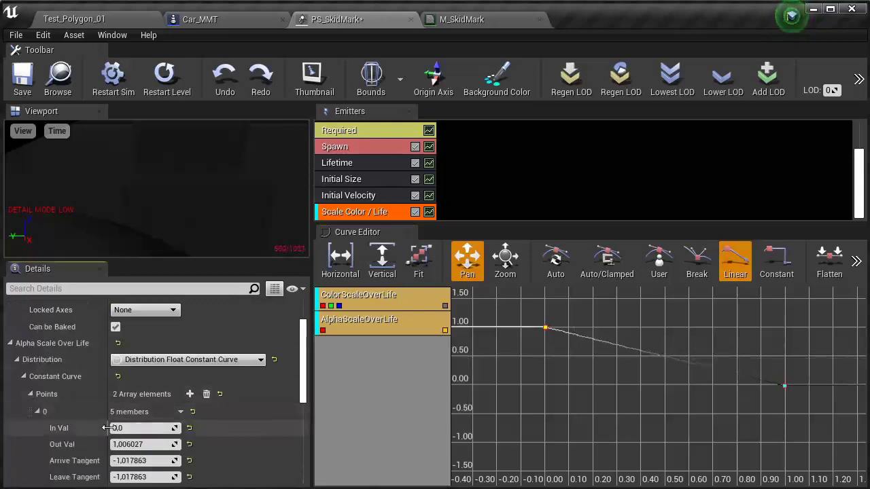
left_click(149, 445)
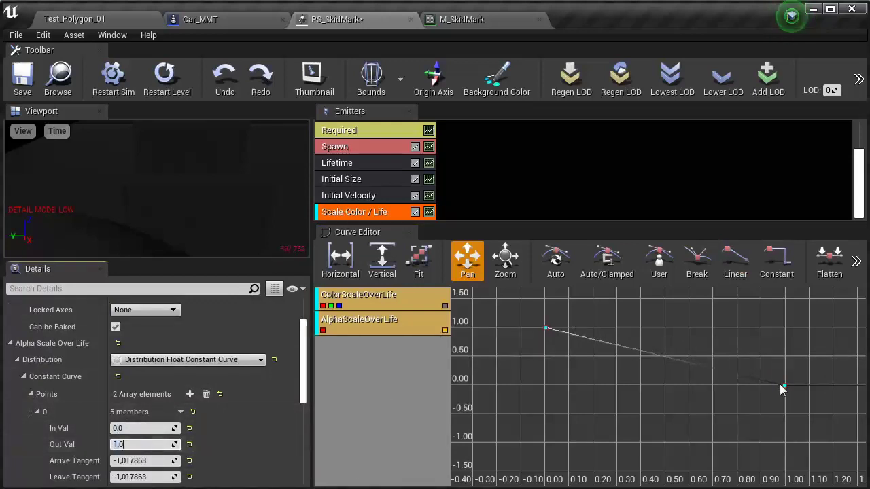
key("Return")
scroll(223, 396, "down", 3)
left_click(39, 444)
scroll(151, 398, "down", 3)
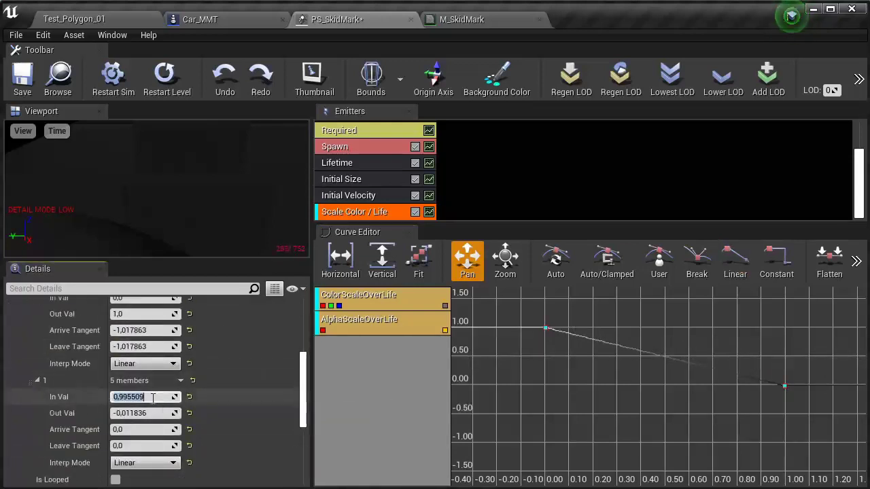
type("1")
left_click(158, 413)
type("0")
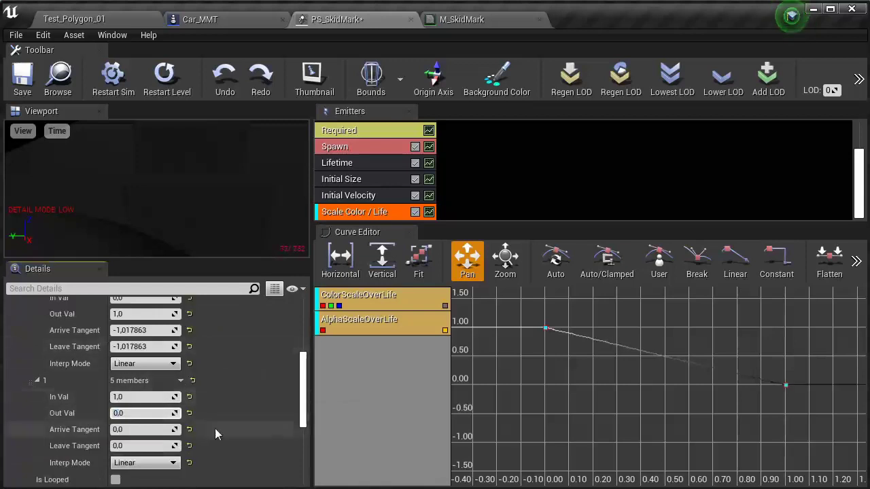
left_click(639, 352, "ctrl")
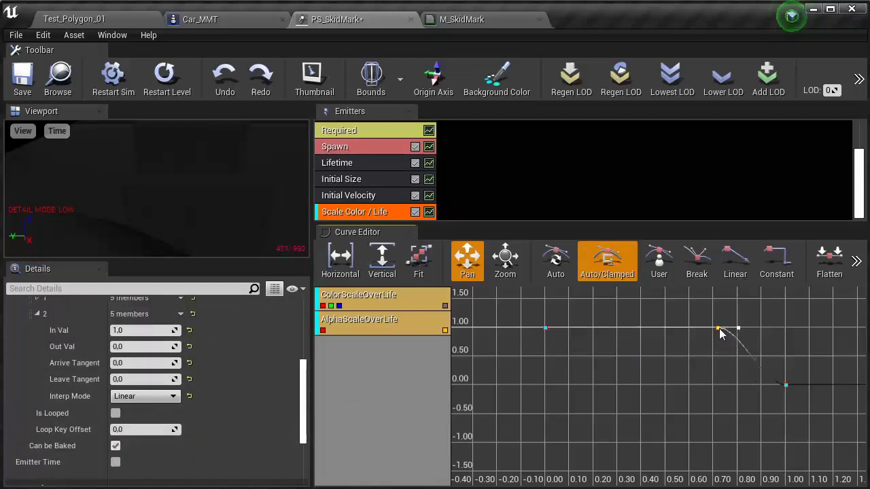
Save PS_SkidMark with the alpha curve 0→1, 0.7→1, 1→0.
scroll(136, 367, "up", 2)
left_click(37, 357)
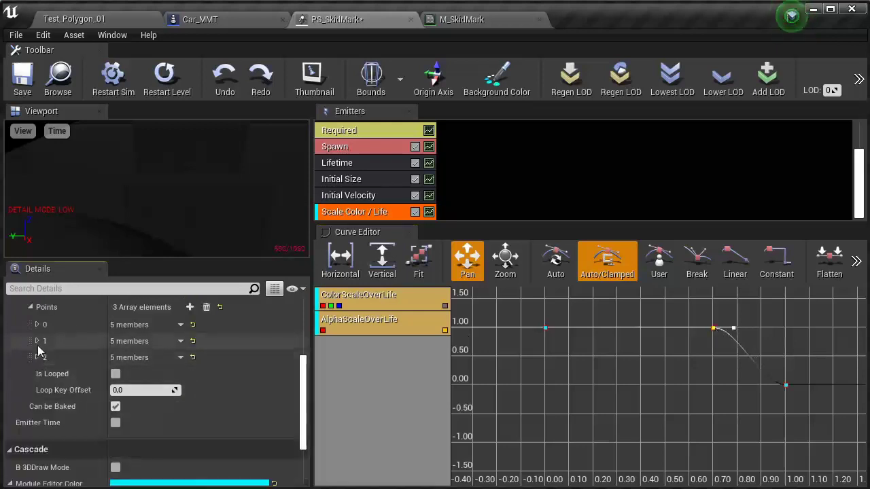
left_click(36, 341)
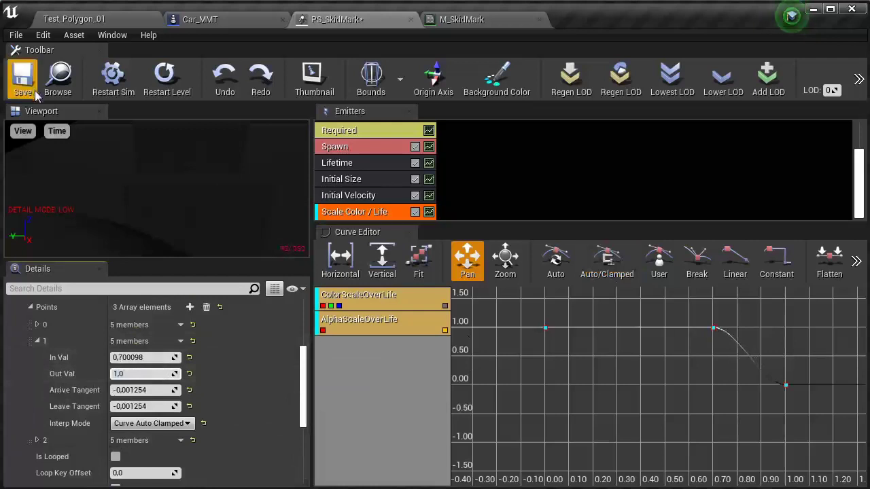
left_click(22, 81)
left_click(366, 213)
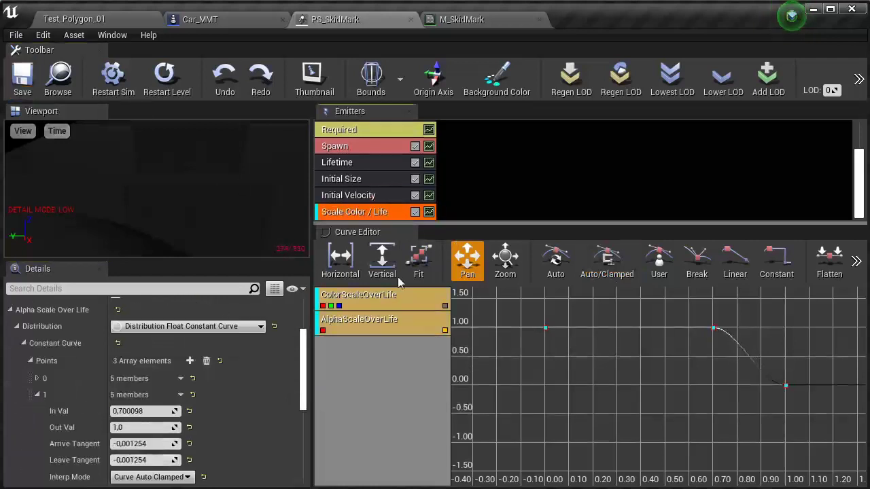
right_click(375, 269)
key("Escape")
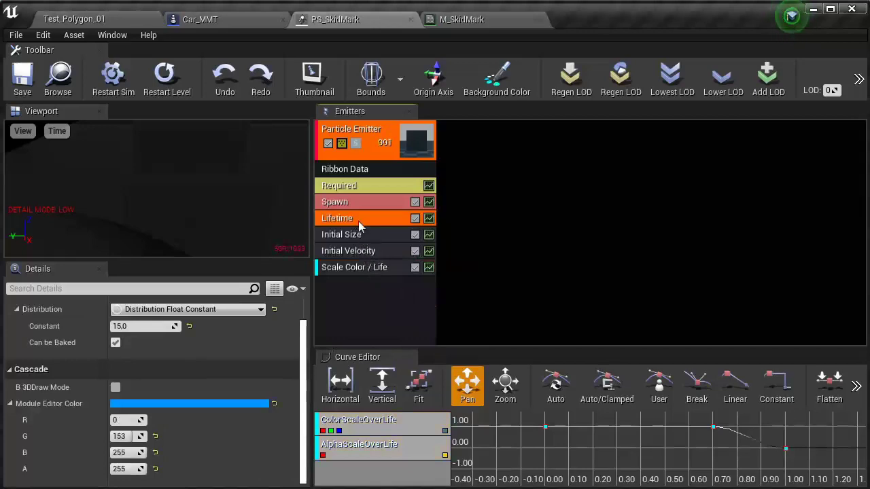
left_click(16, 35)
left_click(31, 111)
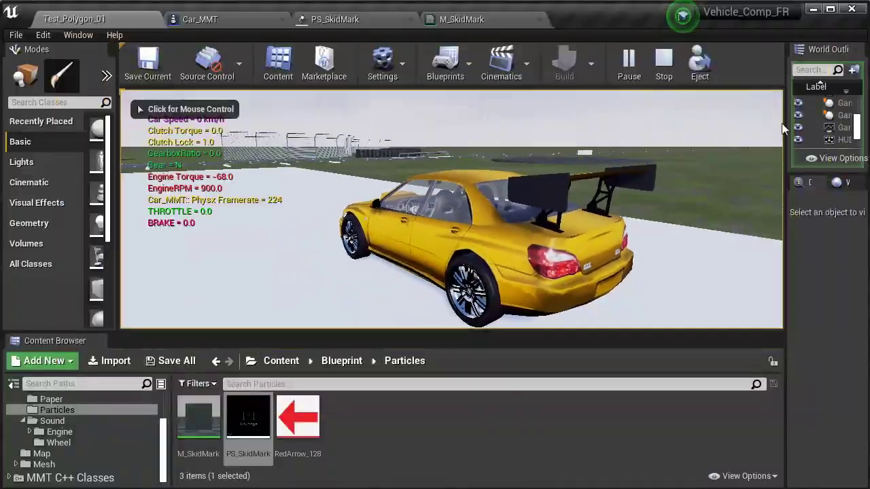
key("Escape")
left_click(384, 22)
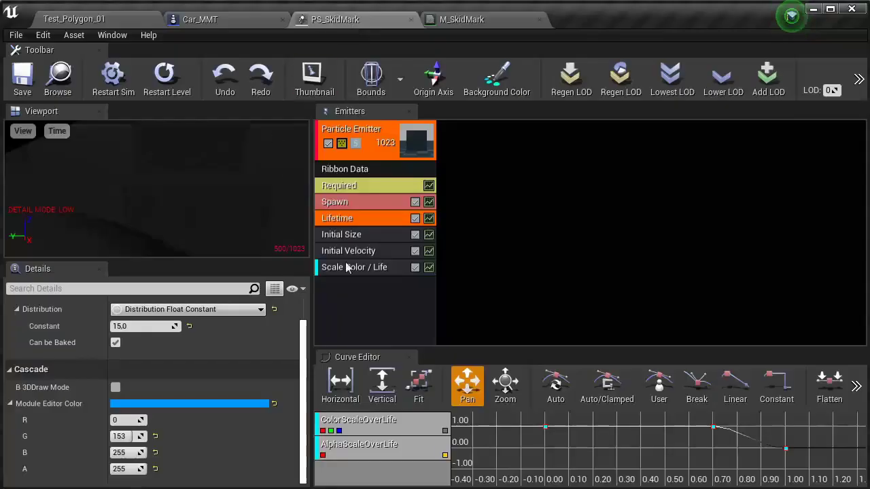
right_click(359, 303)
Add an Init Color (Seed) module to the emitter and move it just below Lifetime.
mouse_move(419, 441)
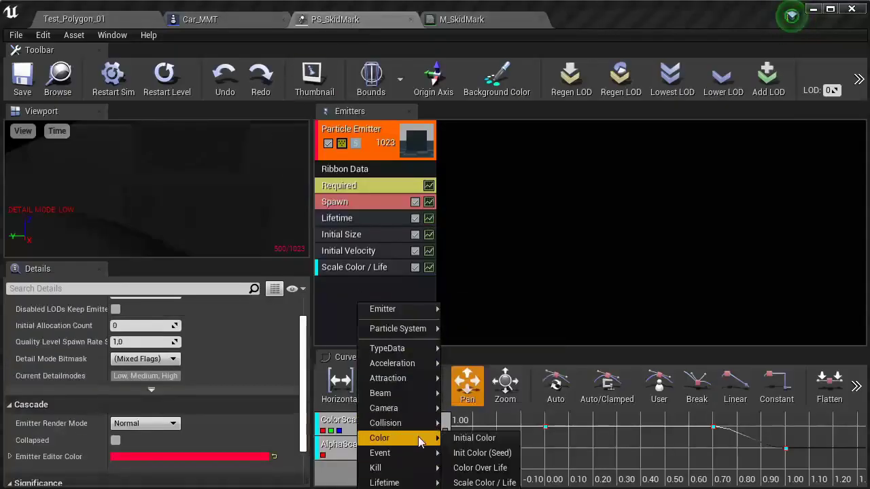
left_click(494, 453)
left_click_drag(346, 285, 347, 231)
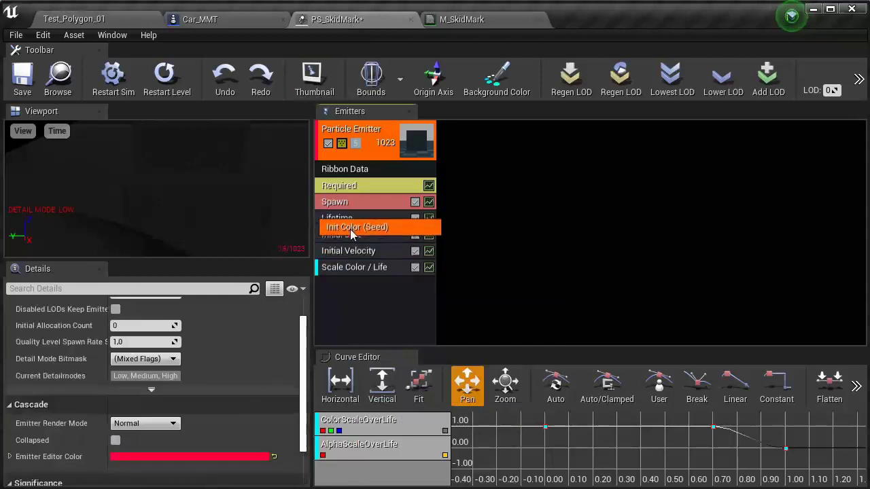
Set the Init Color (Seed) Start Alpha constant and save PS_SkidMark.
left_click(9, 353)
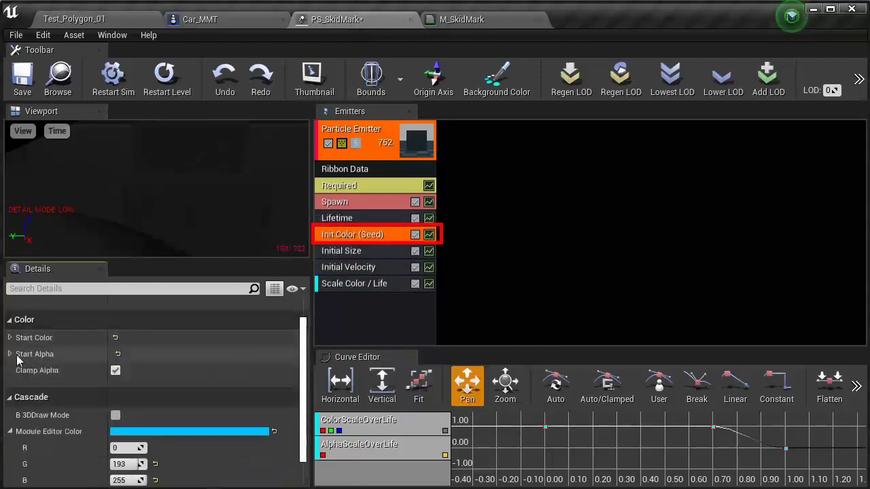
left_click(9, 338)
scroll(61, 380, "down", 2)
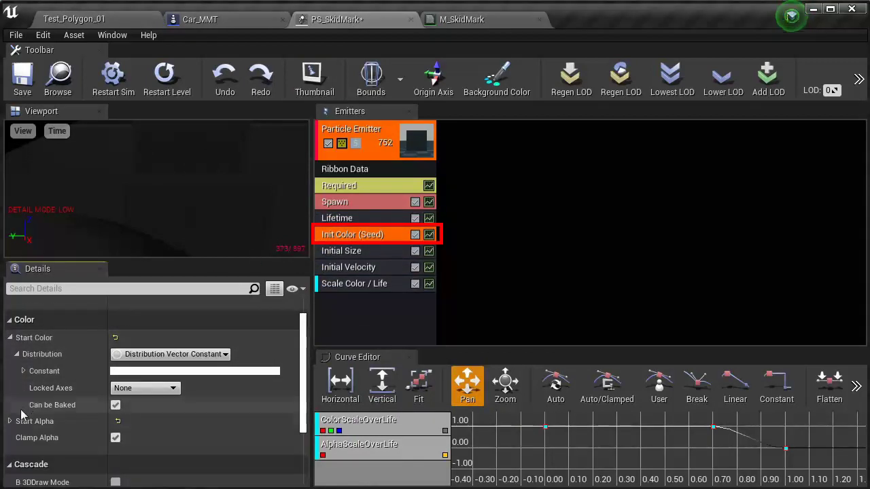
left_click(10, 356)
left_click(131, 391)
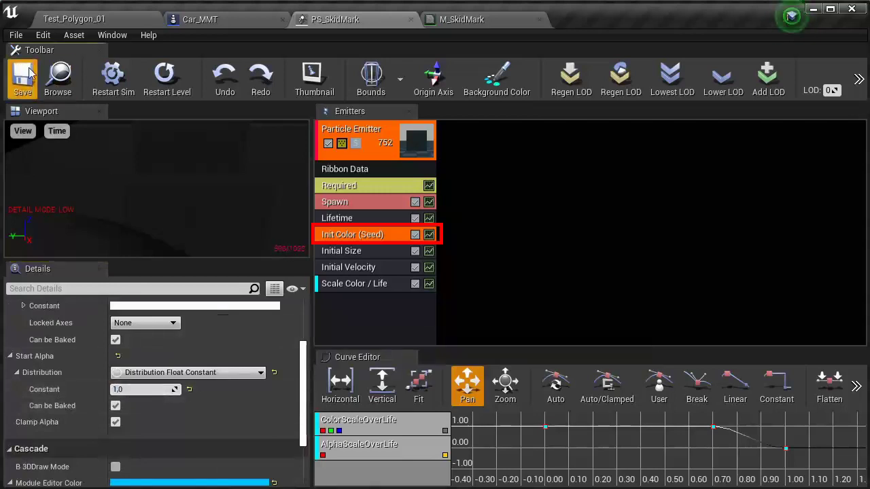
left_click(16, 35)
left_click(74, 19)
Play the level, shift into first gear and accelerate to lay skid marks.
left_click(627, 58)
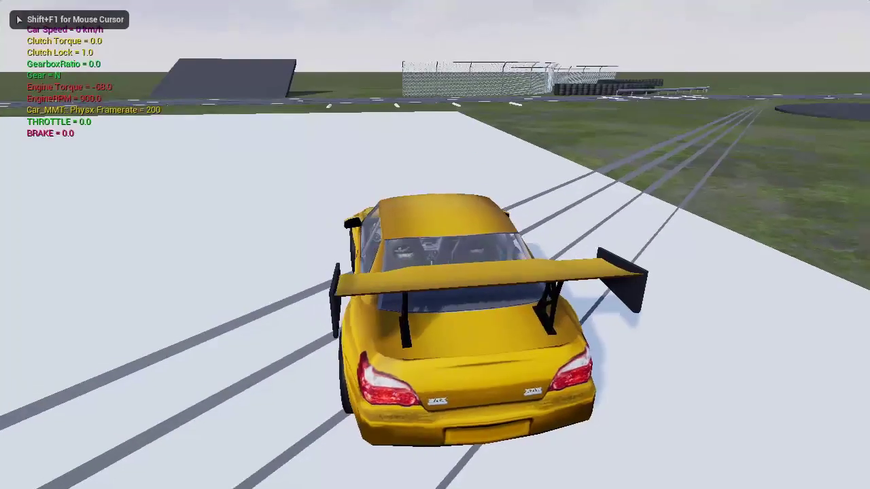
key("w")
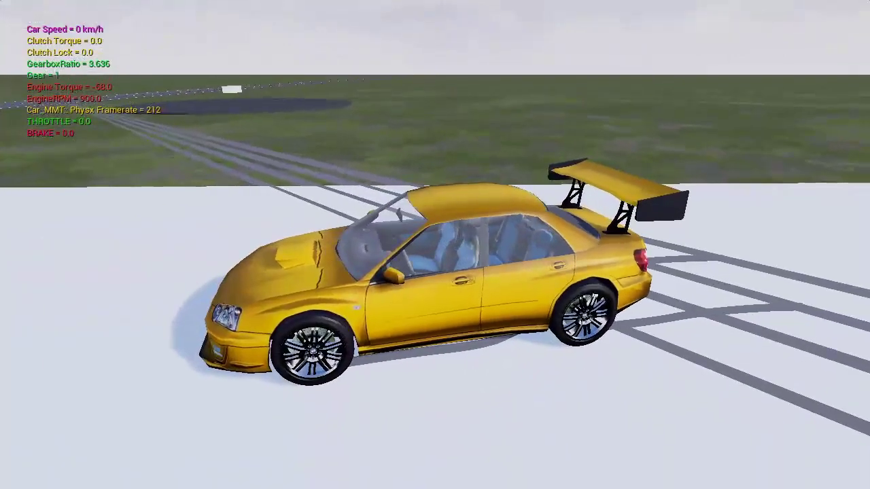
key("w")
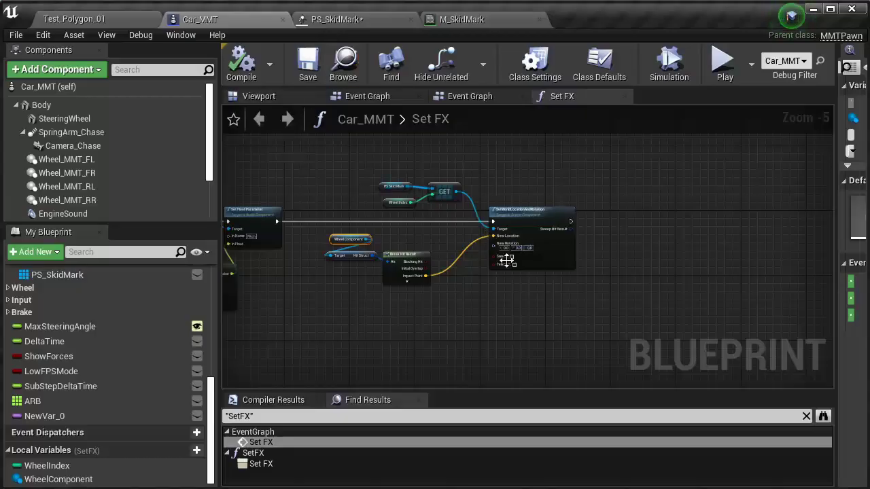
Add a Make Rot from YX node and wire its output into New Rotation.
scroll(506, 260, "up", 5)
right_click_drag(464, 233, 529, 187)
right_click(458, 288)
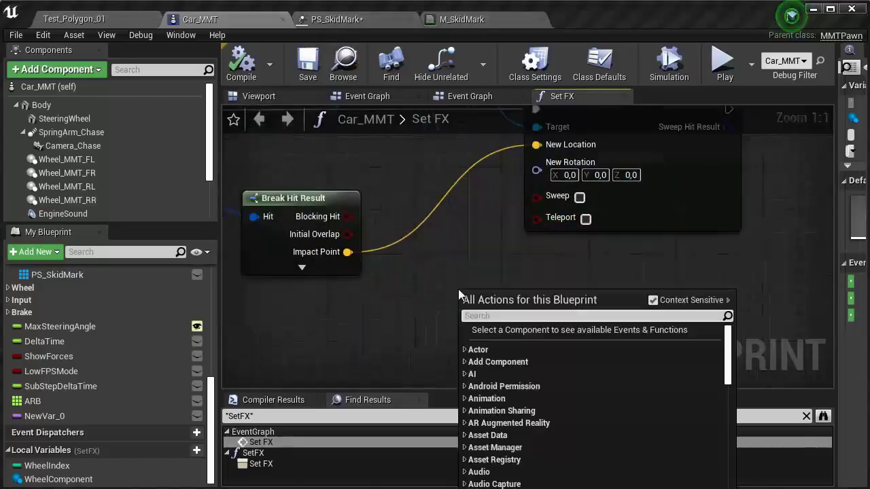
type("make rot from")
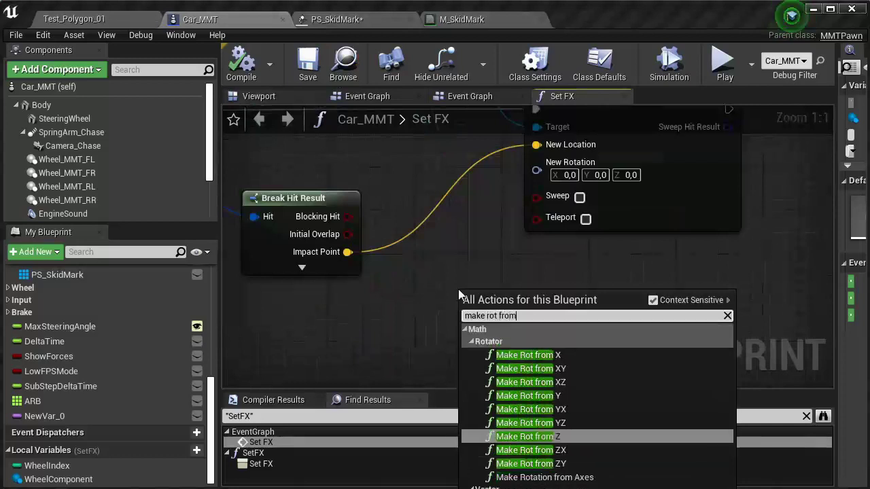
key("Escape")
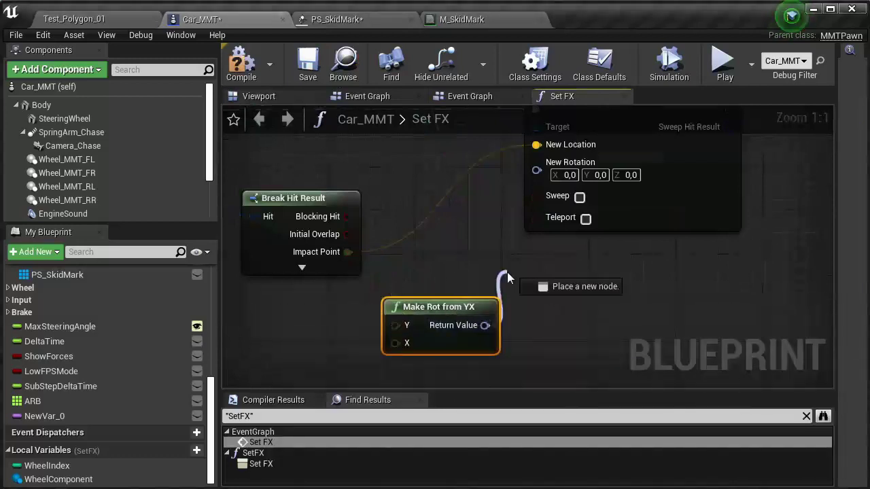
left_click_drag(491, 322, 536, 170)
Expose Break Hit Result's pins and connect Impact Normal into Make Rot from YX.
scroll(582, 249, "down", 4)
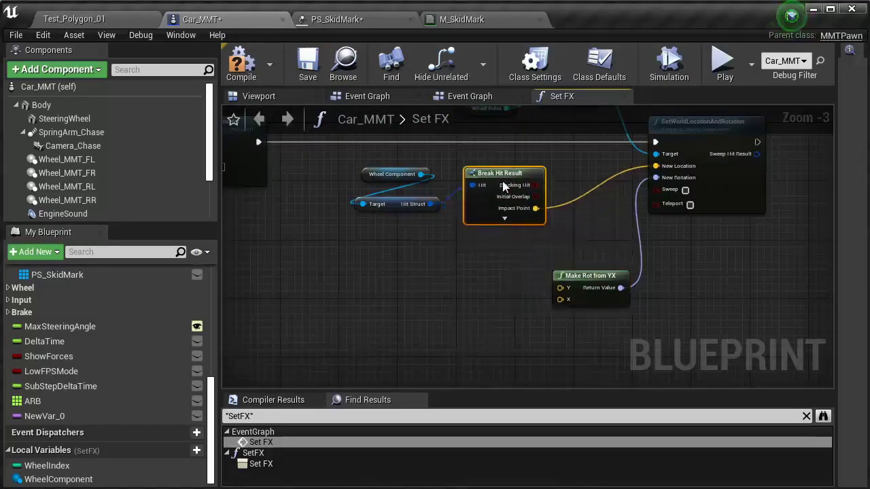
left_click_drag(590, 276, 581, 275)
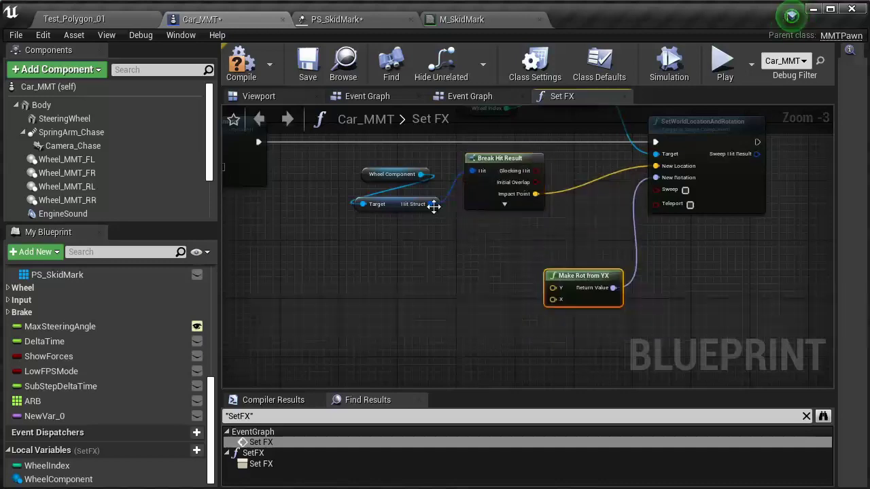
scroll(434, 206, "up", 3)
left_click(538, 227)
left_click_drag(660, 307, 602, 291)
scroll(558, 252, "down", 3)
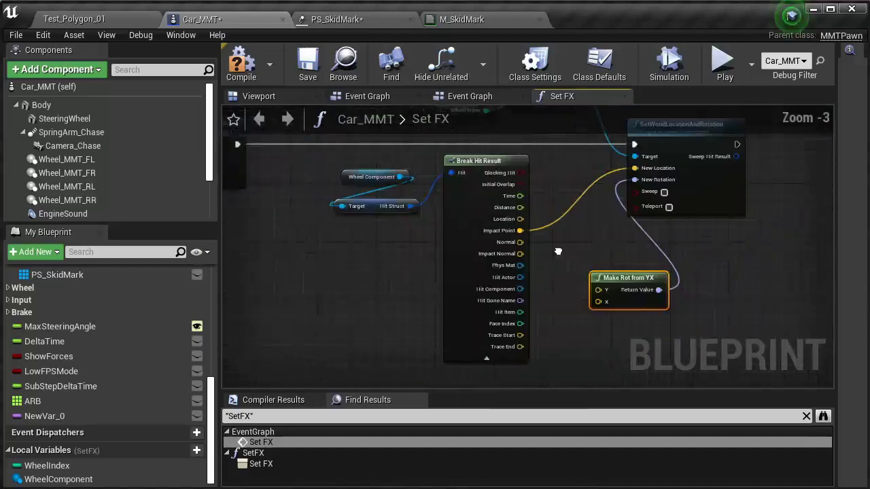
right_click_drag(558, 251, 606, 248)
left_click_drag(509, 162, 450, 162)
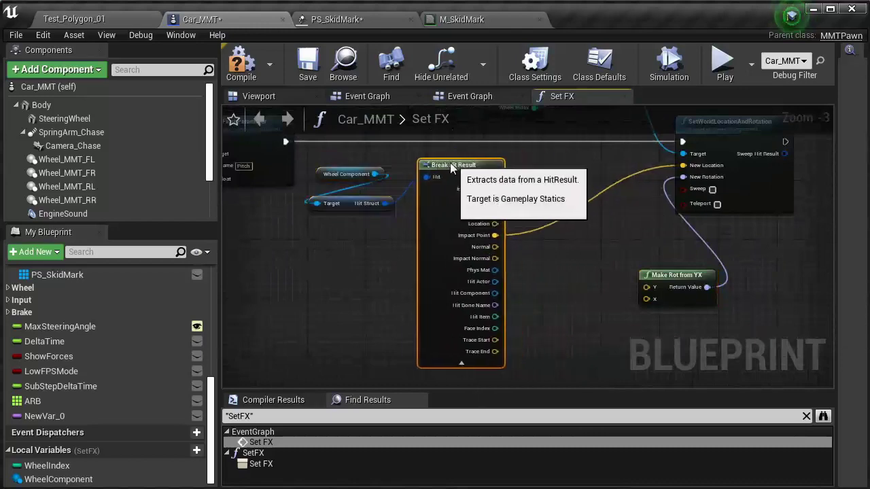
scroll(517, 258, "up", 3)
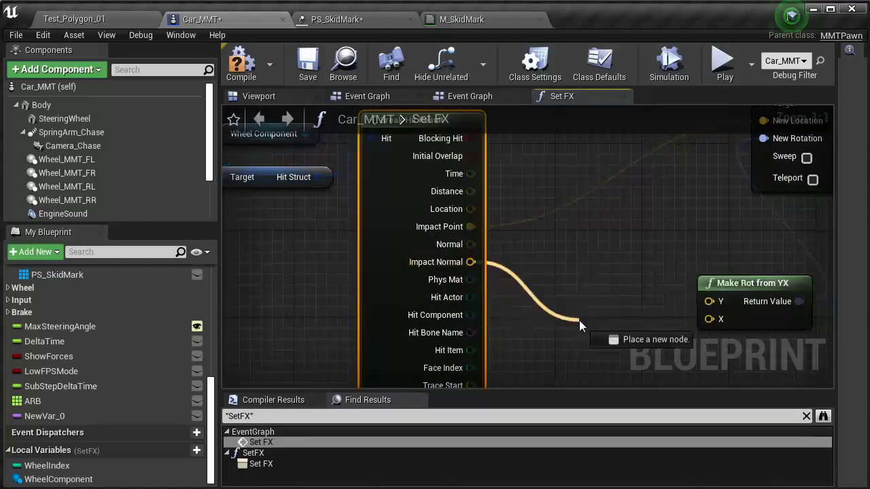
left_click_drag(578, 320, 708, 301)
scroll(577, 293, "down", 4)
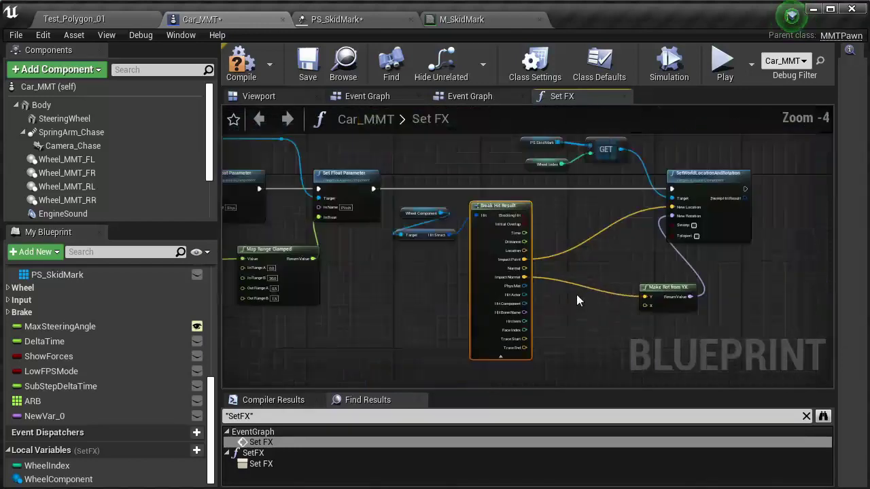
scroll(553, 293, "up", 4)
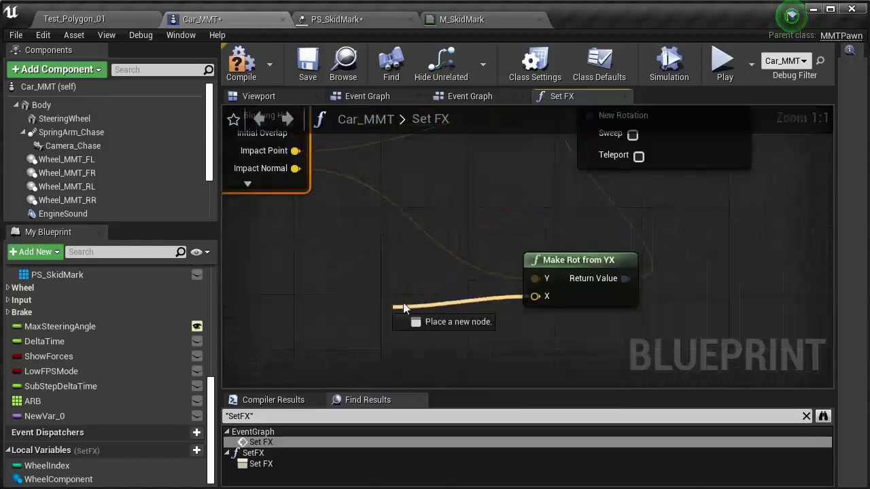
left_click(124, 20)
Open Blueprint > Components > Wheel_MMT and inspect its Get Linear Velocity Local function graph.
double_click(198, 414)
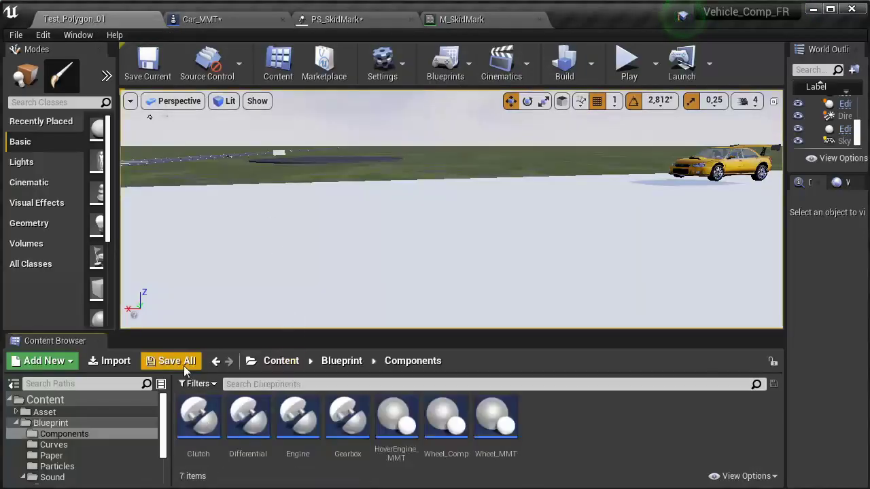
double_click(480, 454)
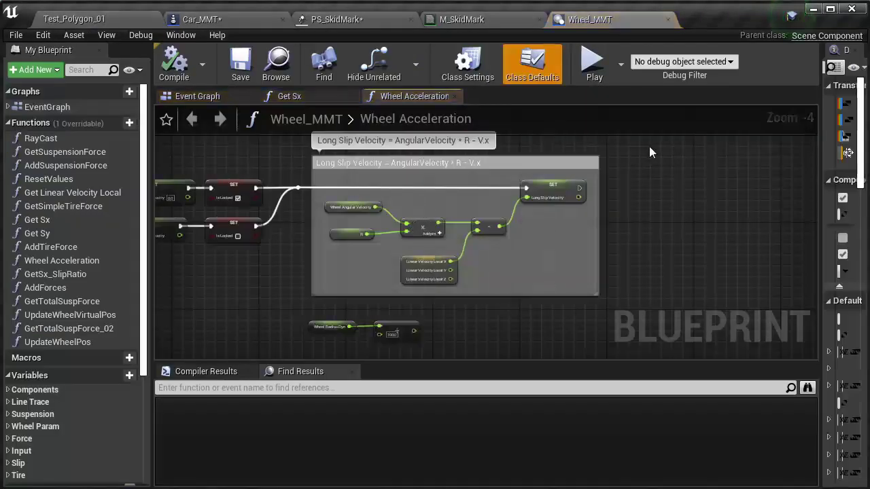
left_click(204, 98)
scroll(408, 285, "up", 2)
scroll(593, 244, "up", 2)
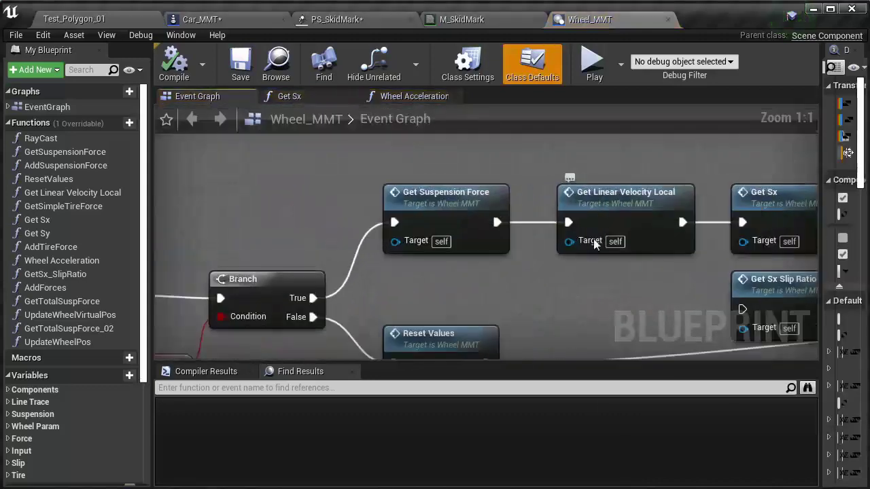
scroll(593, 245, "down", 2)
scroll(534, 282, "down", 1)
double_click(511, 191)
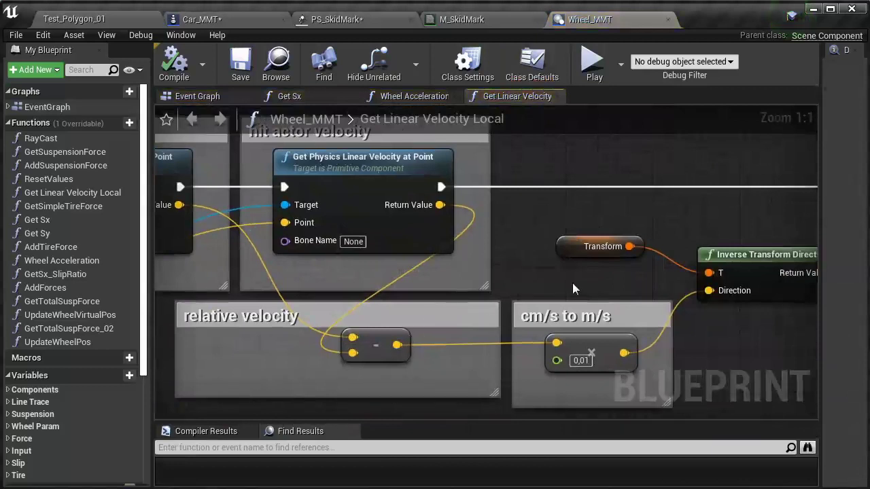
left_click_drag(443, 346, 569, 367)
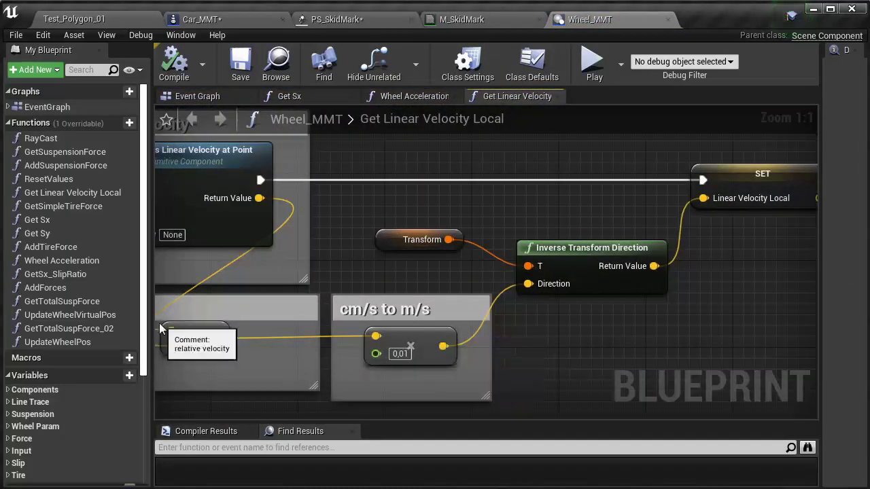
scroll(102, 327, "down", 3)
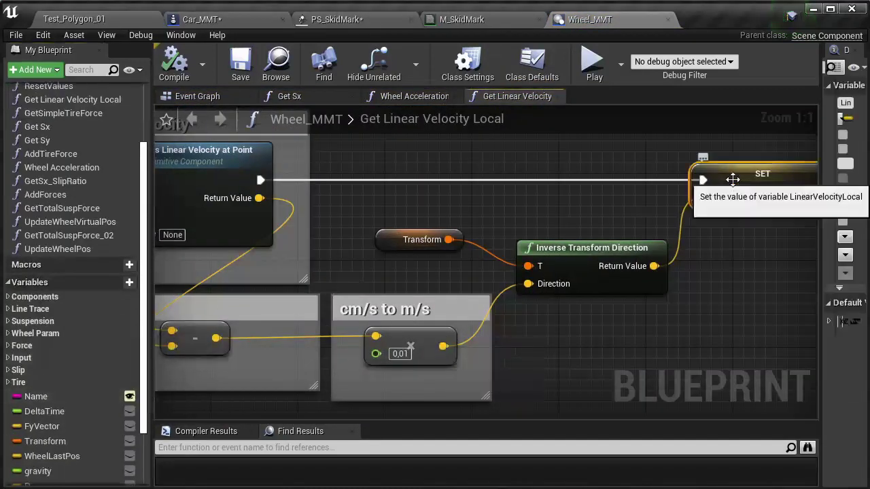
Duplicate LinearVelocityLocal as LinearVelocityWorld and place it just below R.
left_click(34, 333)
scroll(41, 333, "down", 3)
right_click(68, 333)
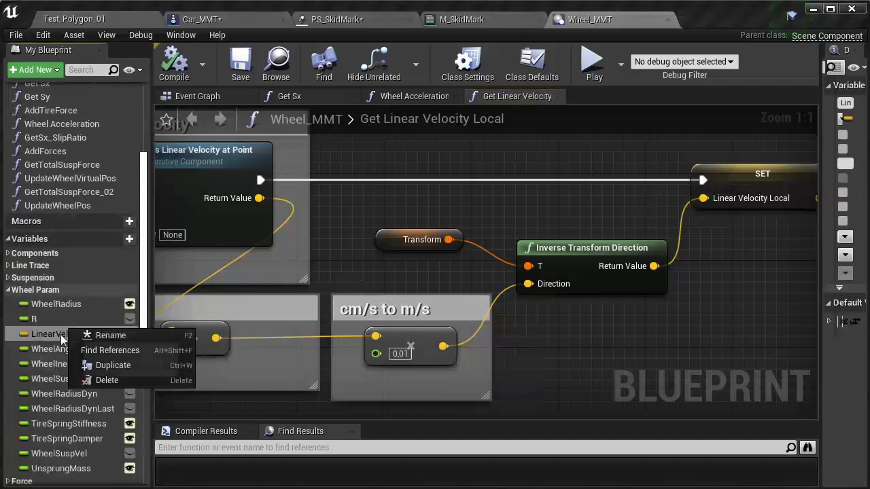
left_click(106, 356)
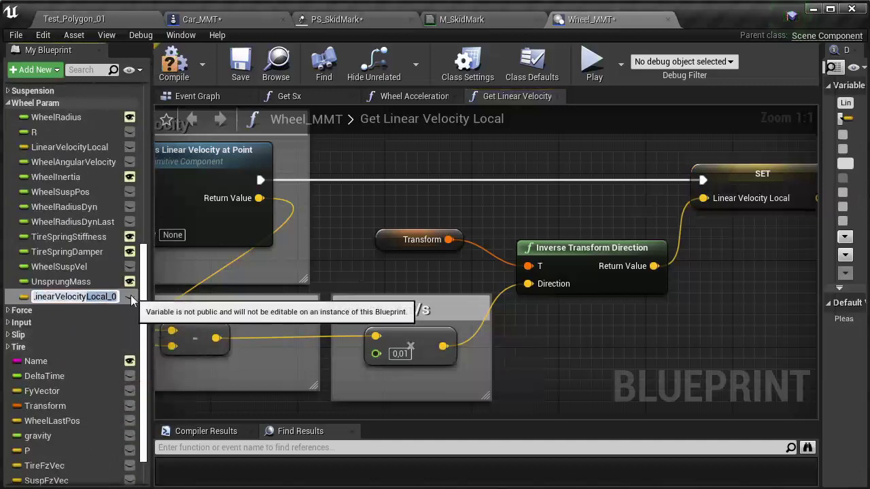
type("World")
key("Return")
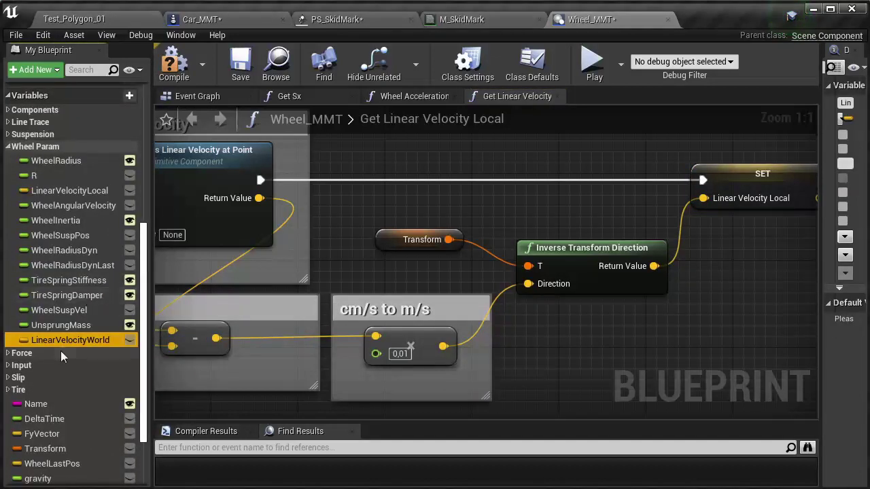
left_click_drag(58, 233, 58, 196)
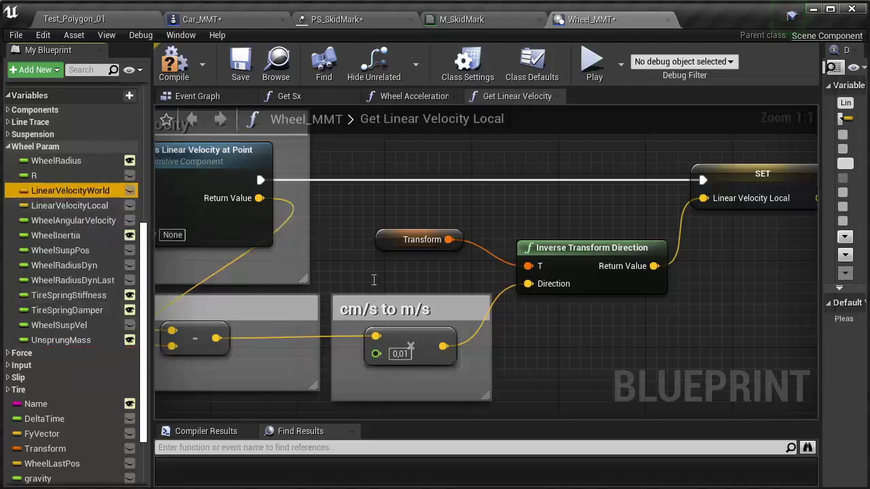
Add a LinearVelocityWorld getter and spread out the velocity conversion nodes.
scroll(309, 301, "down", 2)
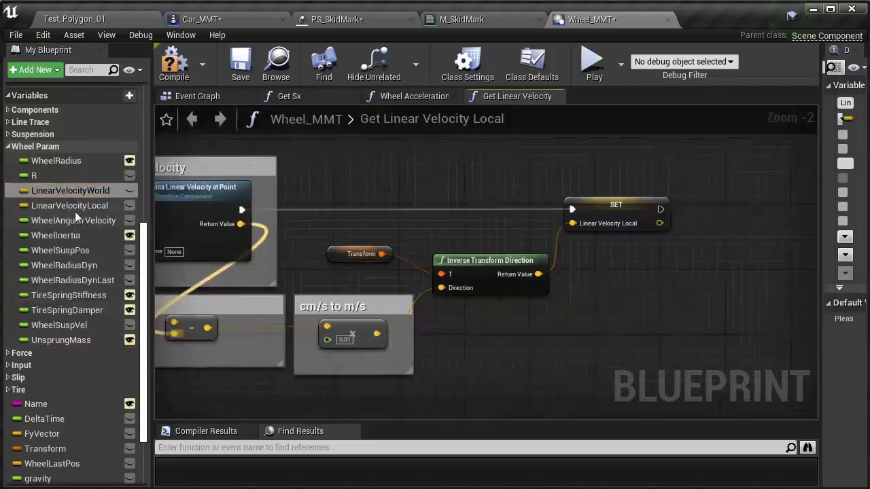
left_click_drag(411, 316, 465, 336)
left_click(503, 339)
scroll(467, 348, "up", 2)
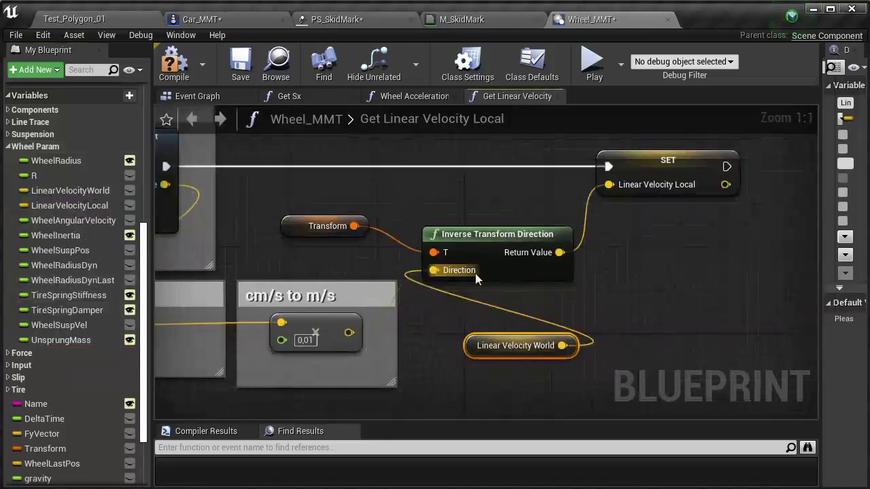
scroll(476, 279, "down", 2)
left_click_drag(554, 197, 699, 197)
left_click_drag(454, 258, 593, 260)
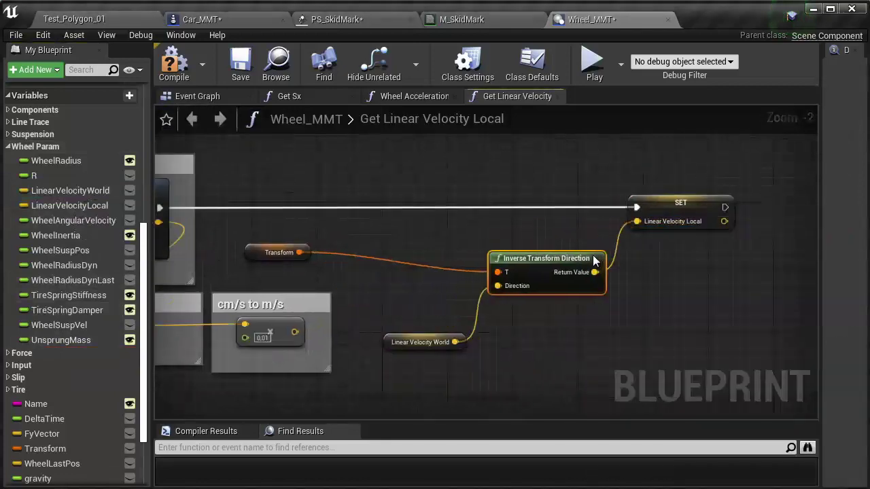
left_click_drag(390, 340, 410, 291)
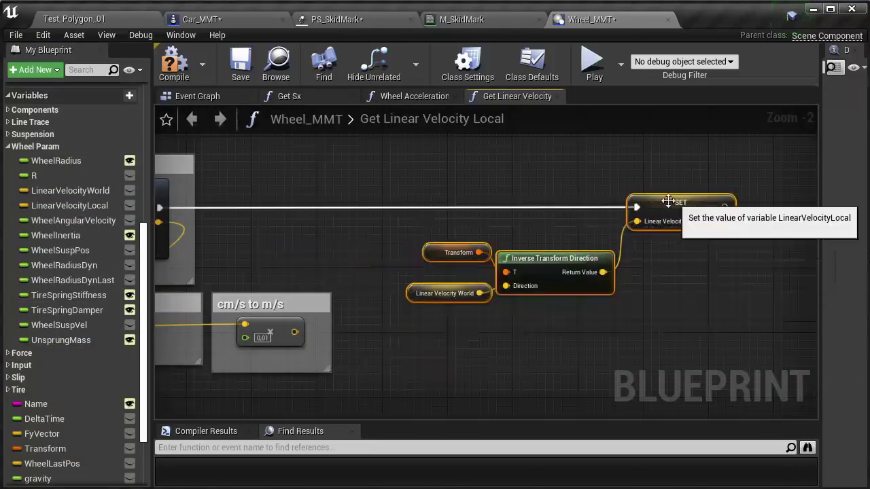
left_click_drag(680, 204, 391, 264)
Store the m/s velocity in a SET LinearVelocityWorld node on the execution chain, then save all.
left_click(72, 195)
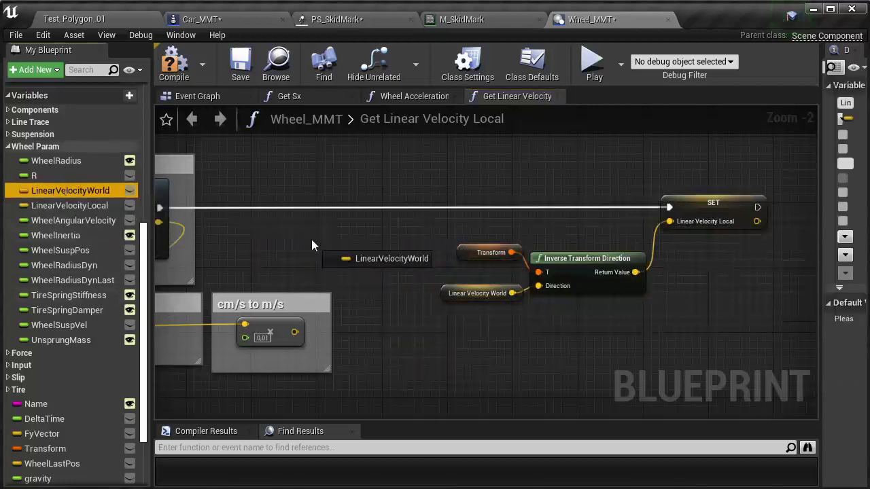
left_click_drag(311, 244, 314, 245)
left_click(334, 267)
right_click_drag(170, 215, 258, 214)
left_click_drag(408, 259, 407, 257)
left_click_drag(418, 261, 411, 211)
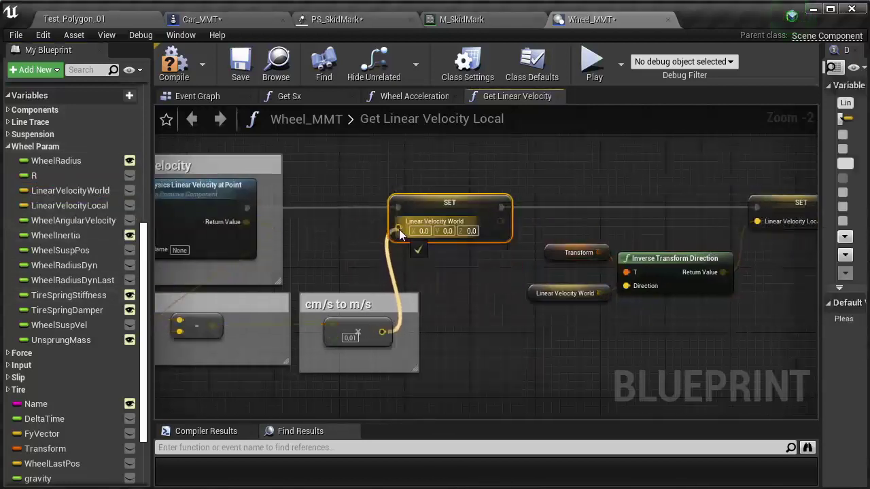
scroll(408, 313, "down", 3)
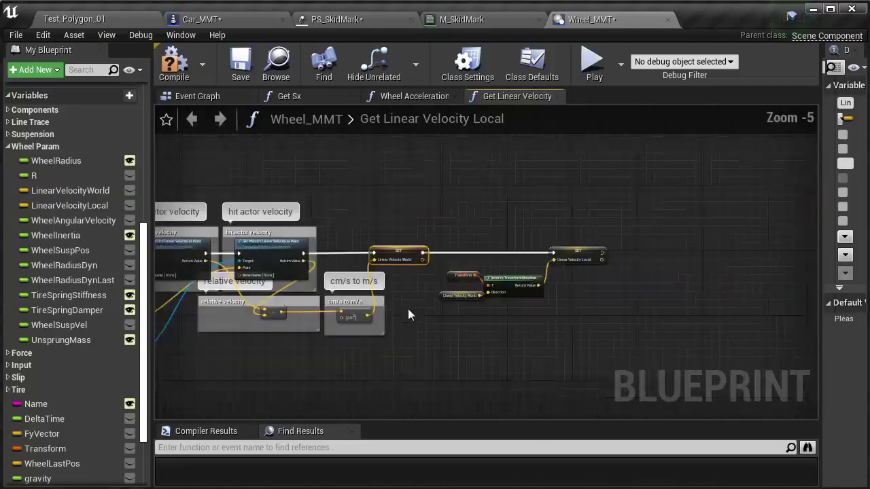
left_click(239, 68)
left_click(15, 34)
left_click(39, 111)
In Car_MMT's Set FX, get the Wheel Component's Linear Velocity World.
left_click(228, 19)
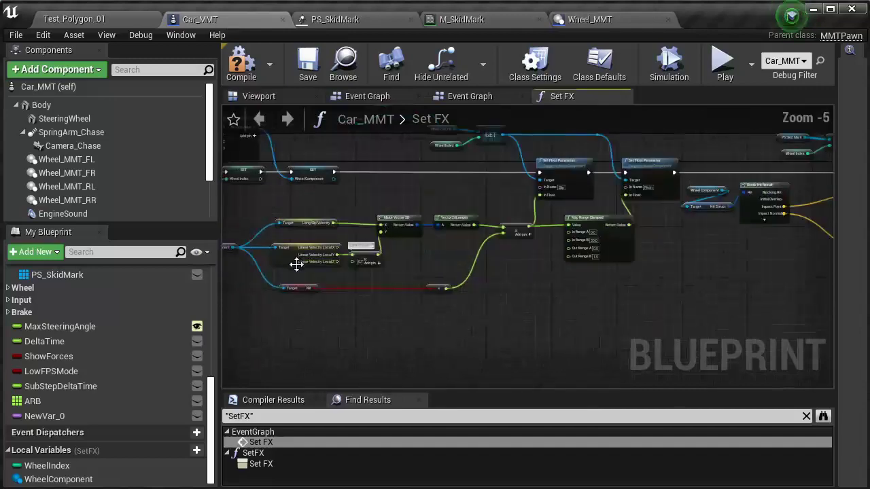
scroll(319, 229, "up", 5)
scroll(401, 269, "down", 4)
scroll(514, 234, "up", 3)
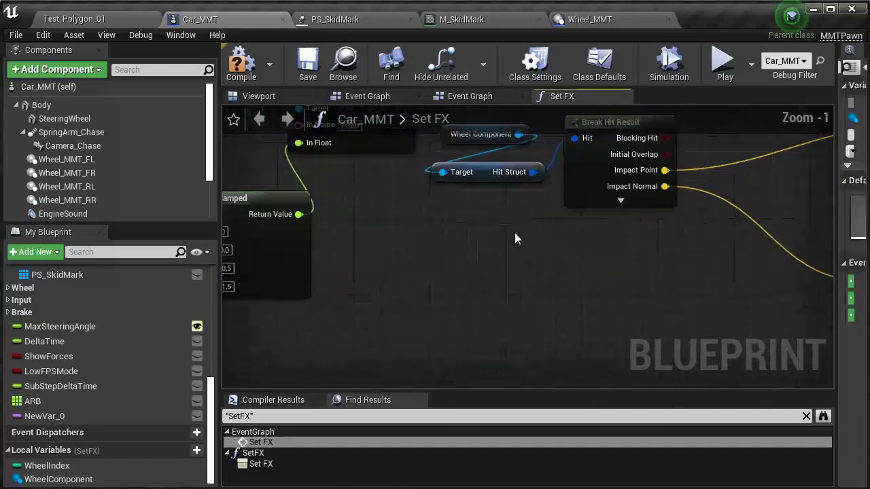
right_click_drag(570, 316, 363, 300)
left_click_drag(373, 260, 422, 294)
type("get")
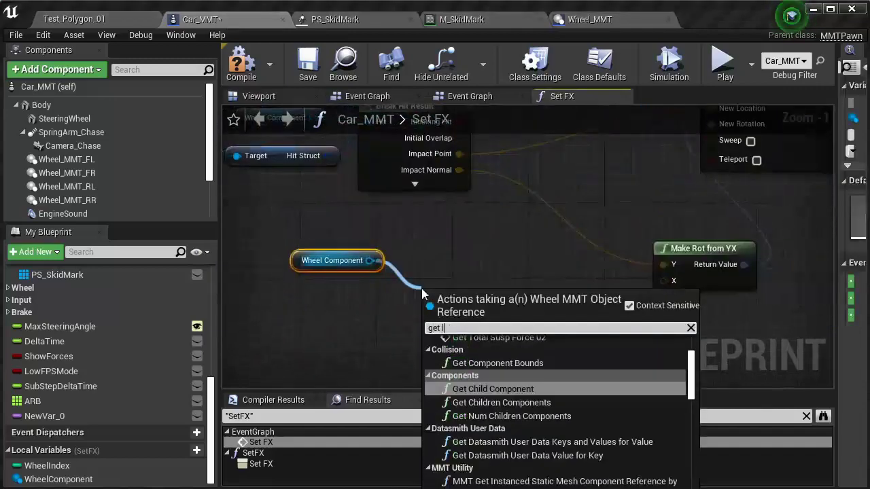
type(" linear")
key("Return")
Normalize the velocity into Make Rot from YX's X, then compile and save all.
mouse_move(525, 299)
left_mouse_down()
mouse_move(543, 259)
mouse_move(479, 288)
mouse_move(500, 289)
left_mouse_up()
left_click(331, 260, "ctrl")
type("norm")
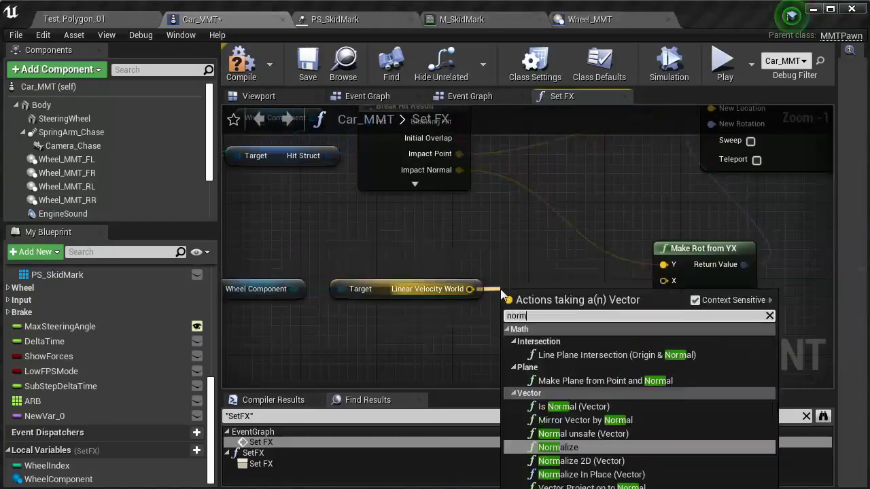
type("aliz")
key("Return")
right_click_drag(396, 292, 471, 265)
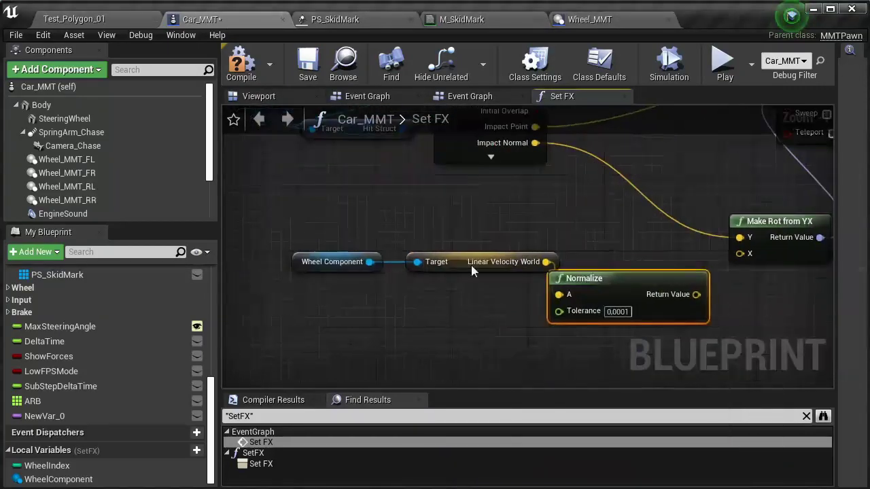
left_click(585, 279)
right_click_drag(585, 278, 398, 300)
left_click_drag(509, 301, 552, 275)
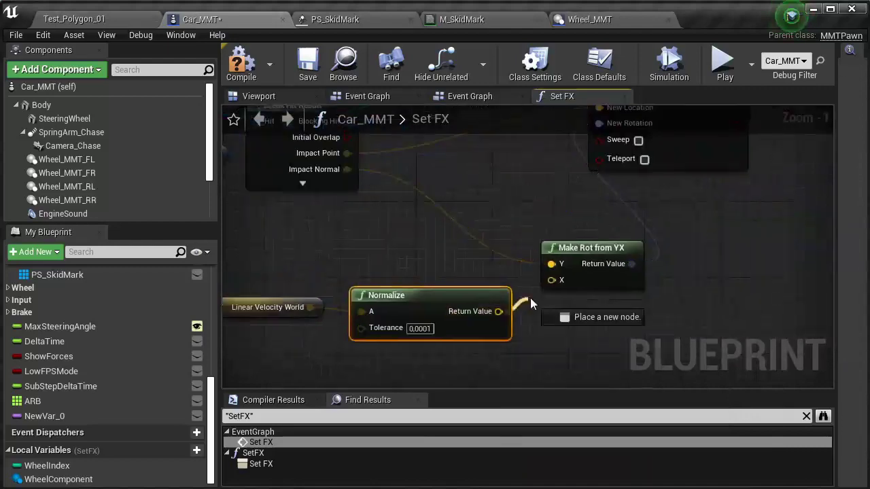
scroll(591, 316, "down", 4)
right_click_drag(591, 316, 536, 300)
left_click(307, 63)
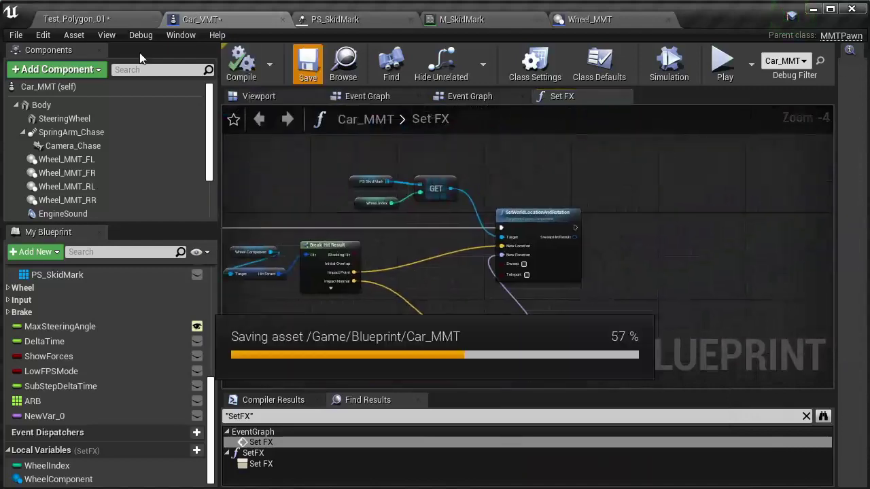
left_click(16, 35)
left_click(42, 104)
Run a quick test drive in Test_Polygon_01 with wireframe view, then stop play.
left_click(101, 22)
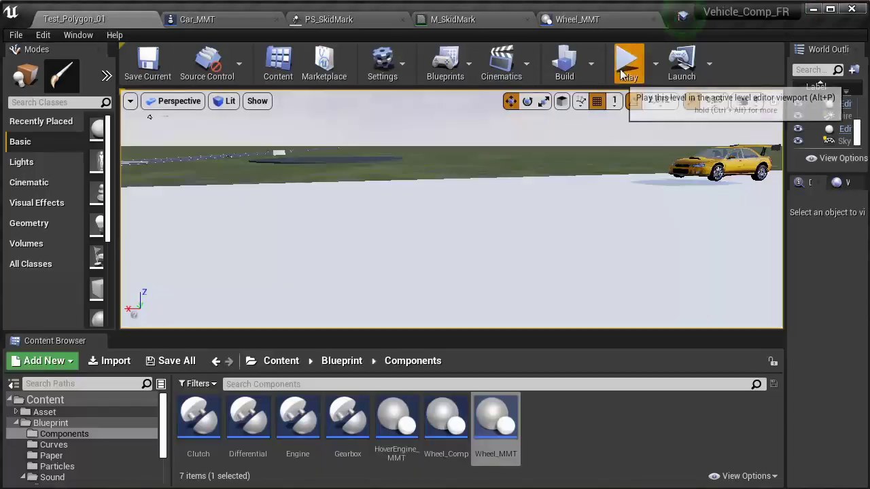
left_click(625, 60)
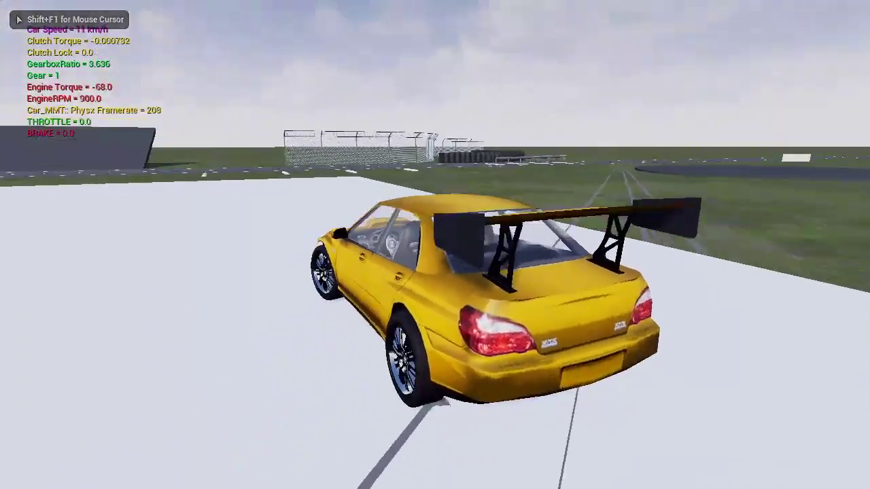
key("w")
key("F1")
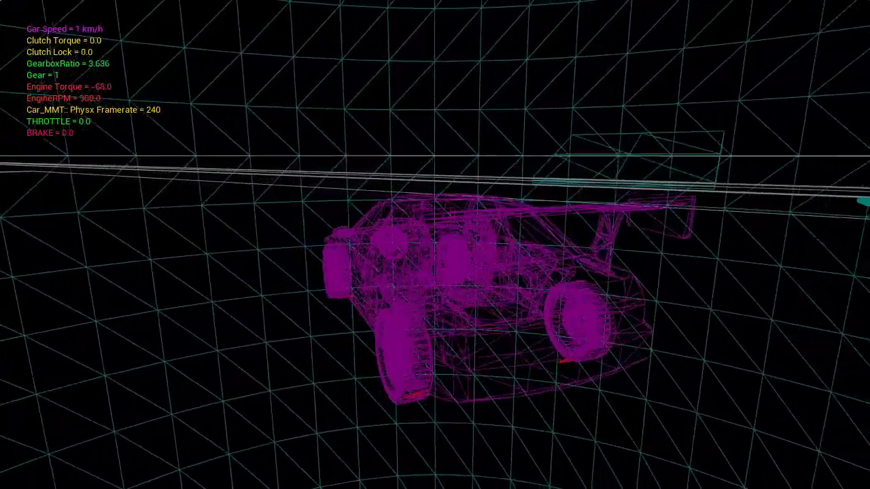
key("shift+F1")
key("F11")
key("Escape")
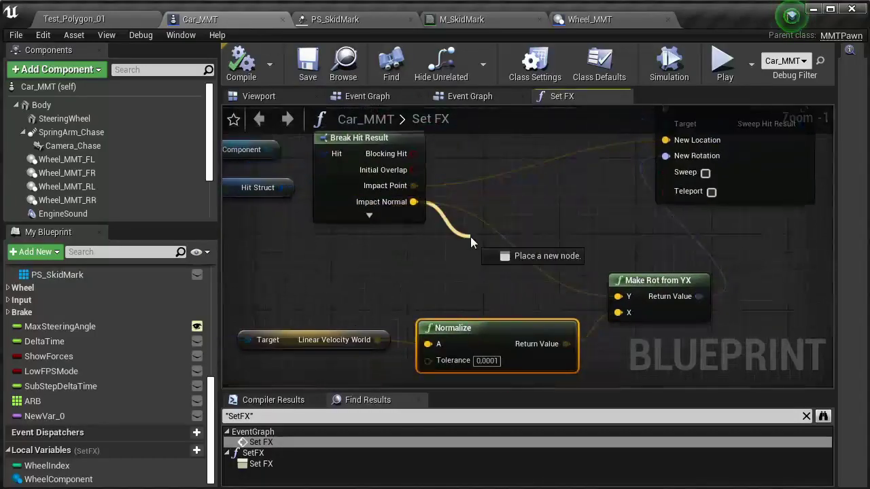
Multiply Impact Normal by -1 and wire the inverted normal into Make Rot's Y.
left_click_drag(413, 202, 472, 240)
left_click(517, 301)
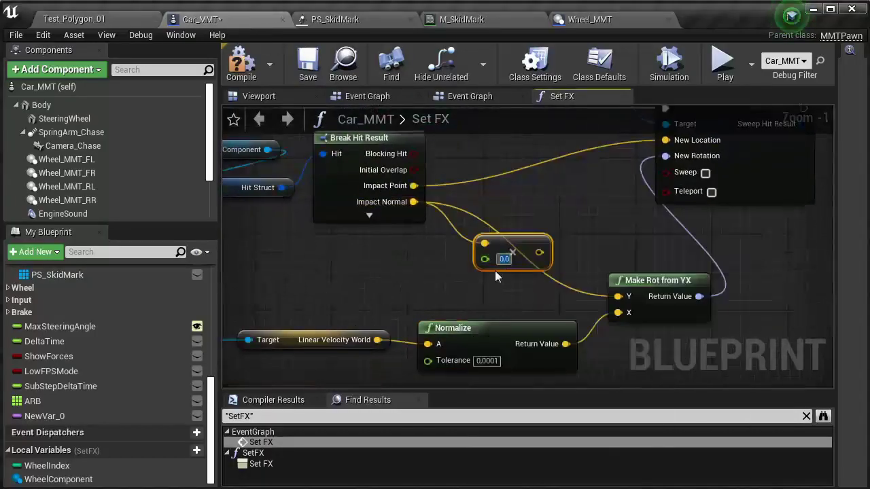
type("-1")
left_click_drag(541, 253, 617, 297)
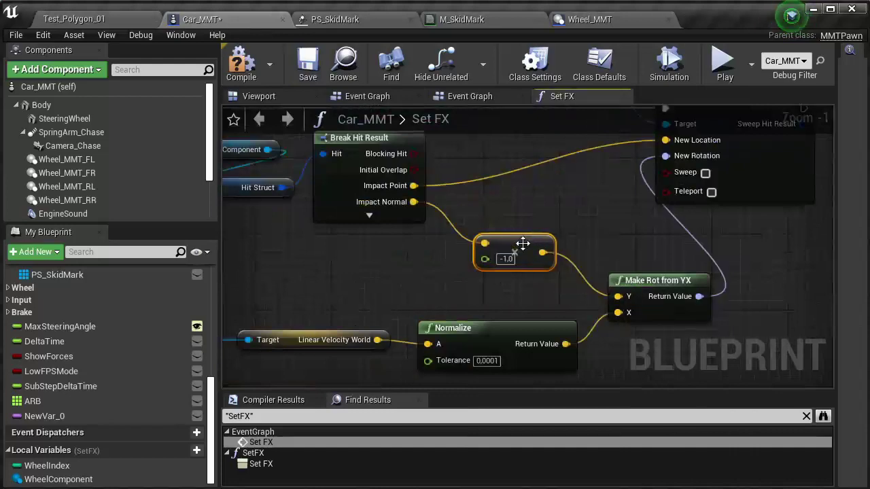
Save the Car_MMT blueprint and all modified assets and the map.
scroll(589, 228, "down", 3)
left_click(306, 65)
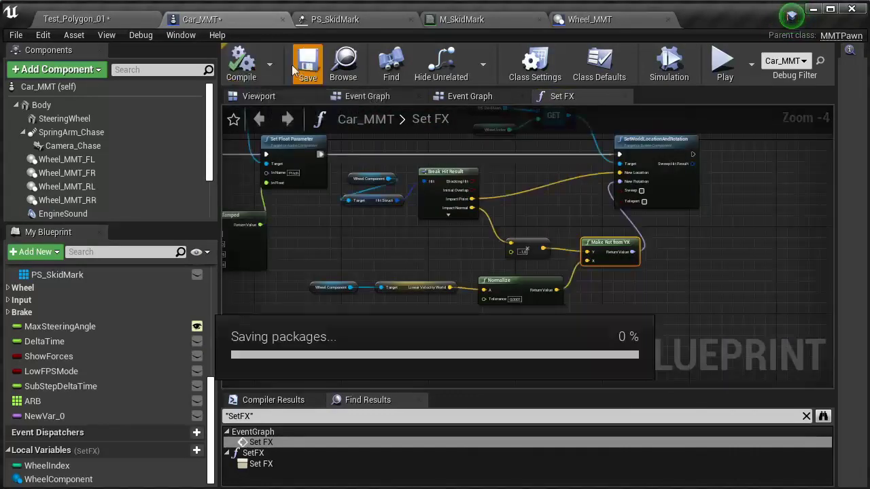
left_click(15, 35)
left_click(82, 58)
Test drive again, turning the car and toggling wireframe on and off, then stop play.
left_click(105, 18)
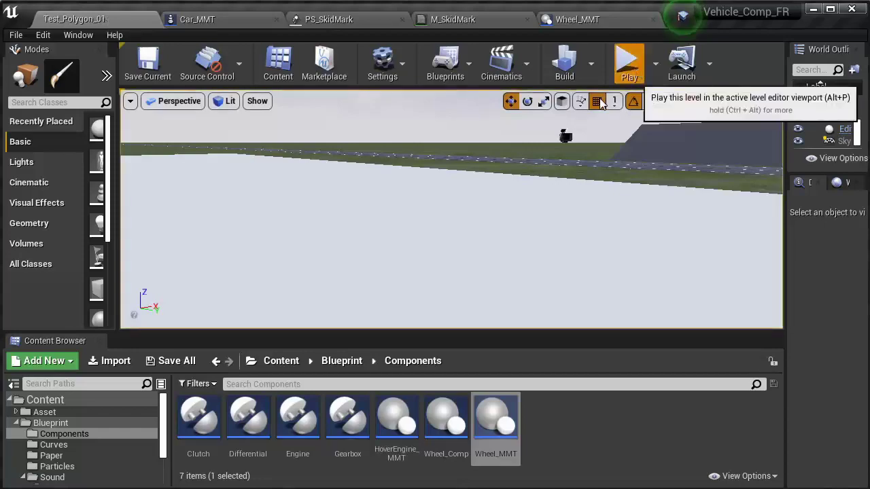
left_click(626, 62)
key("e")
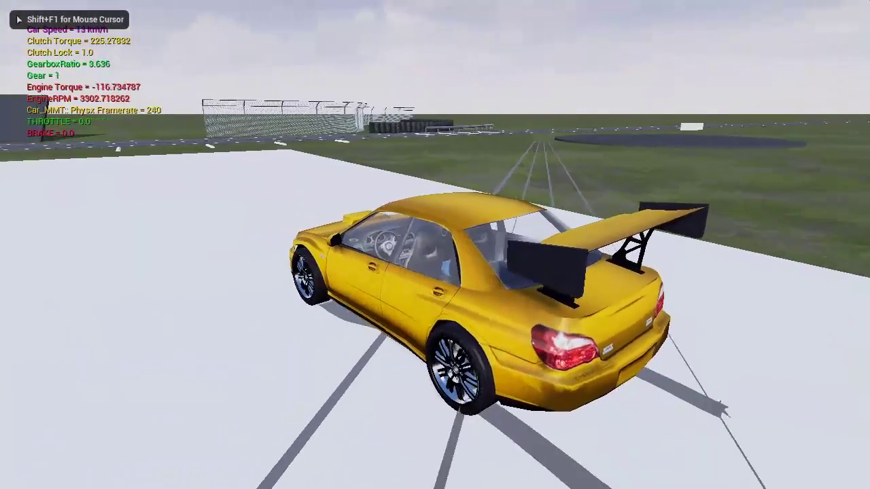
key("w")
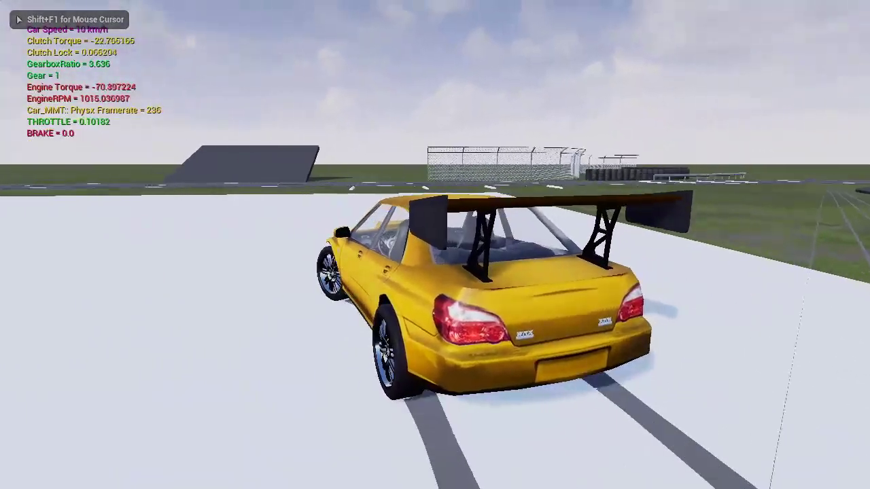
key("F1")
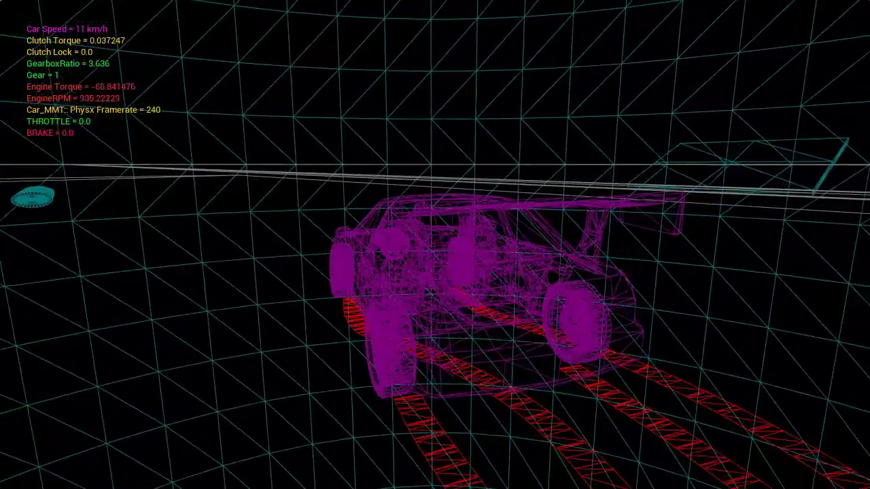
key("F1")
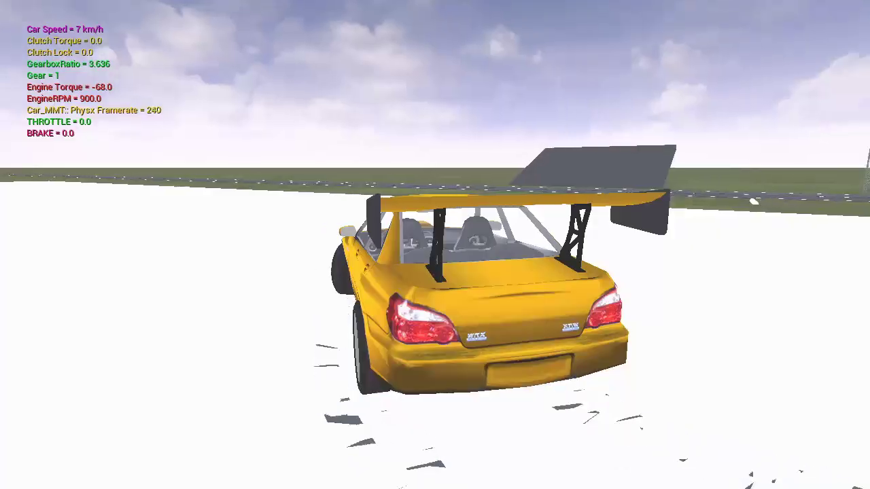
key("c")
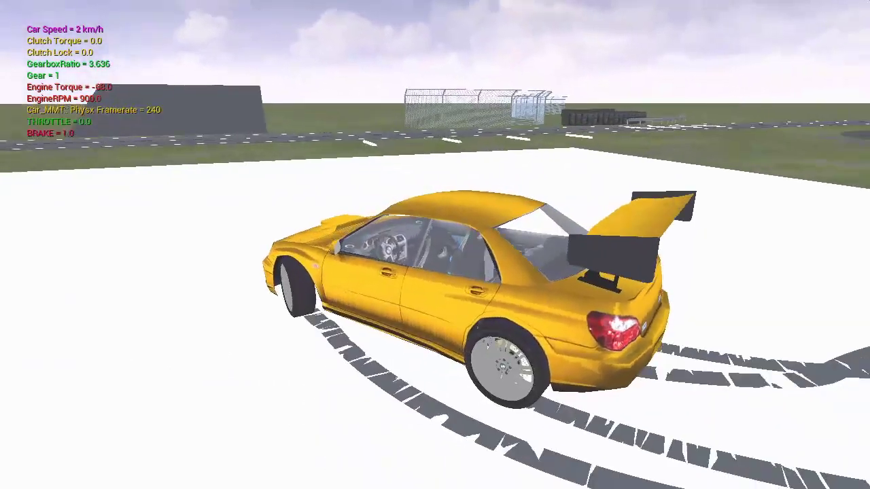
key("shift+F1")
key("Escape")
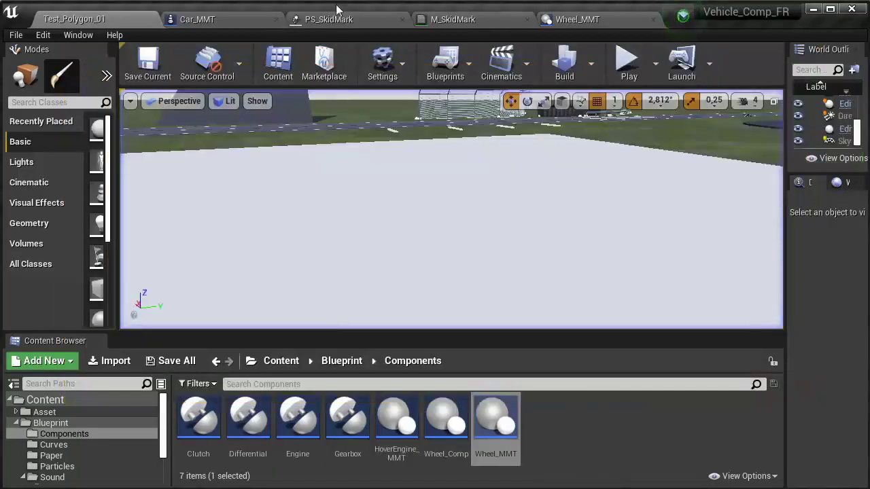
Move the selected nodes down and shift SetWorldLocationAndRotation right to make room.
left_click_drag(612, 243, 593, 303)
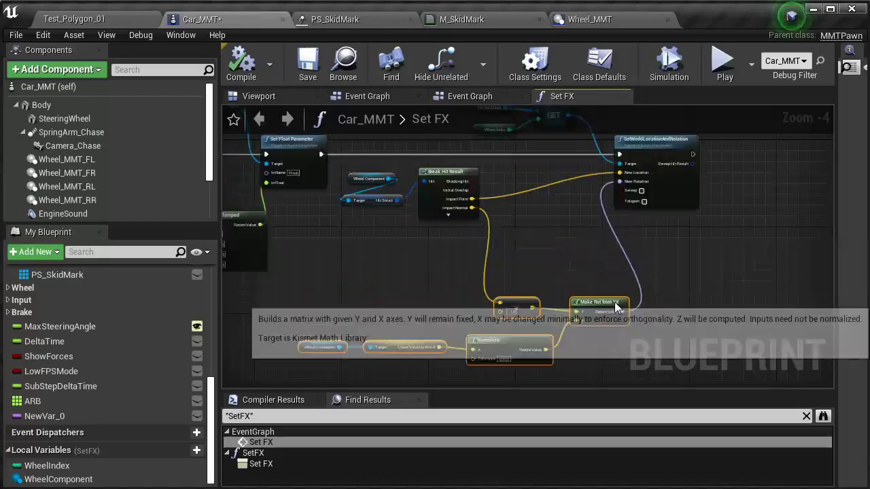
right_click_drag(565, 244, 477, 292)
left_click_drag(567, 188, 626, 188)
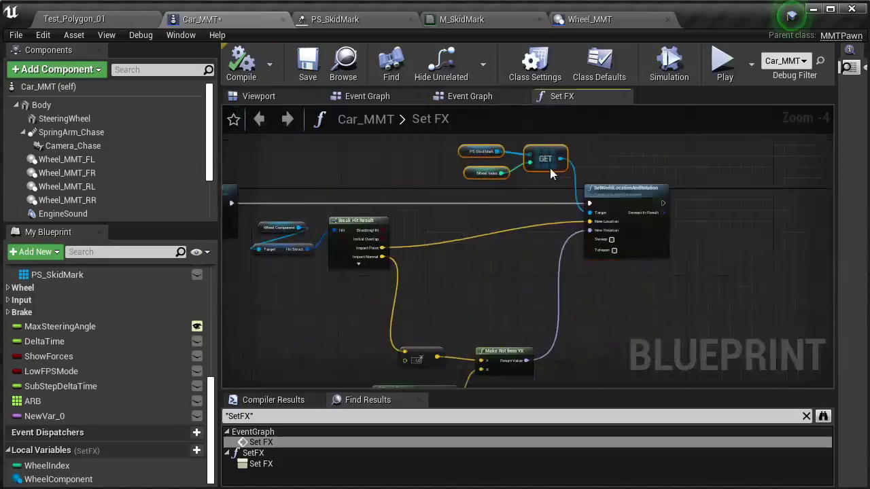
scroll(399, 250, "up", 4)
Add a vector + vector node off Impact Point to raise the location by 0,0,1.0.
left_click_drag(389, 259, 469, 262)
type("+")
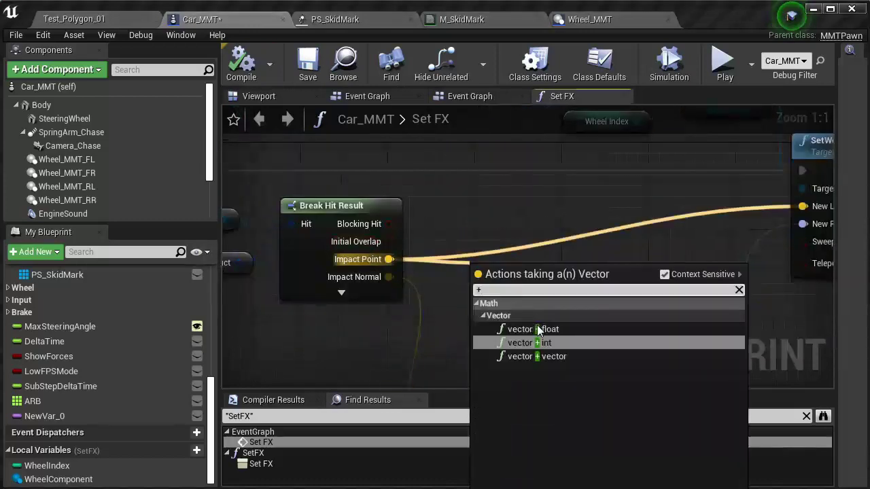
left_click(552, 357)
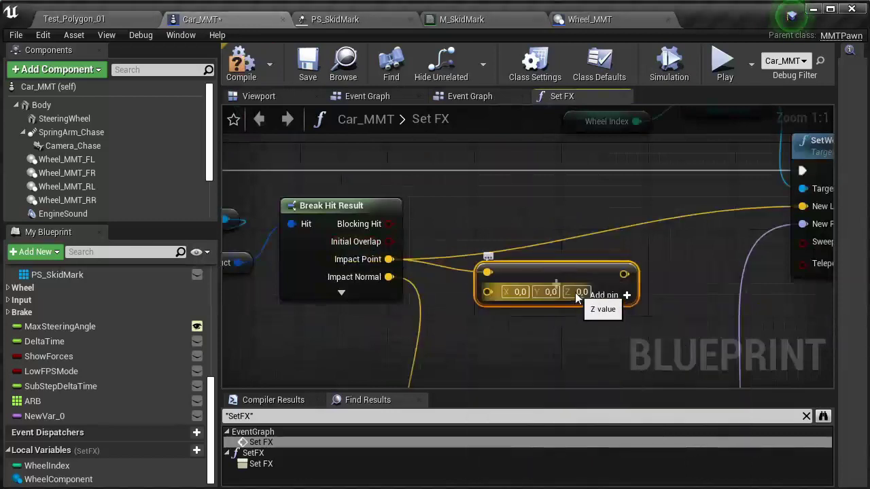
right_click_drag(653, 286, 514, 275)
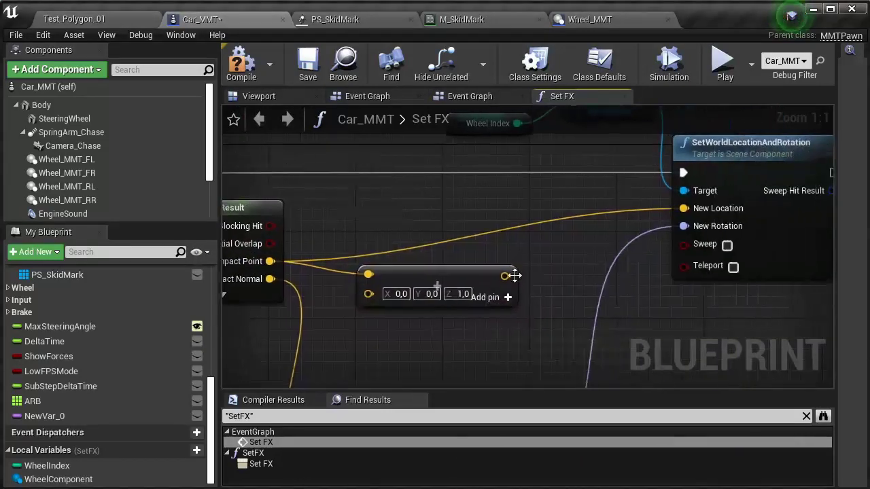
scroll(482, 288, "down", 3)
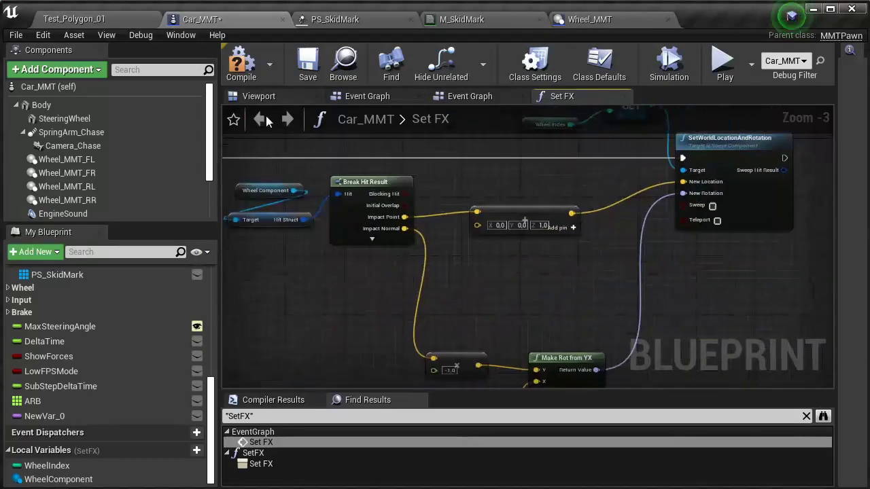
Save all, then play Test_Polygon_01 and drive, braking into a drift.
left_click(15, 35)
left_click(38, 110)
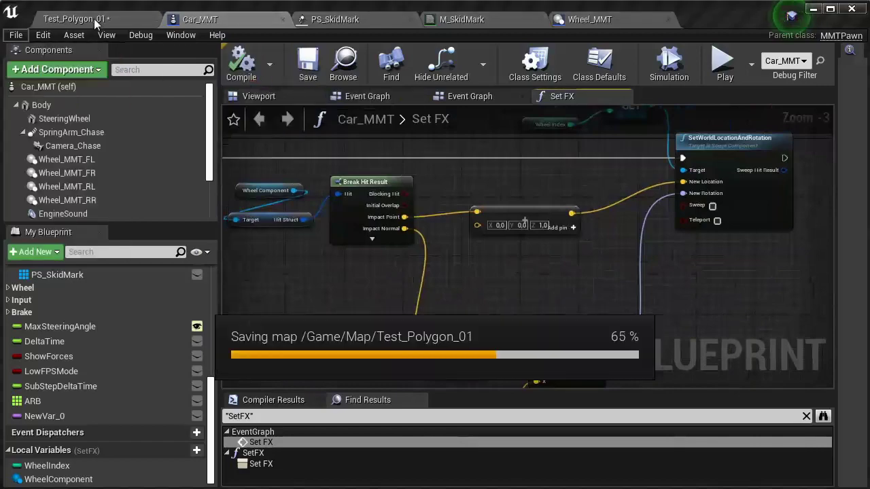
left_click(94, 18)
left_click(628, 62)
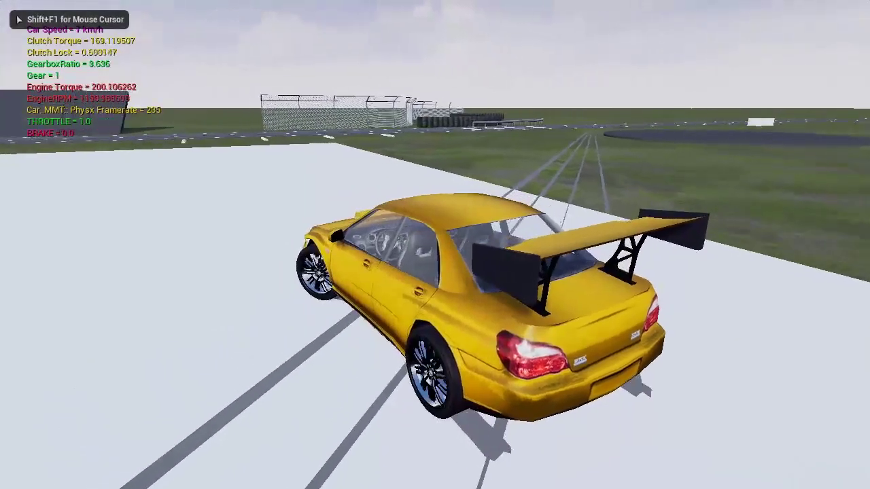
key("w")
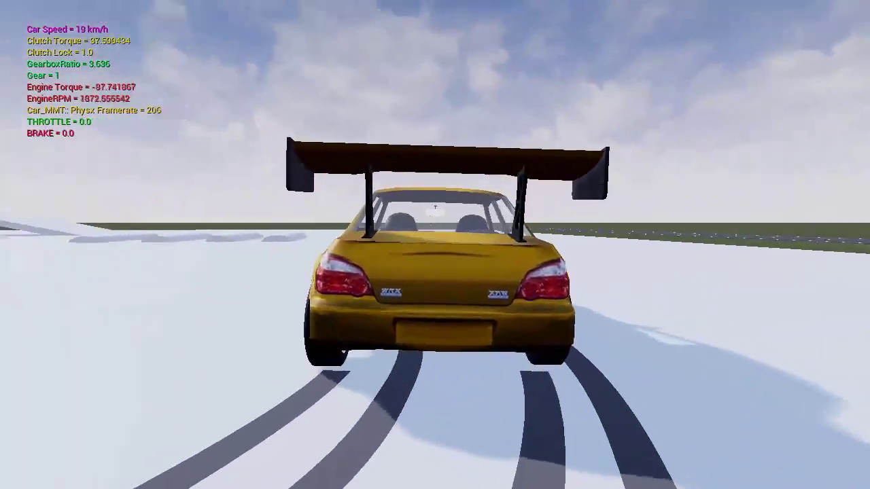
key("a")
key("s")
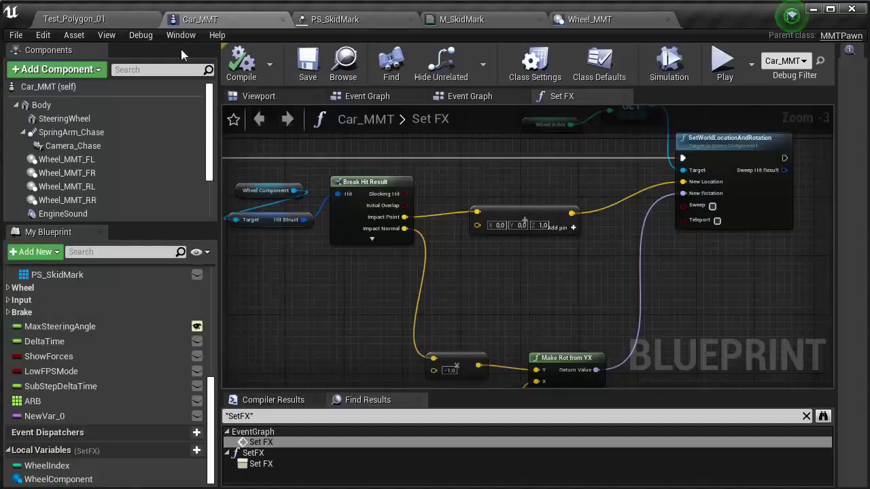
Chain a second vector + vector node after the first addition node.
scroll(507, 216, "up", 3)
left_click_drag(512, 207, 564, 237)
left_click(628, 310)
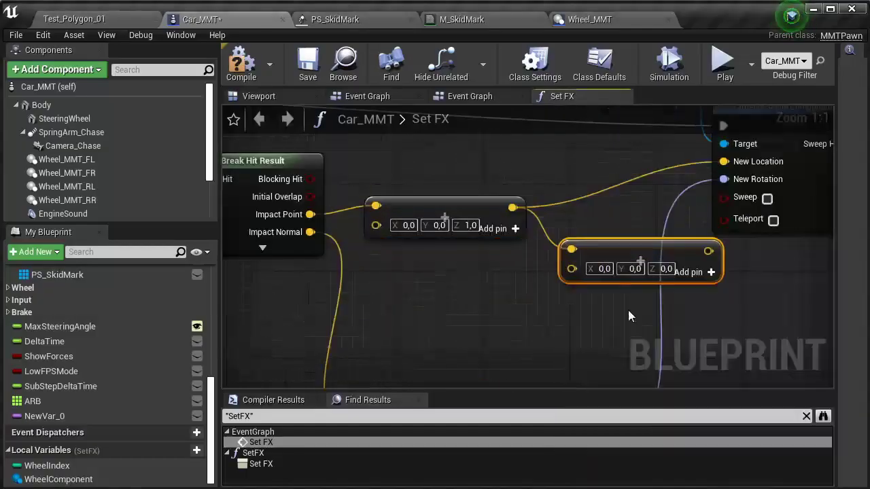
left_click_drag(720, 253, 600, 283)
left_click_drag(534, 287, 515, 242)
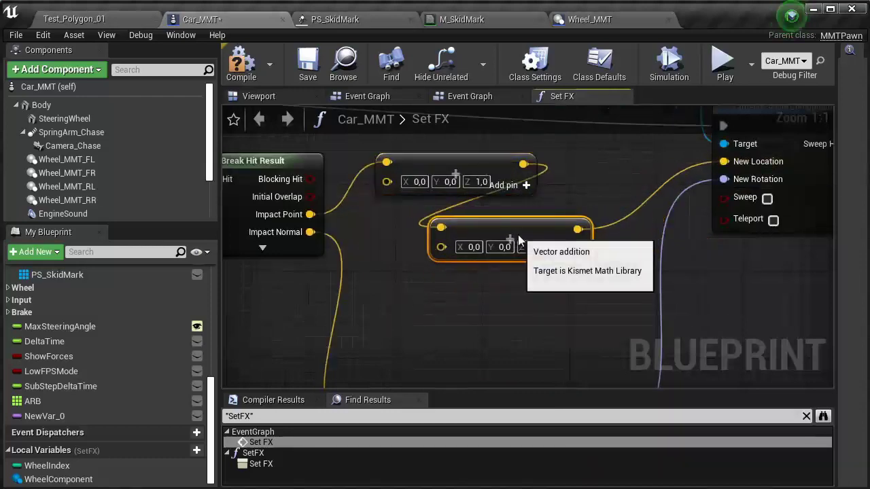
scroll(514, 243, "down", 2)
Add Get Right Vector from Wheel Component and a vector times float multiply node.
left_click(303, 218)
mouse_move(304, 218)
left_mouse_down()
mouse_move(369, 268)
mouse_move(451, 299)
left_mouse_up()
type("get right")
left_click(417, 342)
scroll(402, 258, "up", 2)
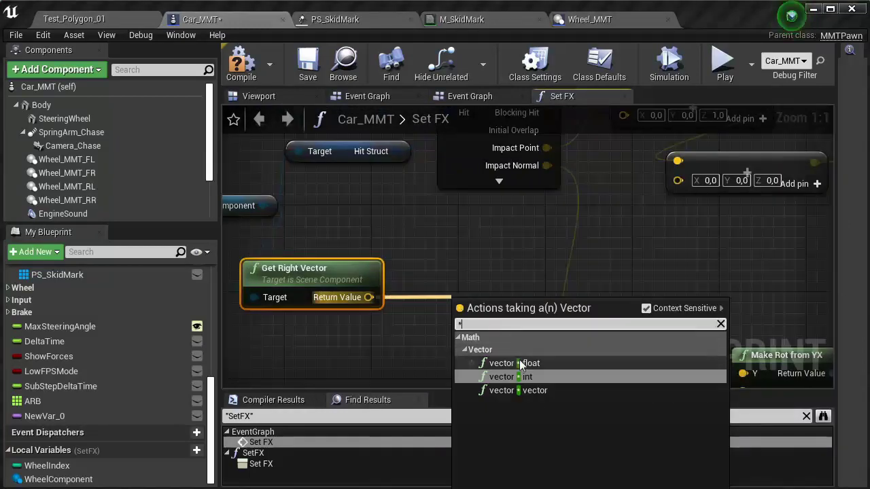
left_click(514, 363)
right_click_drag(344, 357, 438, 277)
Add a Select node and arrange it beside the multiply and Get Right Vector nodes.
right_click(437, 277)
type("select")
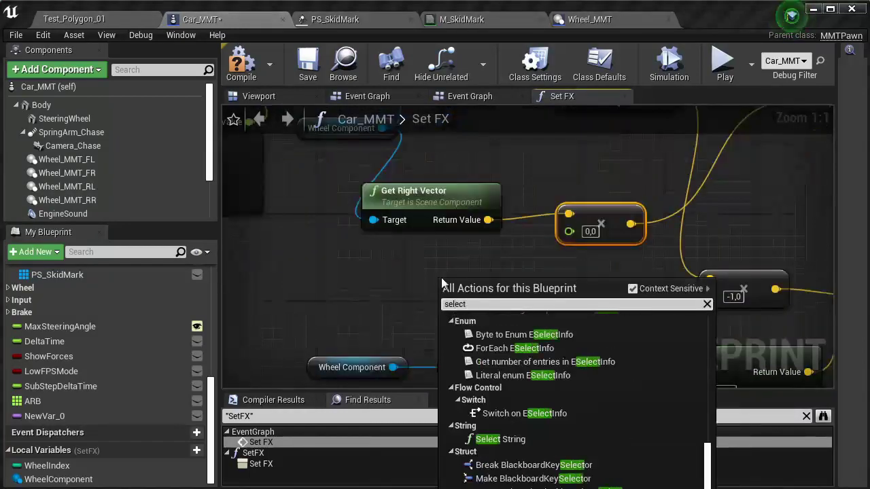
left_click(479, 371)
right_click_drag(401, 218, 421, 305)
left_click_drag(303, 216, 306, 163)
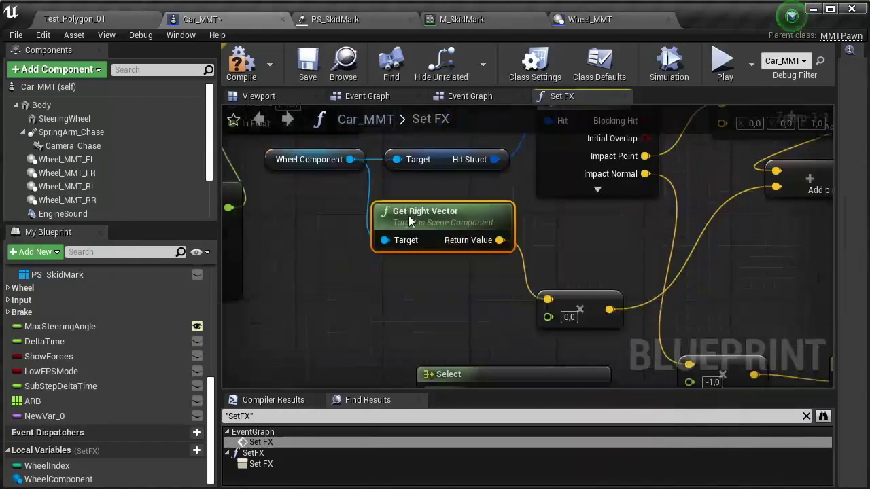
left_click_drag(408, 216, 347, 204)
left_click_drag(577, 307, 527, 243)
right_click_drag(488, 298, 518, 242)
left_click_drag(516, 317, 386, 234)
Give Select four options (-10, 10, -10, 10) and wire its result into the multiply.
left_click(501, 278)
left_click(502, 278)
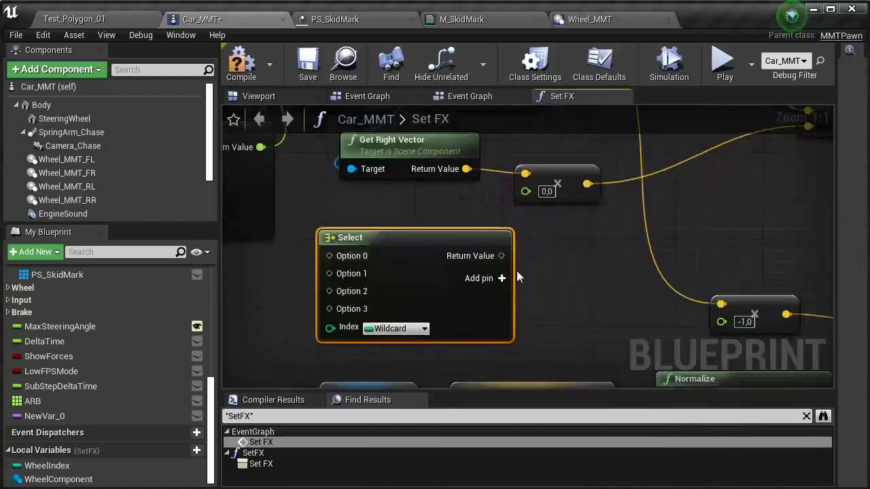
left_click_drag(527, 193, 529, 194)
right_click_drag(644, 238, 497, 294)
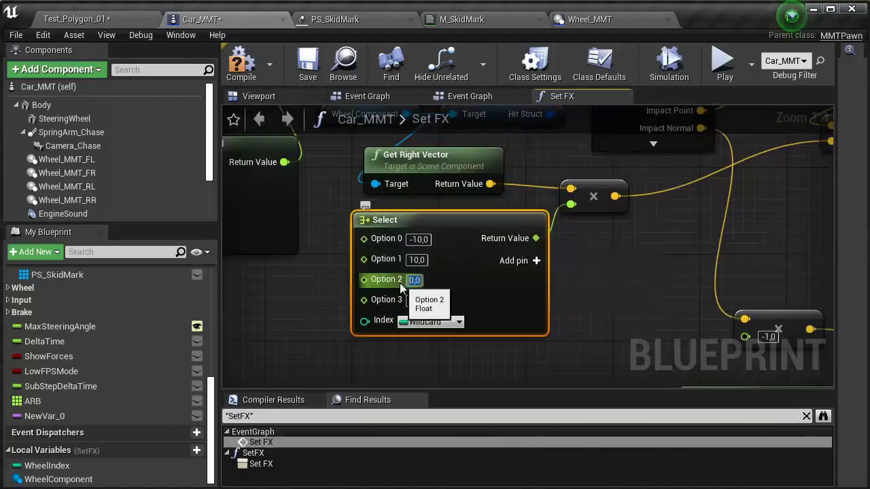
scroll(304, 309, "down", 3)
Connect a WheelIndex getter to the Select node's Index.
left_click_drag(47, 466, 408, 360)
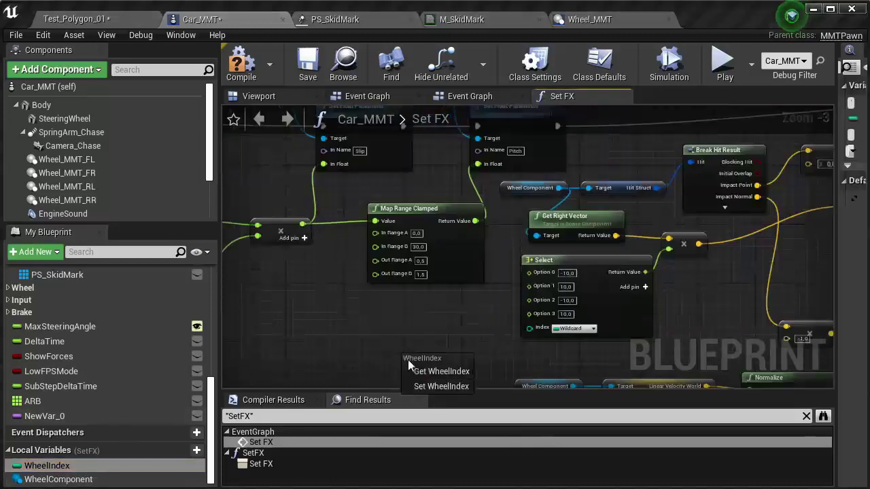
left_click(434, 367)
scroll(434, 360, "up", 3)
left_click_drag(462, 353, 602, 311)
scroll(506, 338, "down", 3)
scroll(506, 338, "down", 1)
Save the Car_MMT blueprint and start playing Test_Polygon_01.
left_click(308, 65)
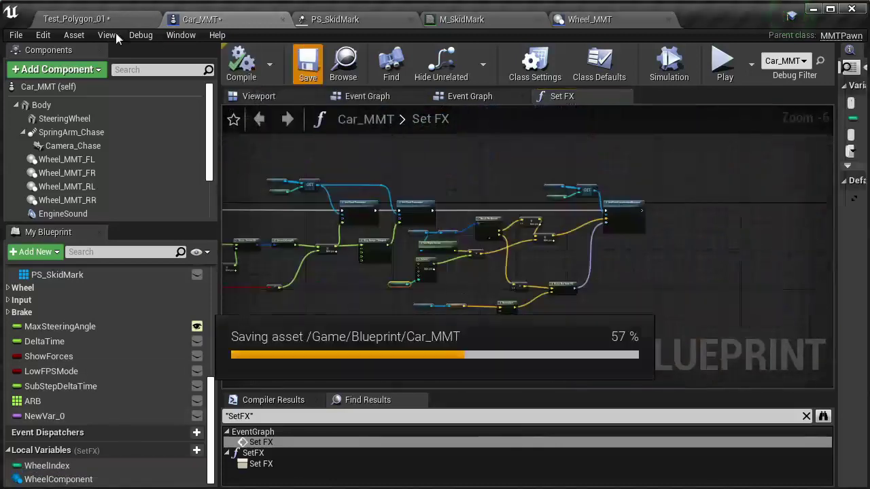
left_click(16, 35)
left_click(31, 111)
left_click(118, 21)
left_click(628, 61)
Accelerate and steer left, toggling wireframe on and off to check the double skid marks.
key("F11")
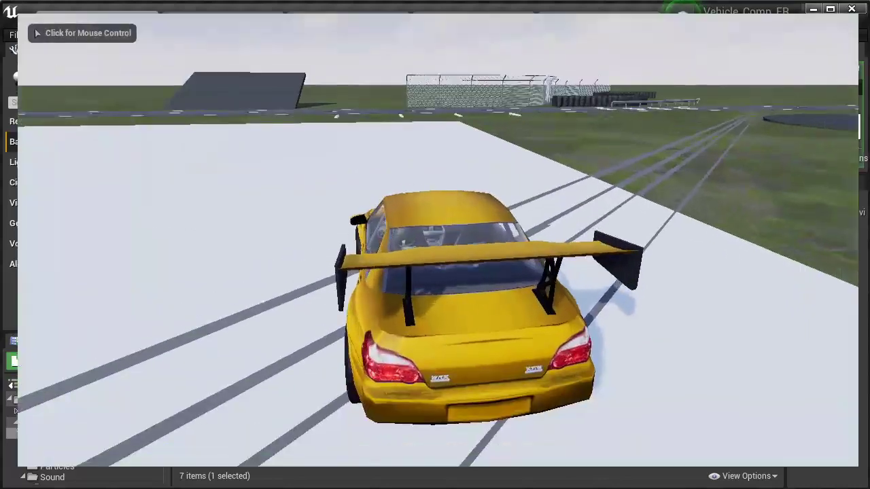
left_click(525, 129)
key("w")
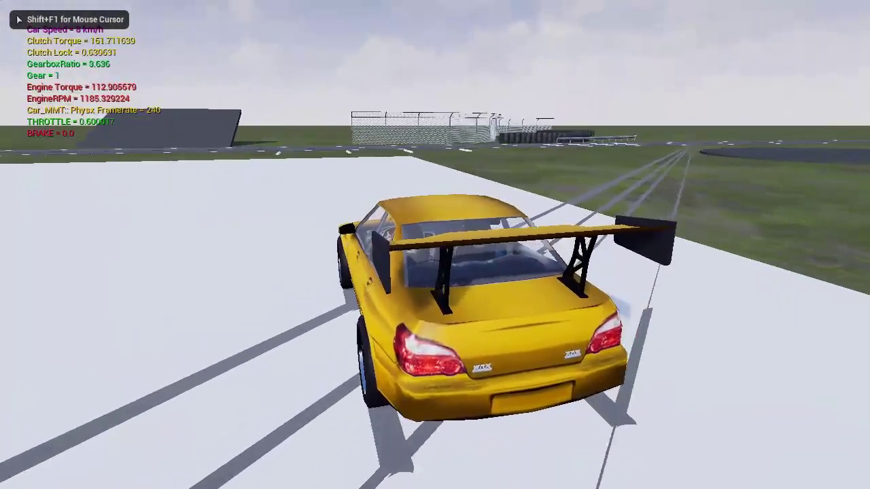
key("w")
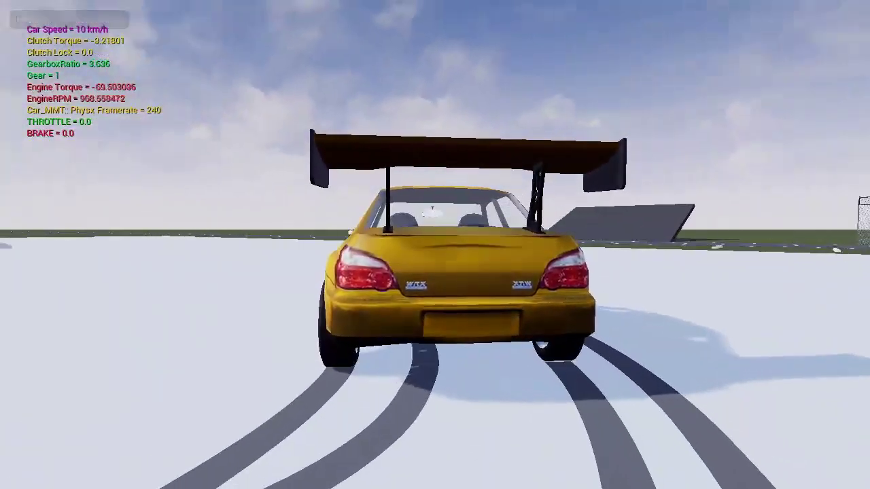
key("a")
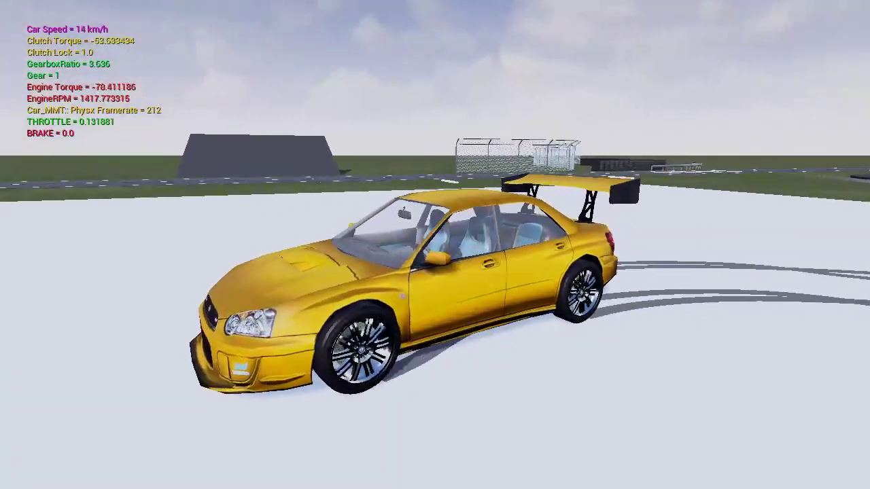
key("F1")
key("w")
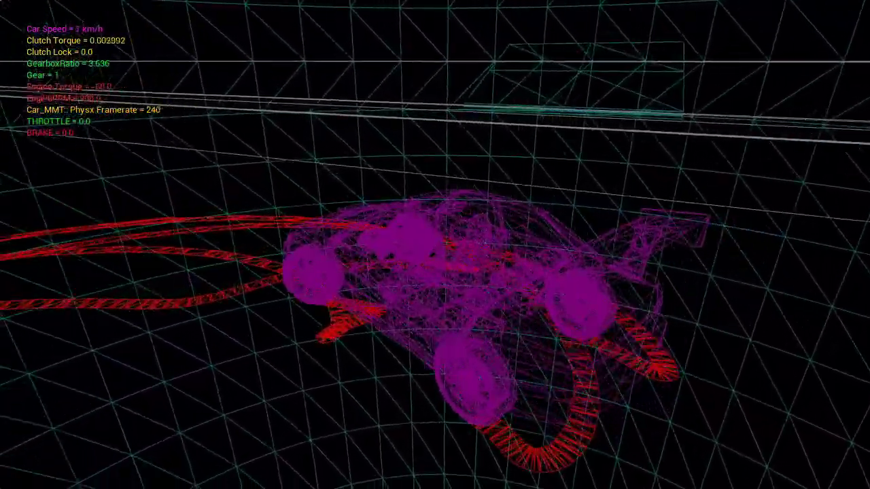
key("F1")
key("w")
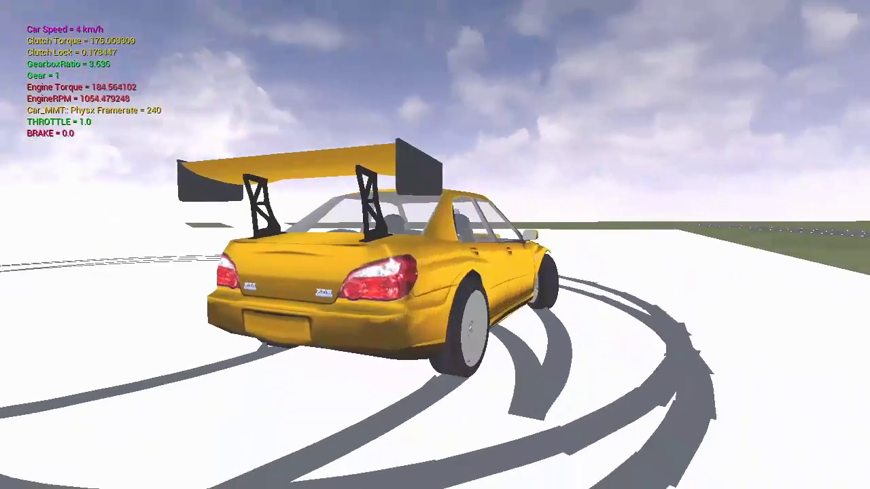
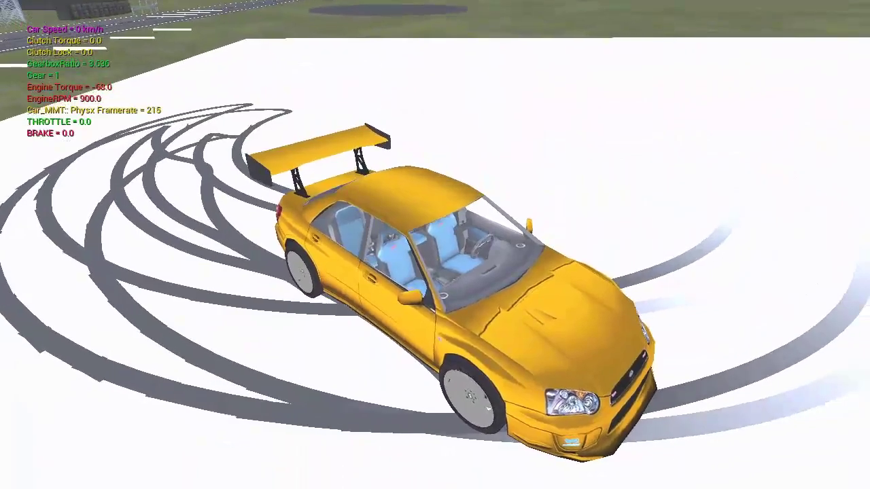
Stop play, enable Tangent Diff Interp on PS_SkidMark's Ribbon Data, and save all assets.
key("Escape")
left_click(328, 20)
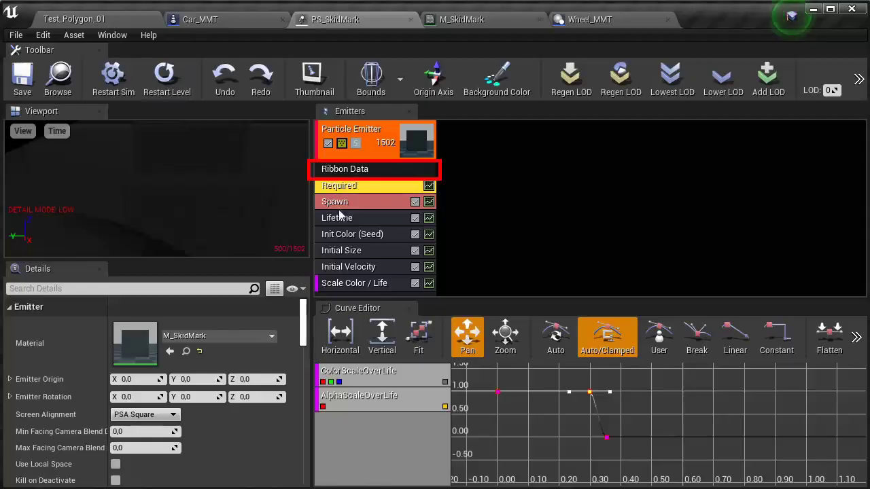
left_click(347, 174)
scroll(127, 439, "down", 3)
scroll(127, 439, "down", 3)
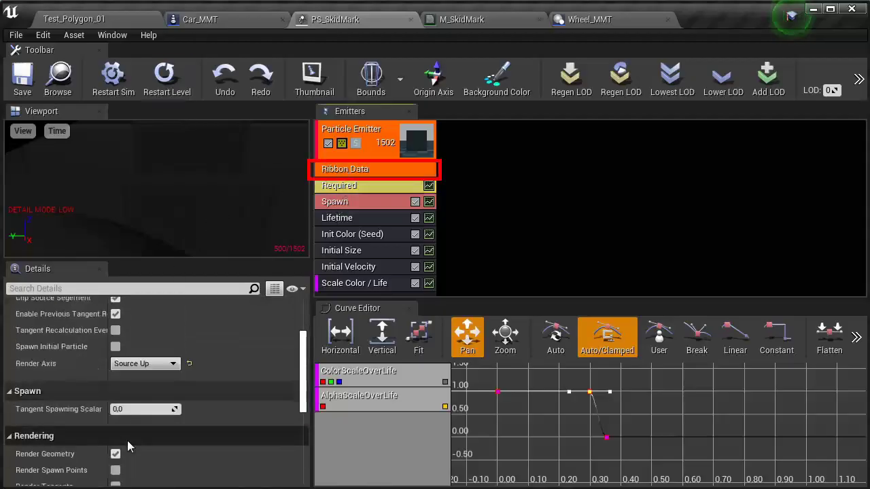
scroll(127, 440, "down", 2)
scroll(134, 428, "down", 3)
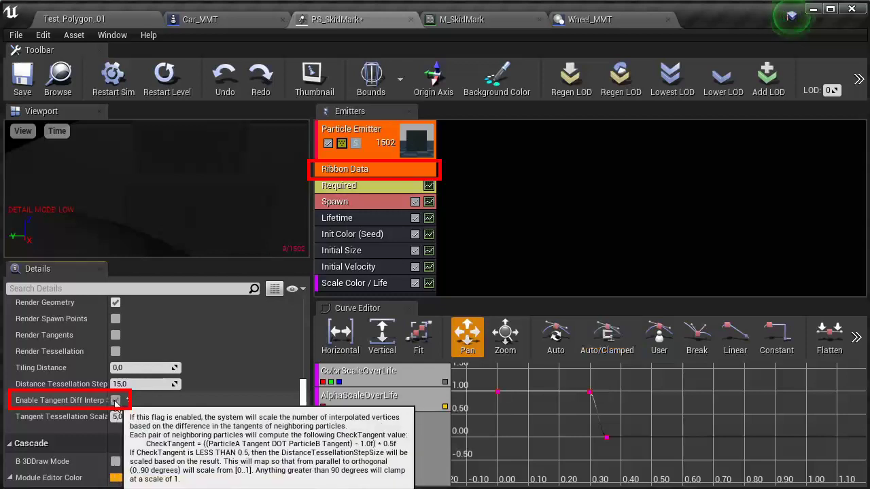
left_click(116, 400)
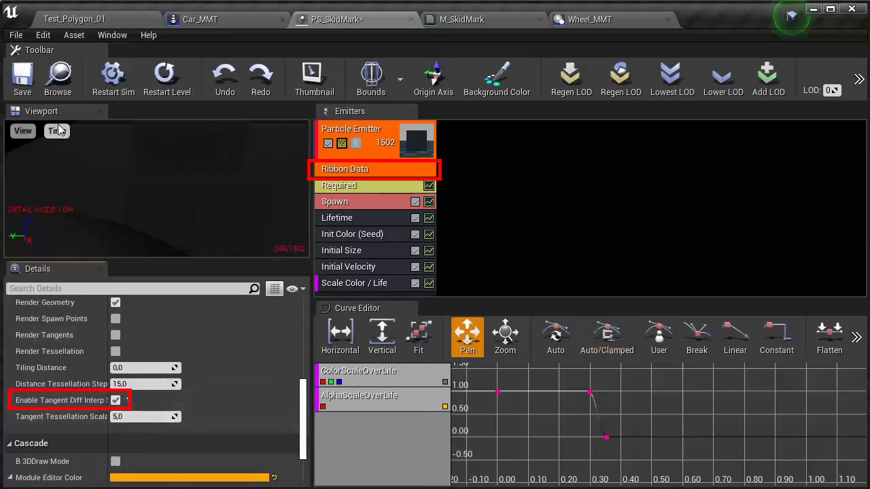
left_click(16, 34)
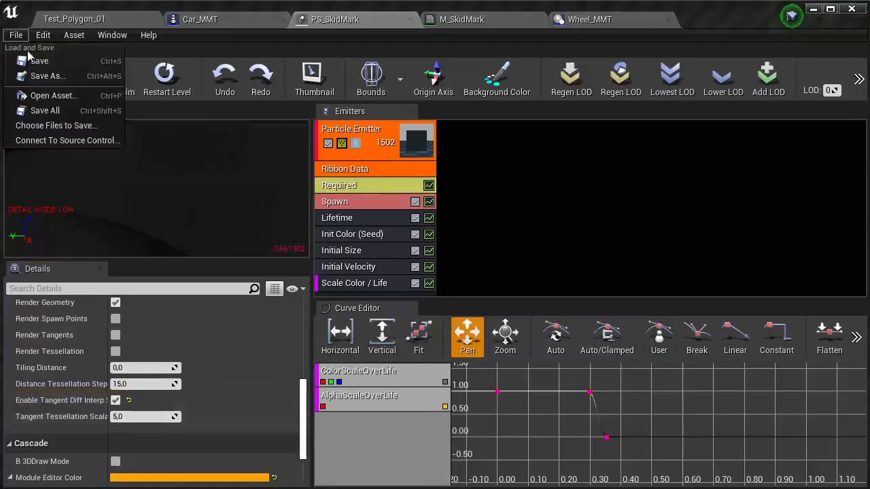
left_click(53, 112)
Play Test_Polygon_01 full-screen and drift the car to lay skid marks.
left_click(105, 25)
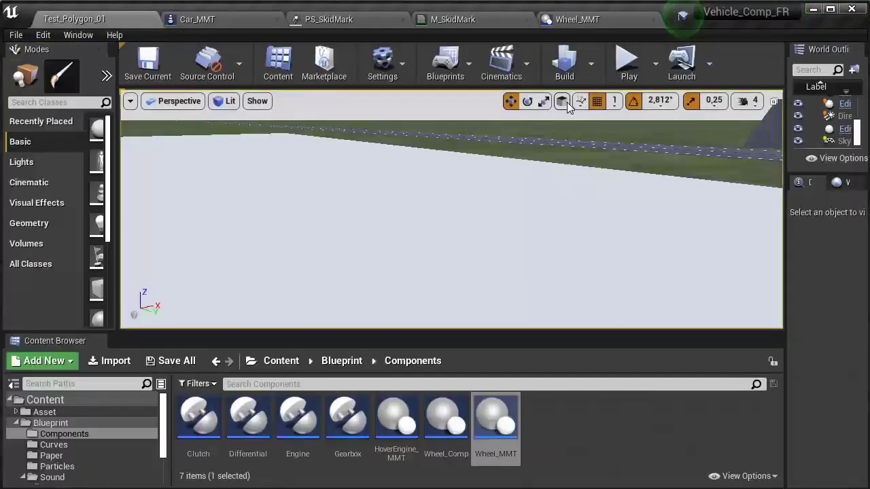
left_click(626, 68)
key("F11")
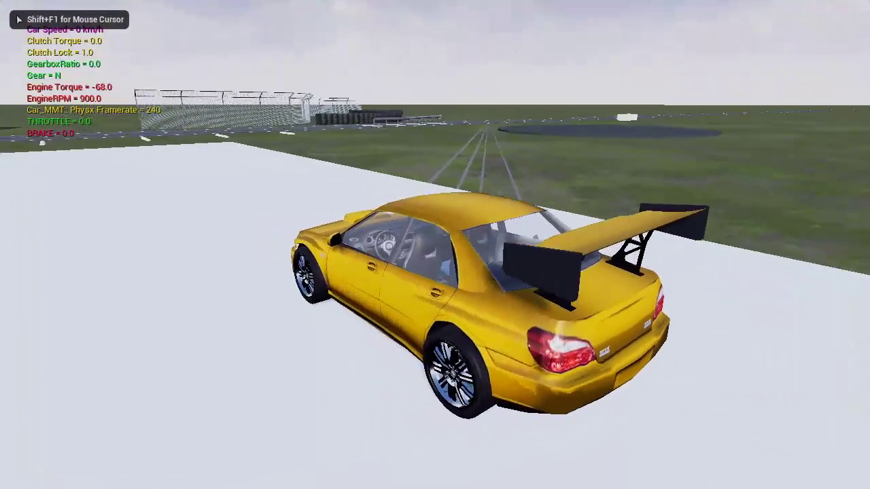
key("w")
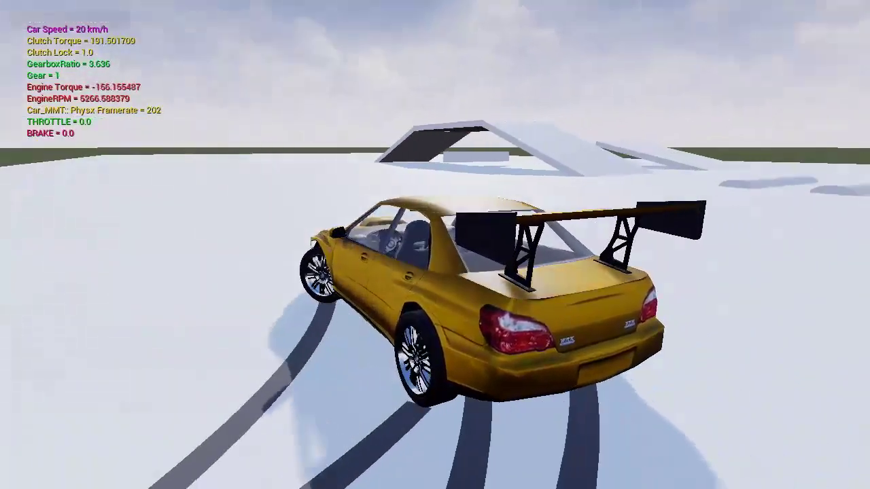
key("w")
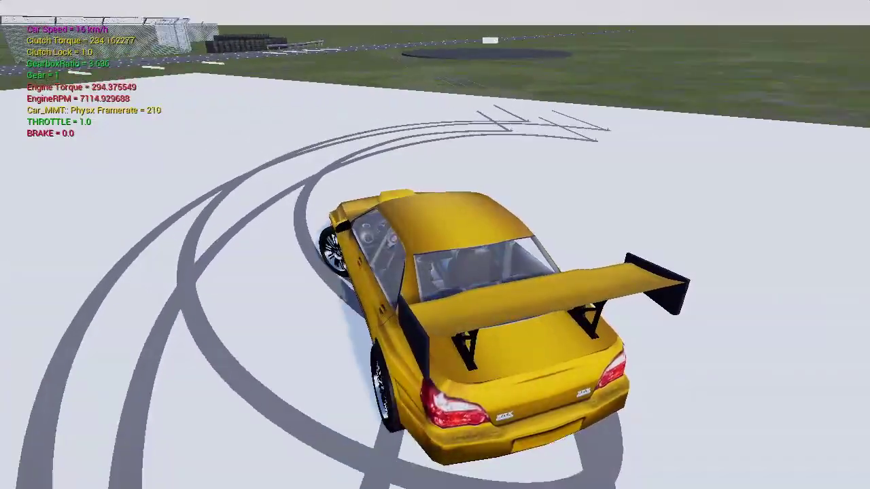
key("w")
Toggle the wireframe debug view on and off, brake, and search the material graph for 'pixe'.
key("p")
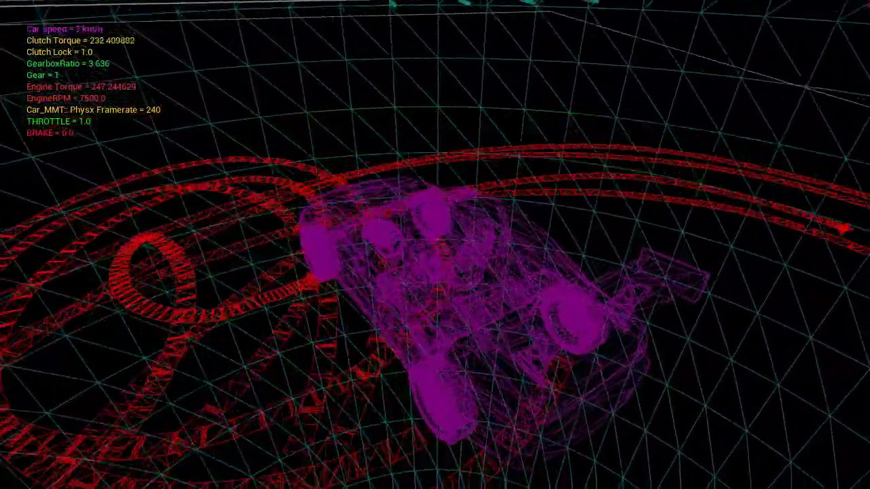
key("p")
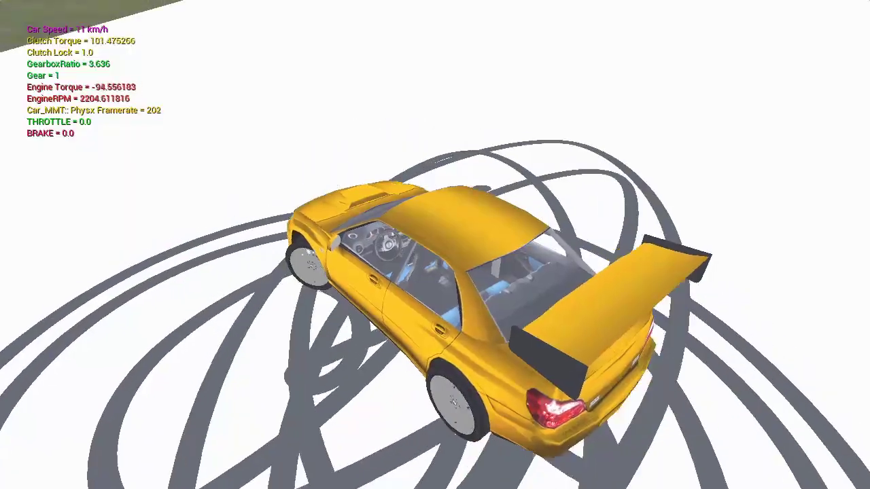
key("s")
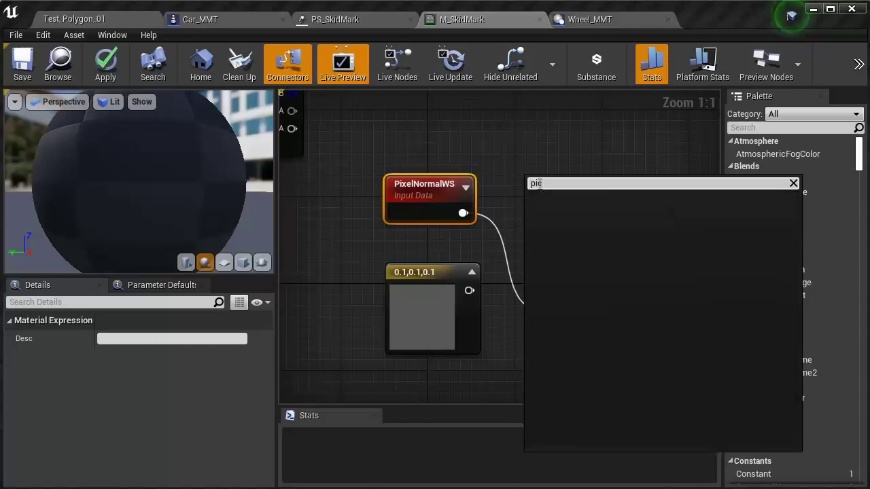
type("xeln")
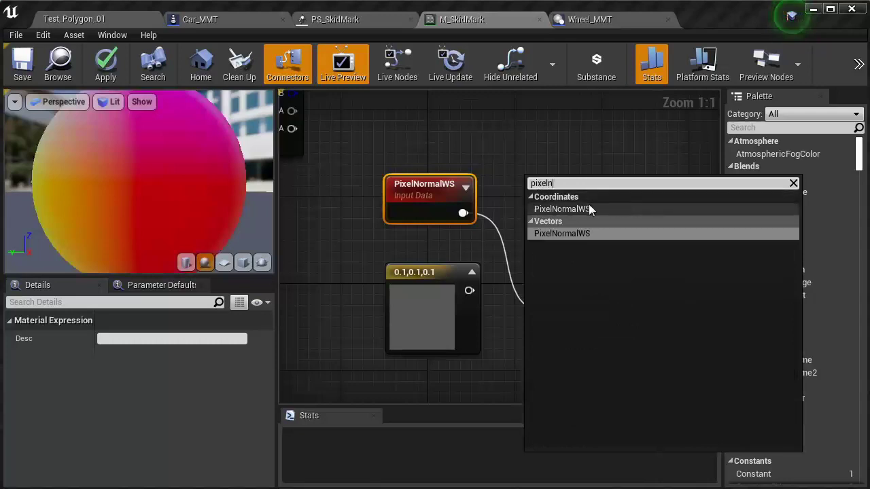
Place a PixelNormalWS node, wire it into M_SkidMark's Base Color, and save the material.
left_click(589, 209)
key("ctrl+z")
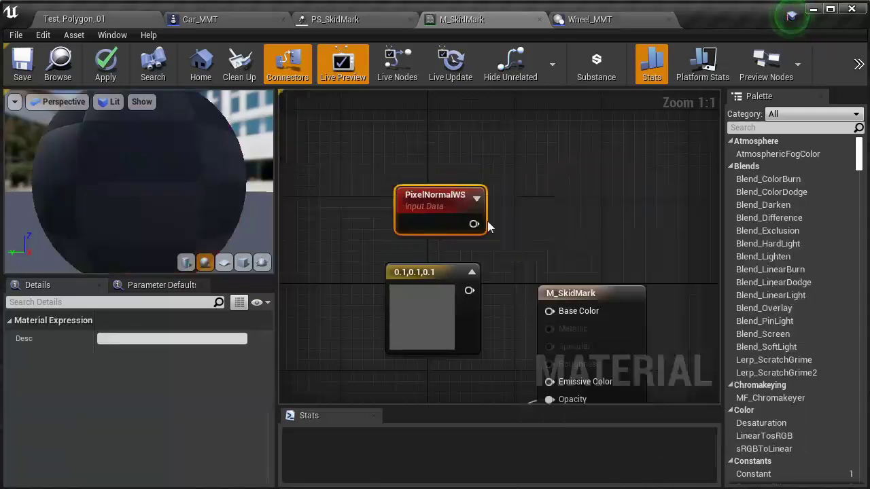
left_click_drag(536, 313, 549, 311)
right_click_drag(592, 273, 558, 145)
scroll(503, 238, "down", 4)
left_click(372, 208)
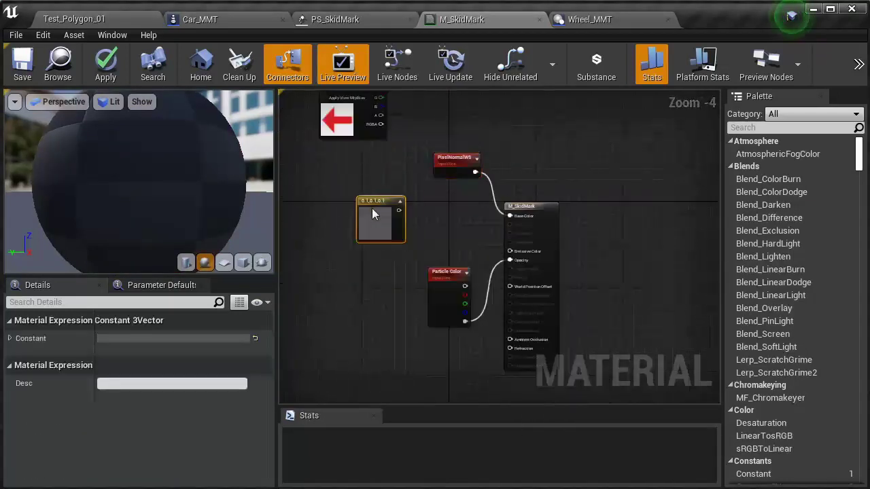
left_click(443, 198)
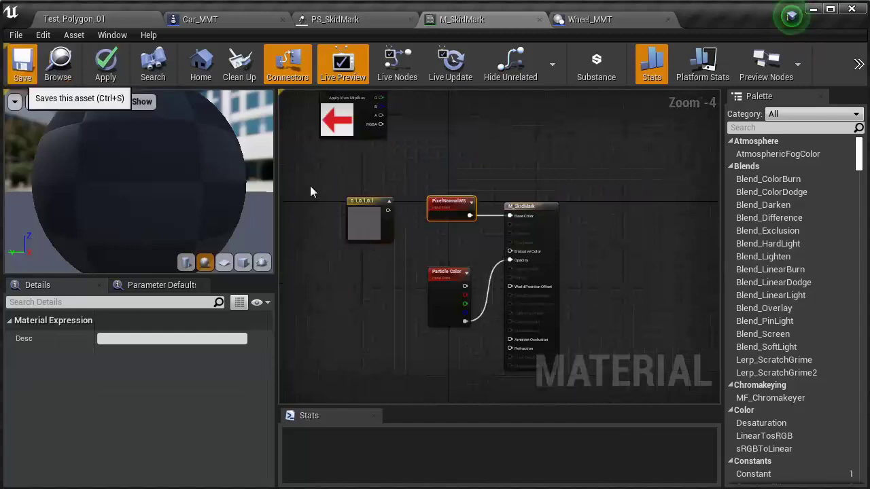
key("ctrl+s")
left_click(73, 19)
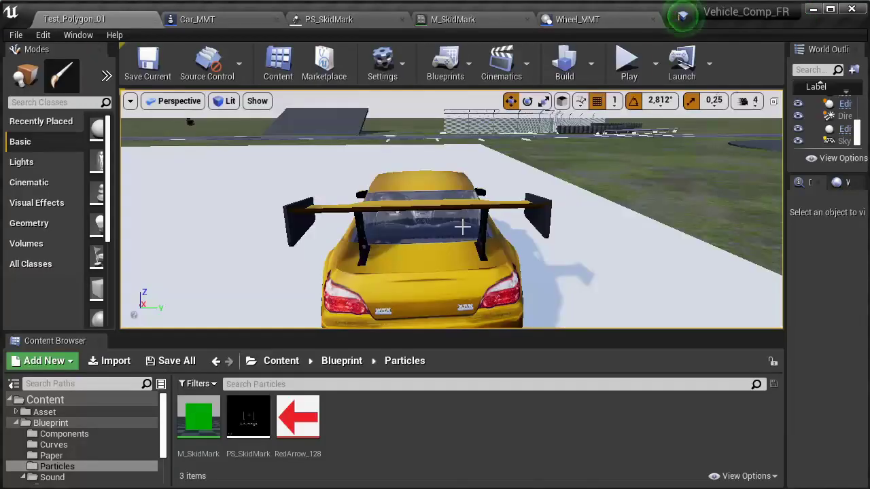
key("alt+p")
key("F11")
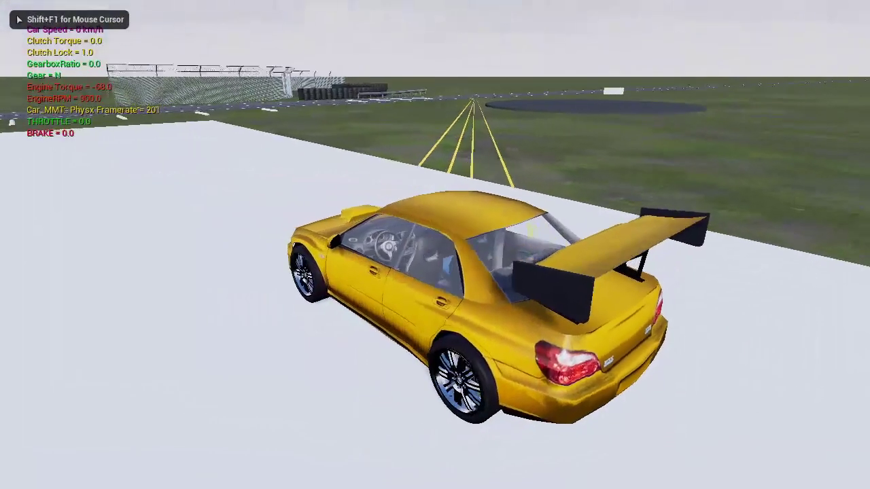
key("w")
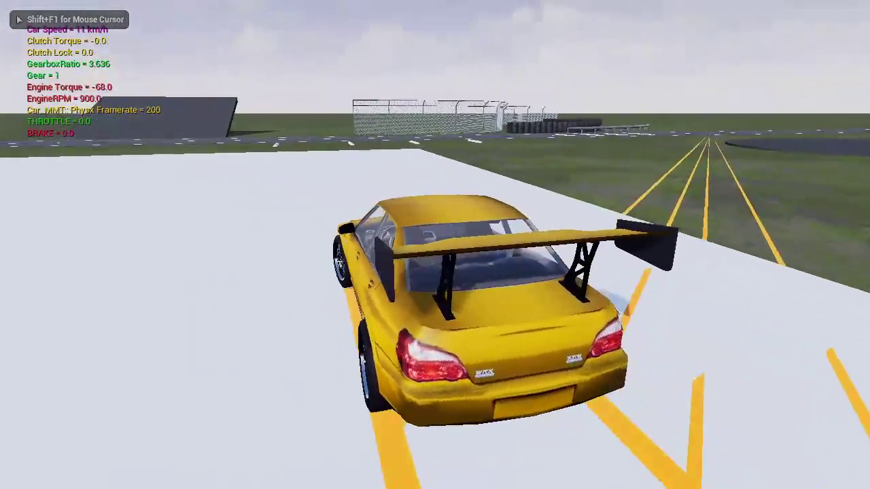
key("d")
key("w")
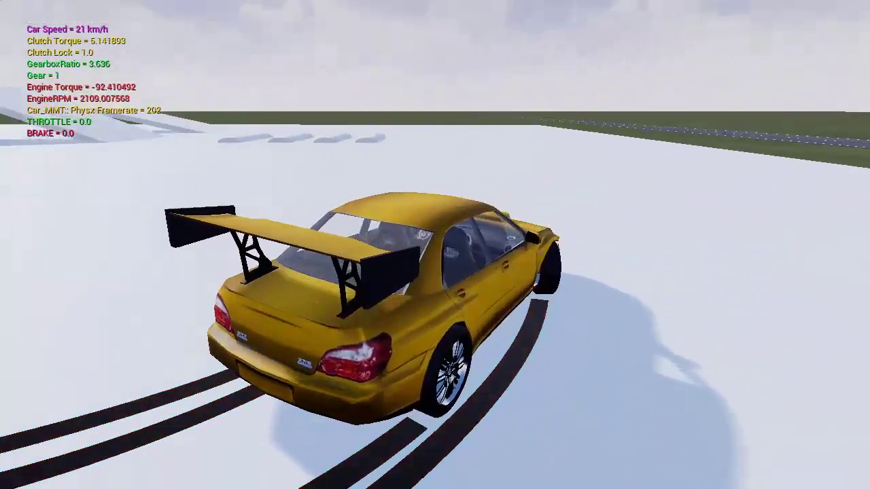
key("w")
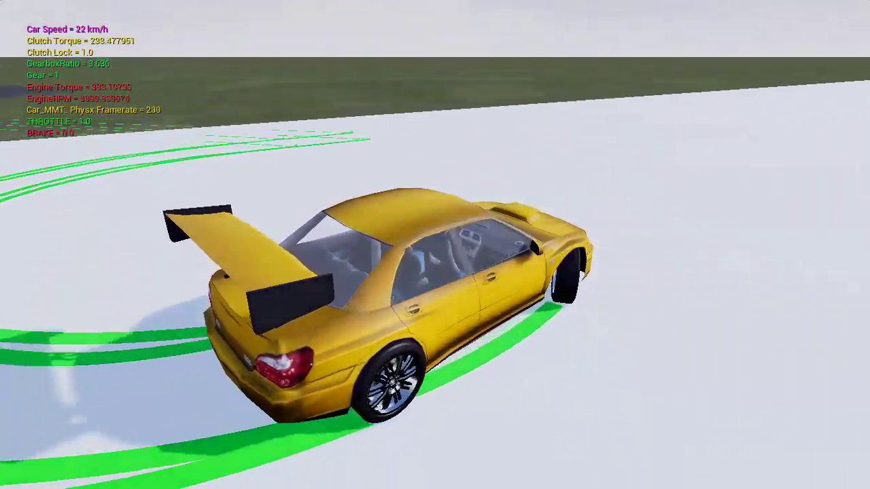
key("w")
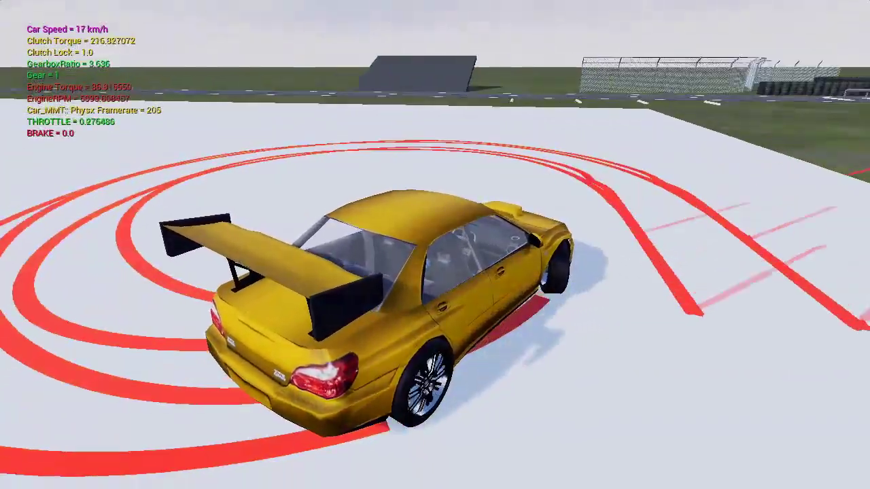
key("w")
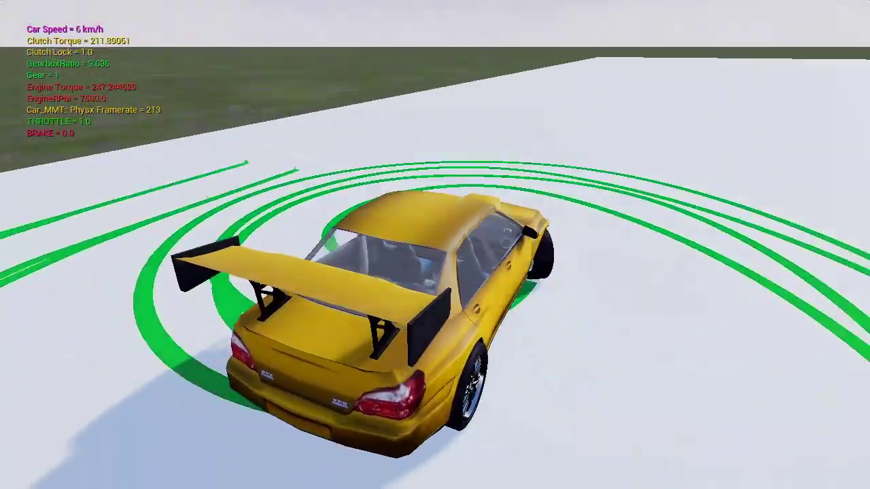
key("s")
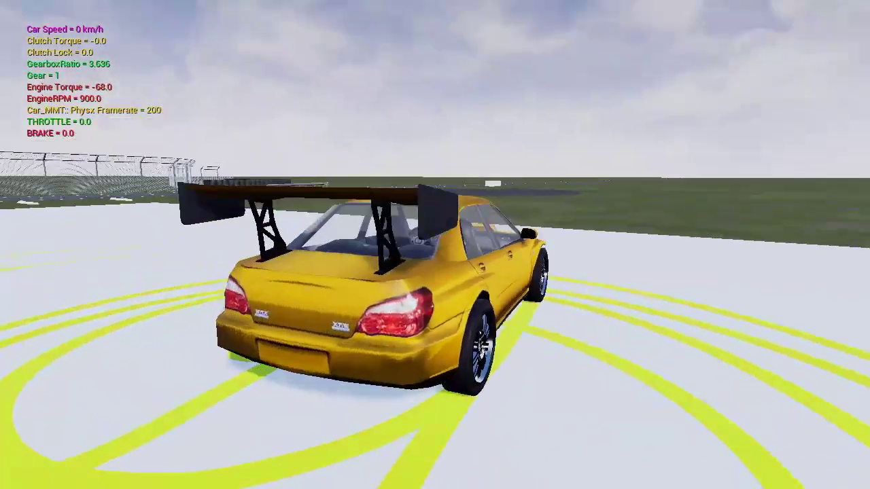
key("shift+F1")
key("F11")
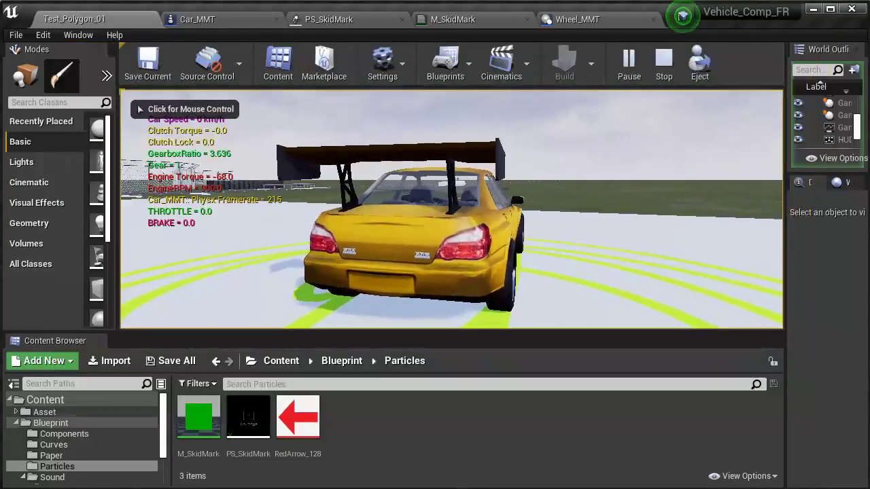
key("Escape")
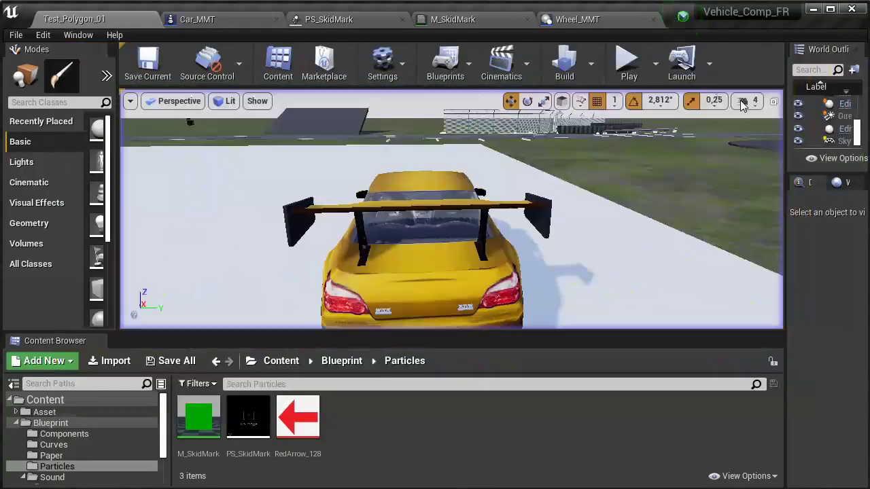
Add a Lock Axis module to the PS_SkidMark emitter and lock it to -Z.
left_click(325, 20)
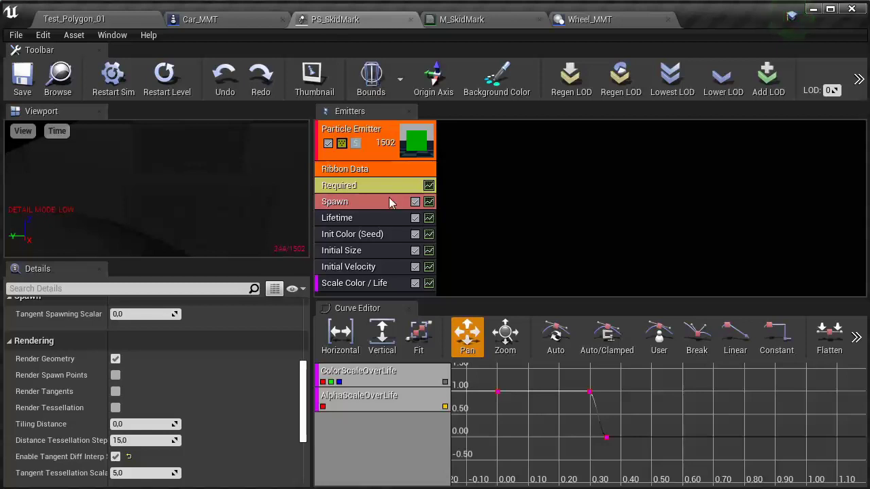
left_click_drag(394, 300, 394, 410)
right_click(353, 317)
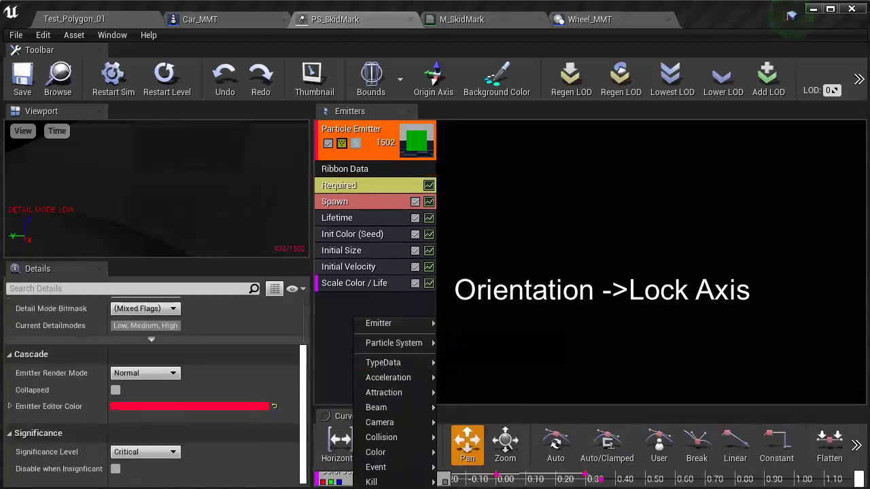
left_click(475, 468)
left_click(347, 301)
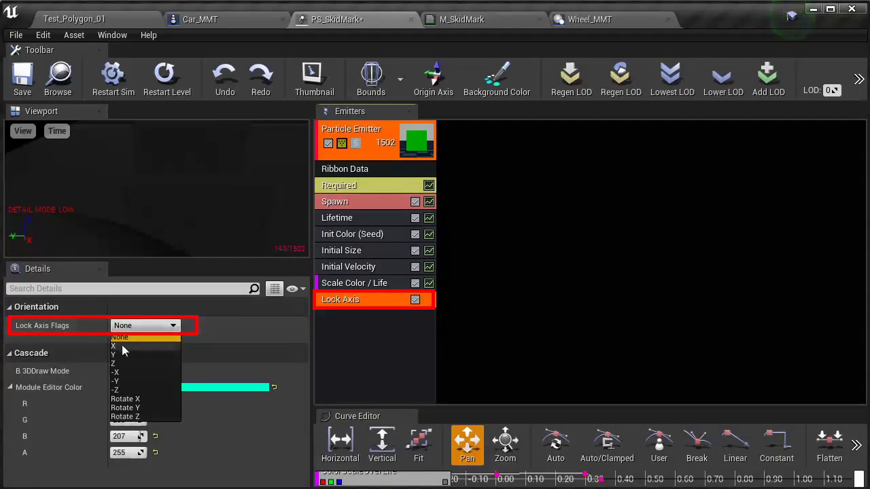
left_click(115, 364)
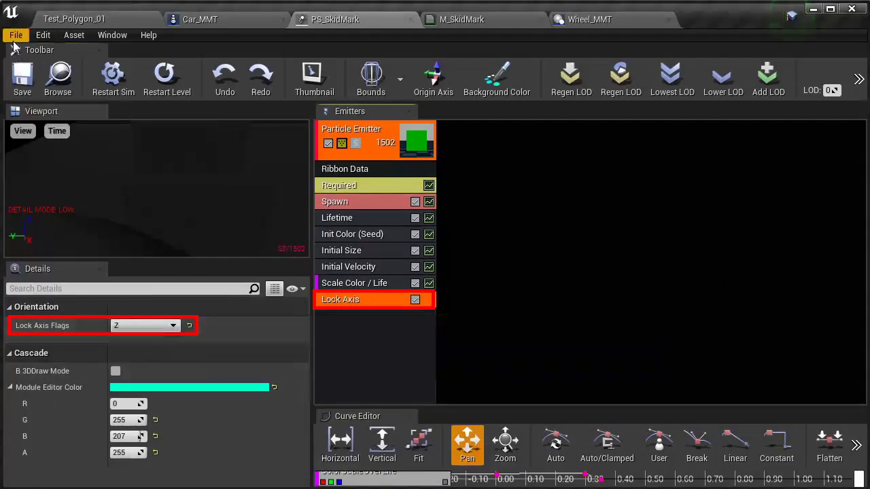
Save all assets and briefly test the level in play mode.
left_click(15, 36)
left_click(44, 111)
left_click(74, 19)
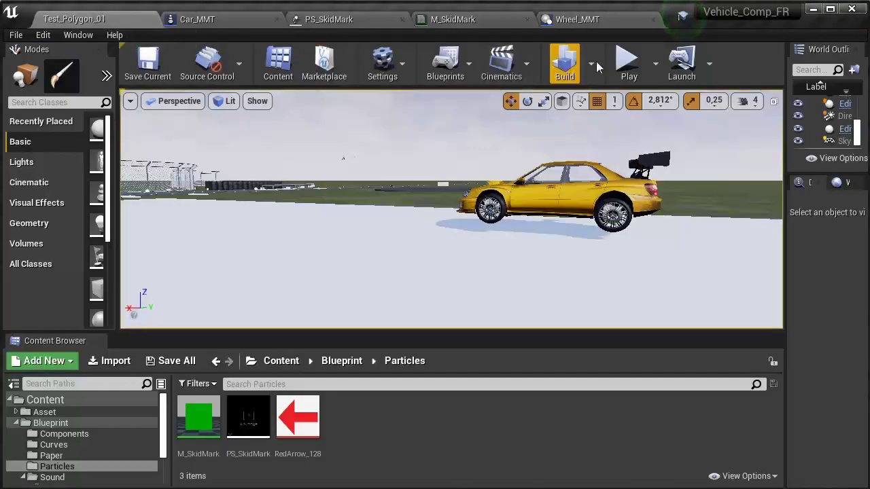
key("alt+p")
key("F11")
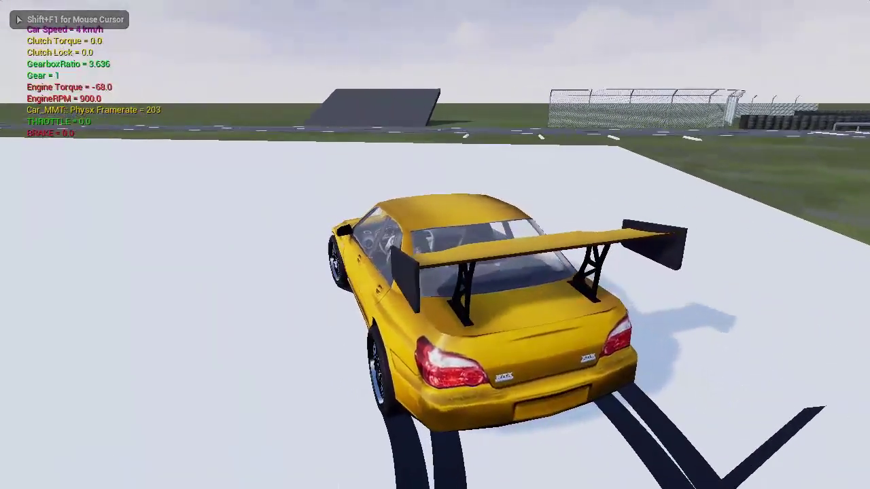
key("Escape")
Revisit the ribbon's lock axis choices, save, and start play again in Test_Polygon_01.
left_click(333, 20)
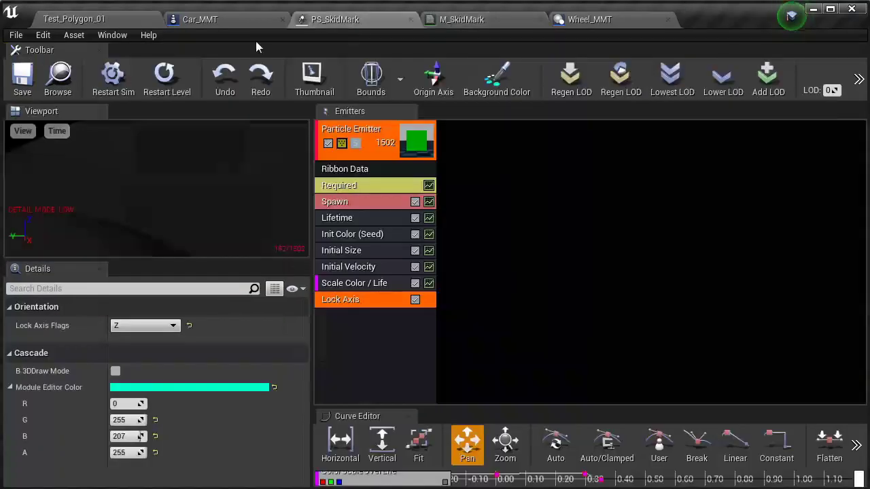
left_click(163, 325)
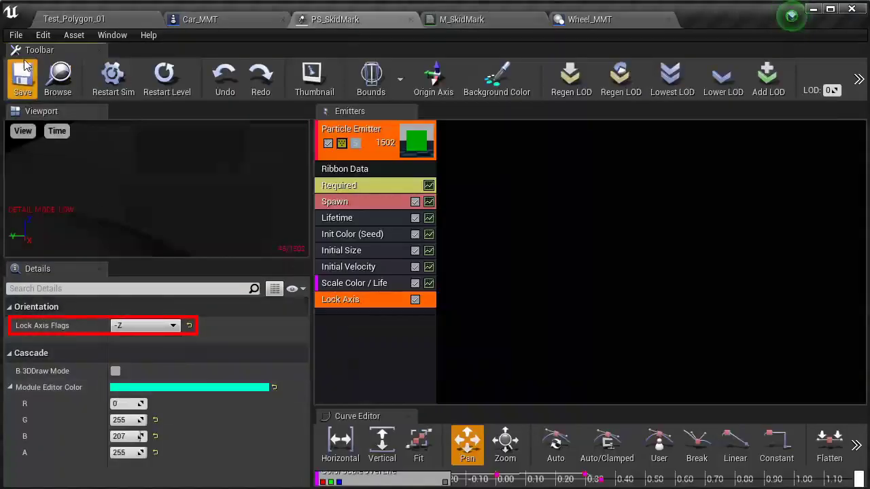
left_click(15, 34)
left_click(39, 110)
left_click(73, 19)
left_click(625, 59)
Drift the car in circles to lay blue ring-shaped skid marks, then brake to a stop.
key("F11")
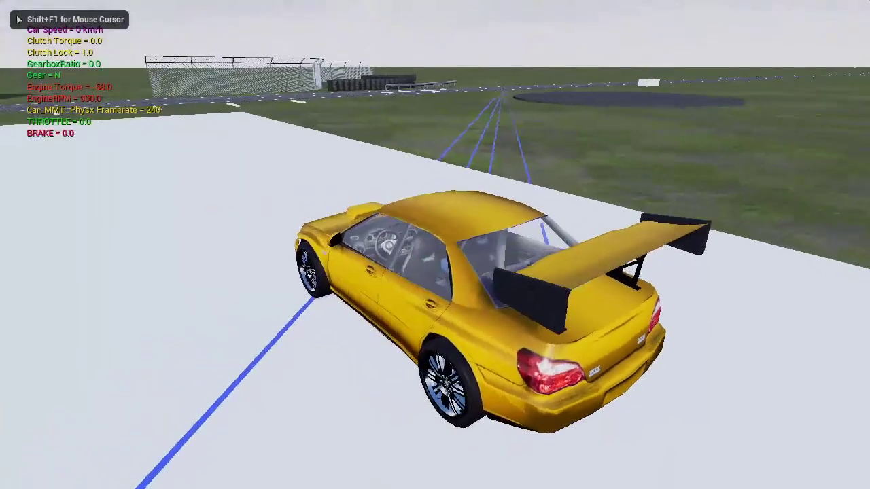
key("w")
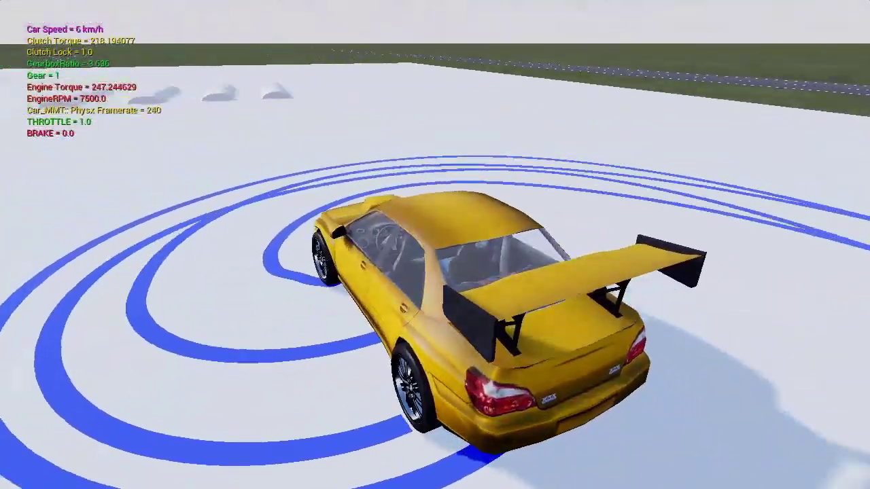
key("s")
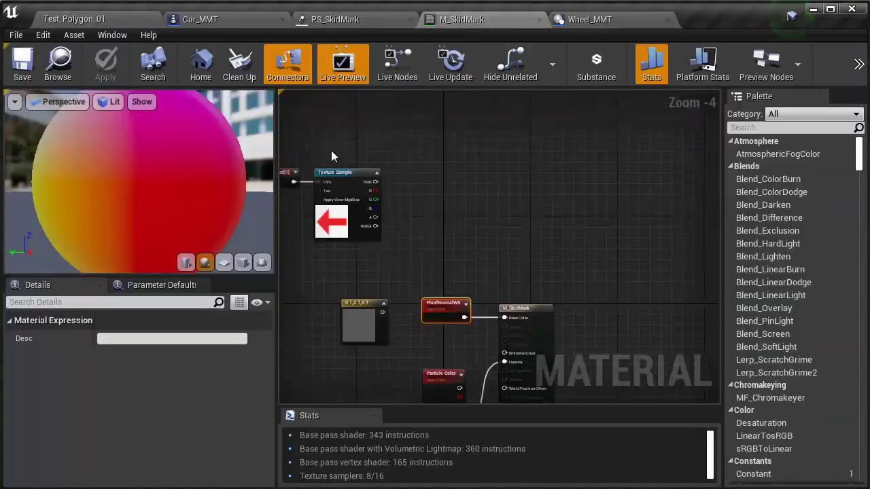
Set the TexCoord node's Coordinate Index to 0 in M_SkidMark.
right_click_drag(331, 150, 516, 164)
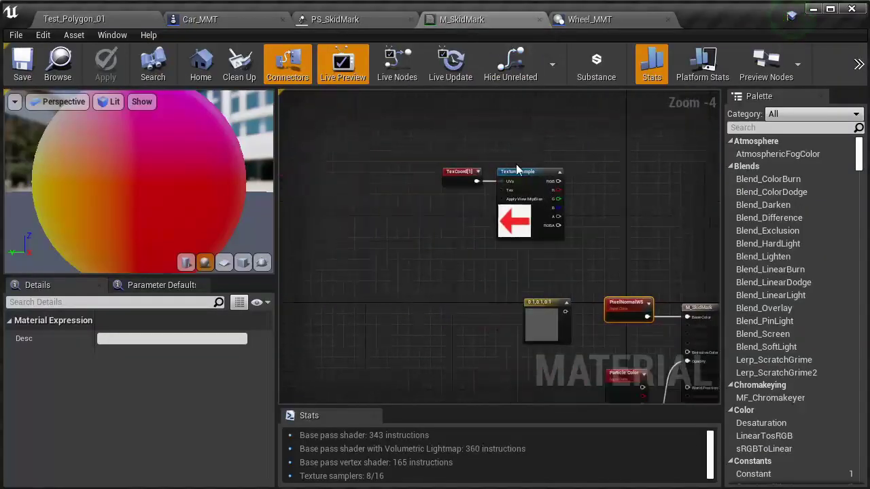
left_click(516, 170)
scroll(501, 166, "up", 4)
left_click(421, 180)
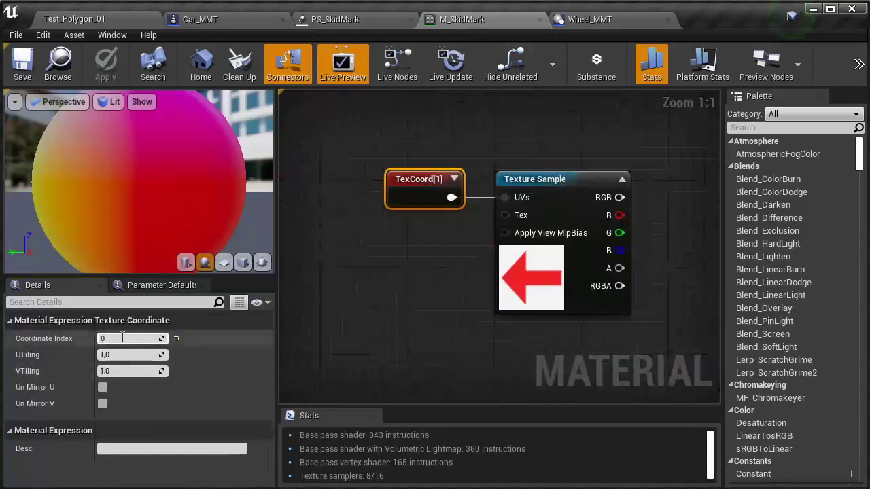
left_click(462, 288)
scroll(473, 237, "down", 3)
Rearrange the nodes, wire the RedArrow_128 Texture Sample's RGB into Base Color, and save.
right_click_drag(475, 190, 443, 141)
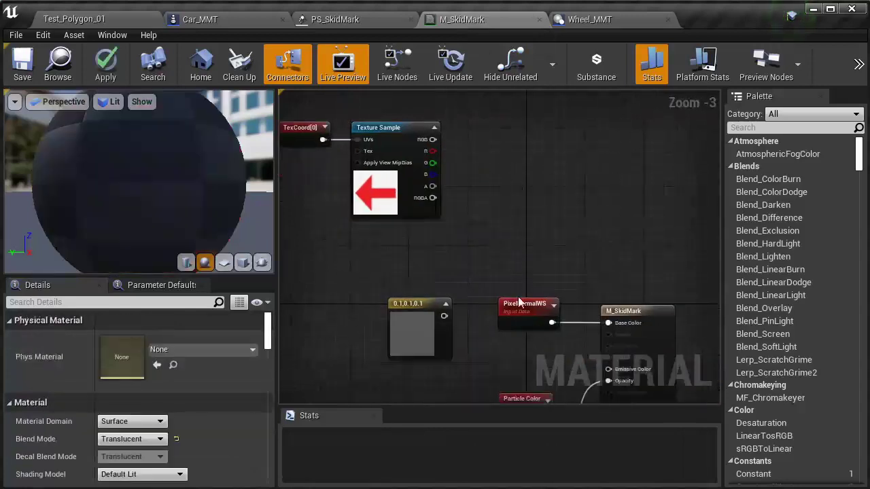
left_click_drag(533, 306, 591, 136)
left_click_drag(414, 125, 540, 243)
left_click_drag(414, 304, 333, 365)
left_click(478, 285)
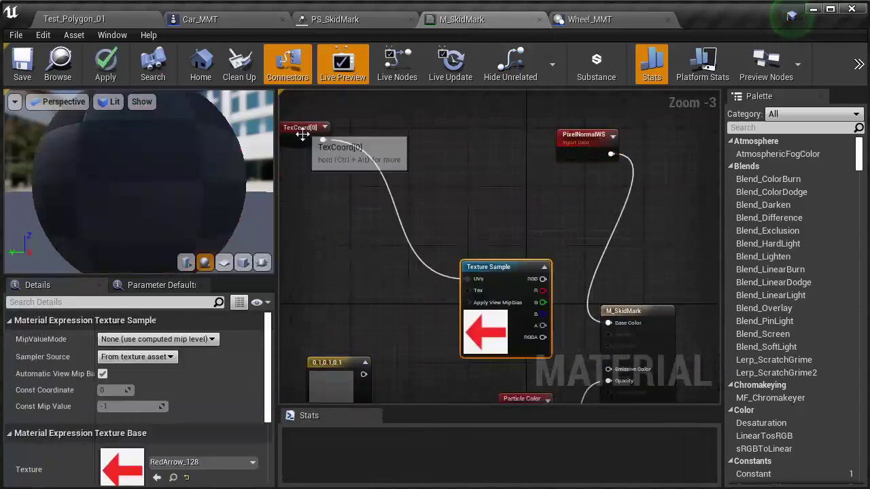
left_click_drag(300, 127, 419, 265)
scroll(502, 222, "up", 3)
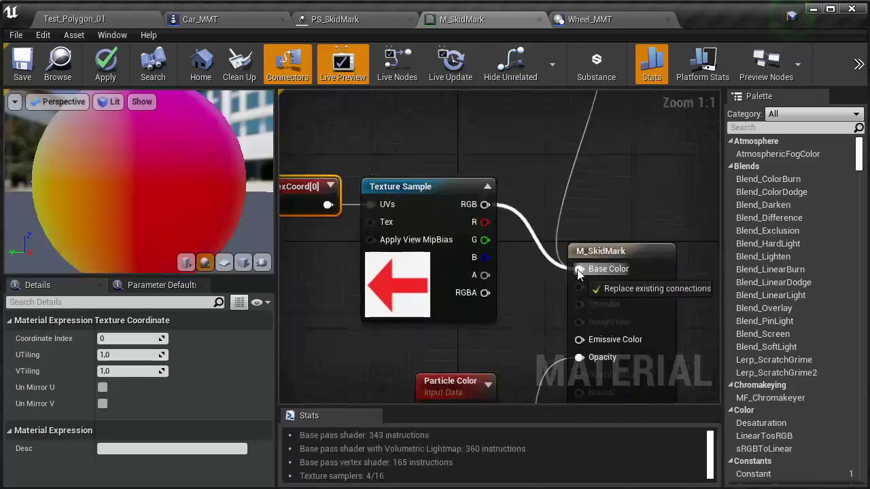
left_click_drag(578, 271, 579, 270)
scroll(537, 187, "down", 4)
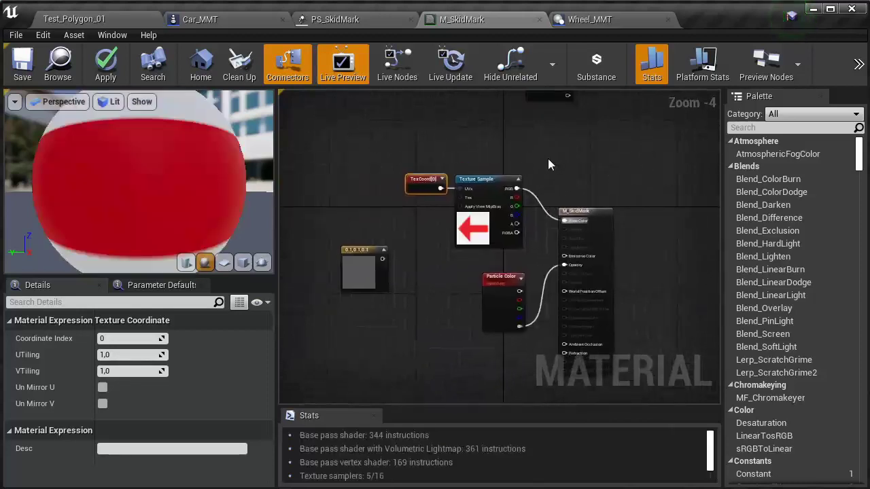
left_click(27, 76)
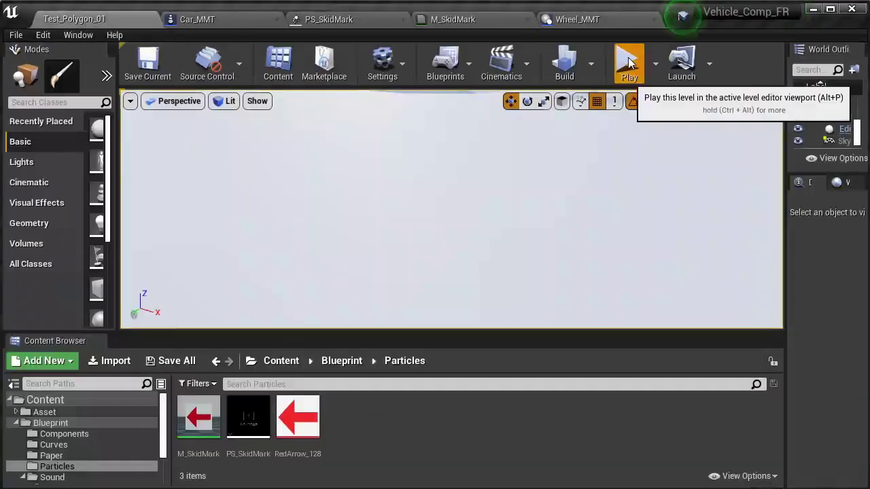
Drift the car in play mode to check the red skid-mark trails, then reopen M_SkidMark.
left_click(629, 63)
key("F11")
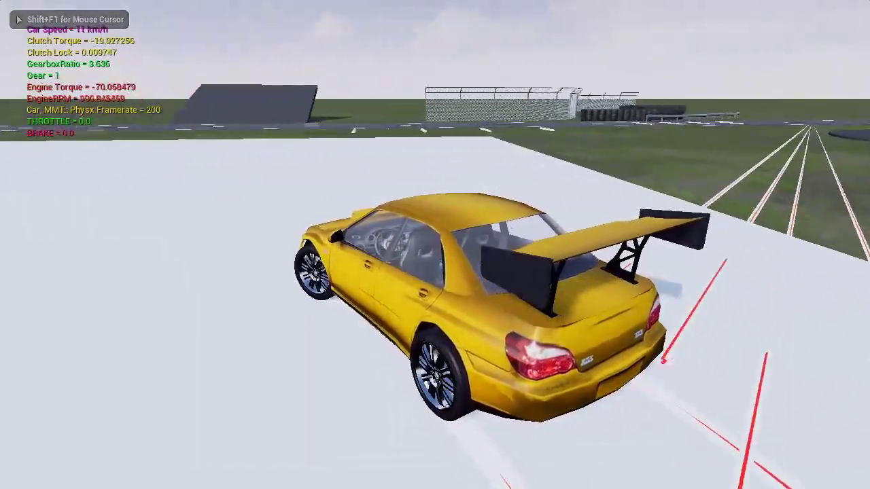
key("w")
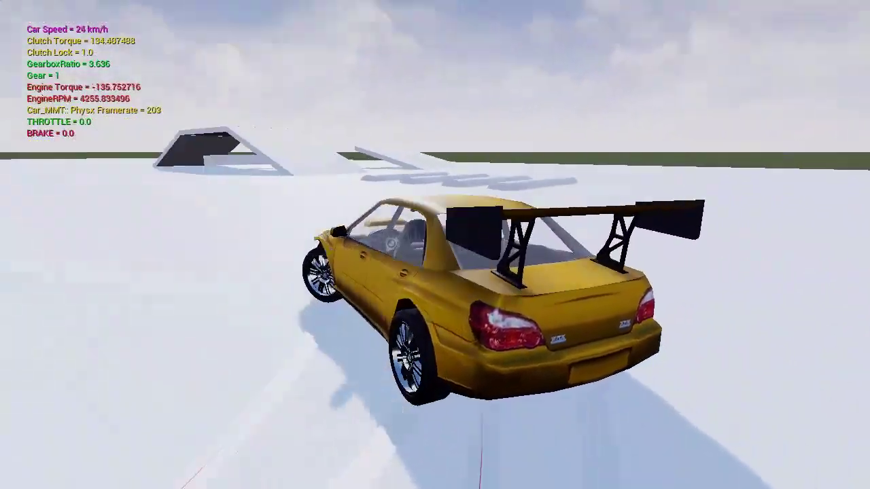
key("F11")
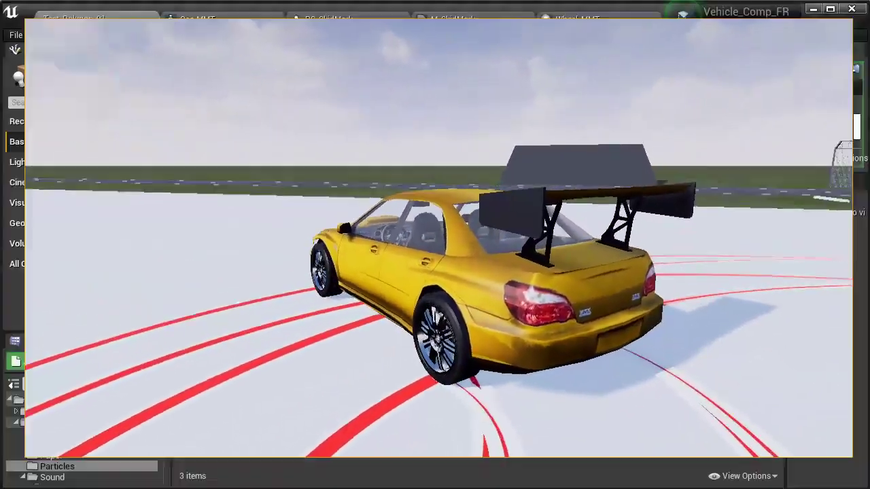
key("Escape")
left_click(457, 21)
type("1")
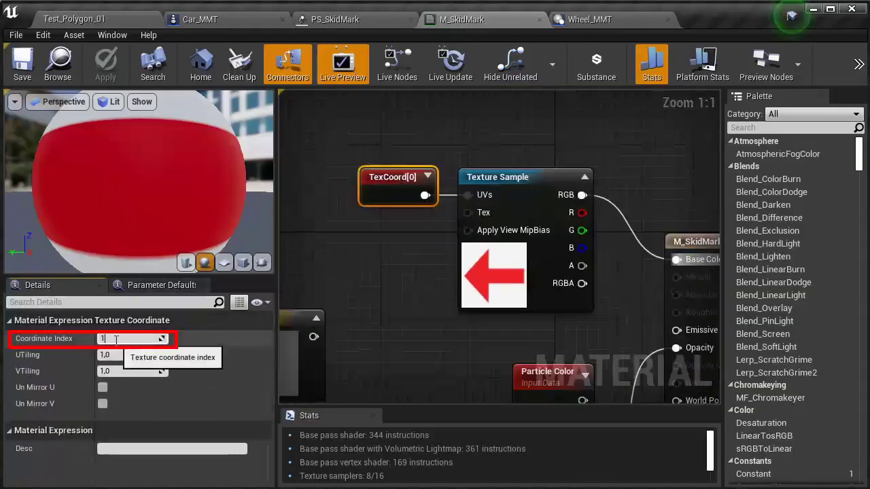
Confirm TexCoord Coordinate Index 1, save M_SkidMark, and switch to PS_SkidMark.
key("Return")
key("ctrl+s")
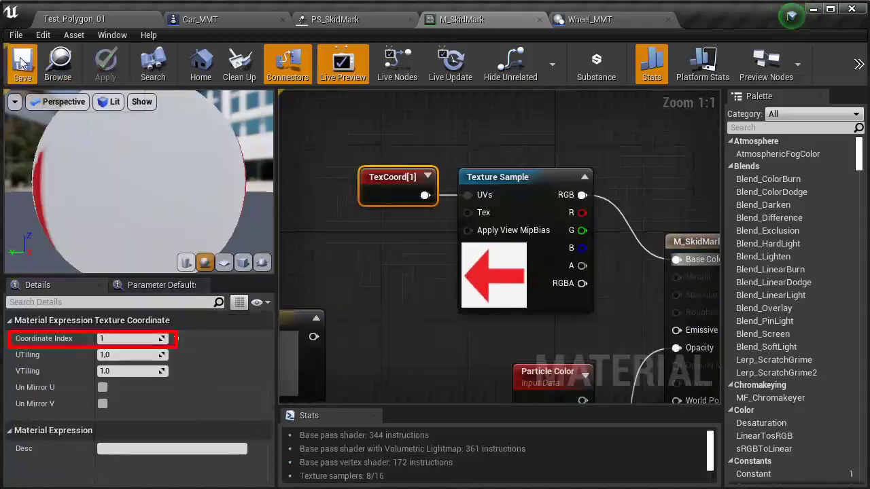
left_click(333, 19)
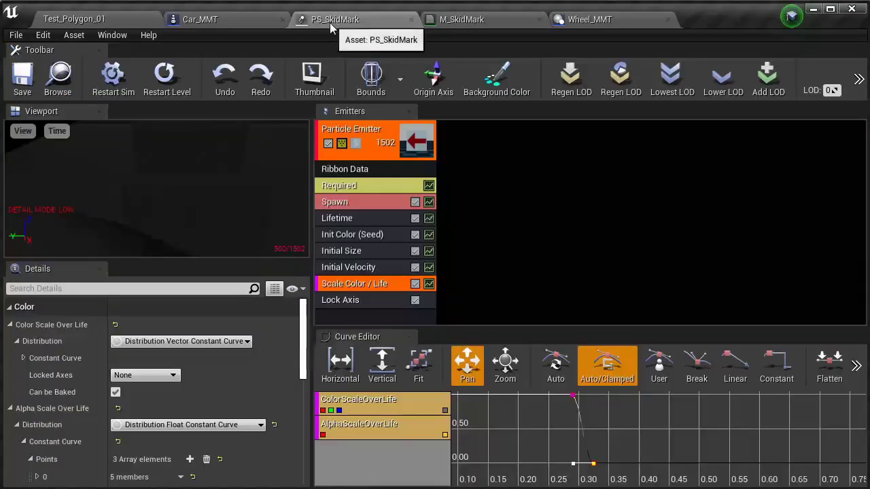
Set the Ribbon Data Tiling Distance to 50.0 and save all assets.
left_click(343, 171)
scroll(167, 364, "down", 5)
scroll(96, 364, "down", 3)
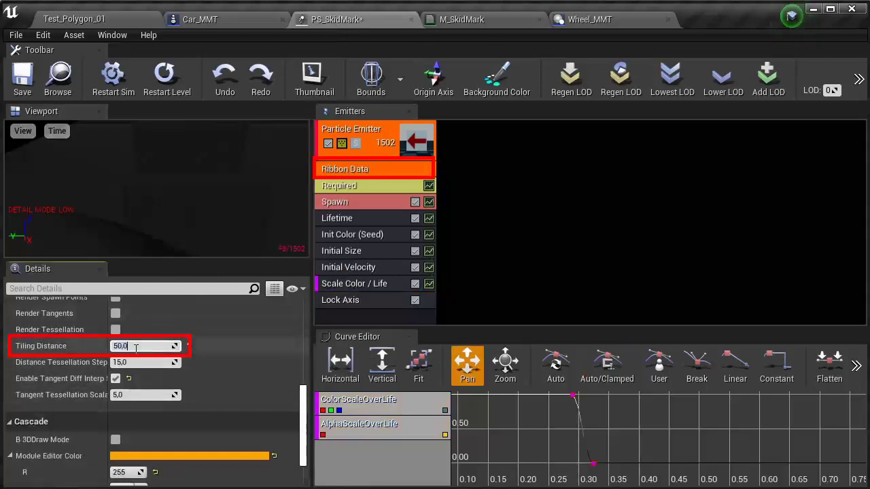
left_click(16, 35)
left_click(31, 105)
Play Test_Polygon_01, drift to lay red arrow-patterned skid marks, then return to M_SkidMark.
left_click(74, 19)
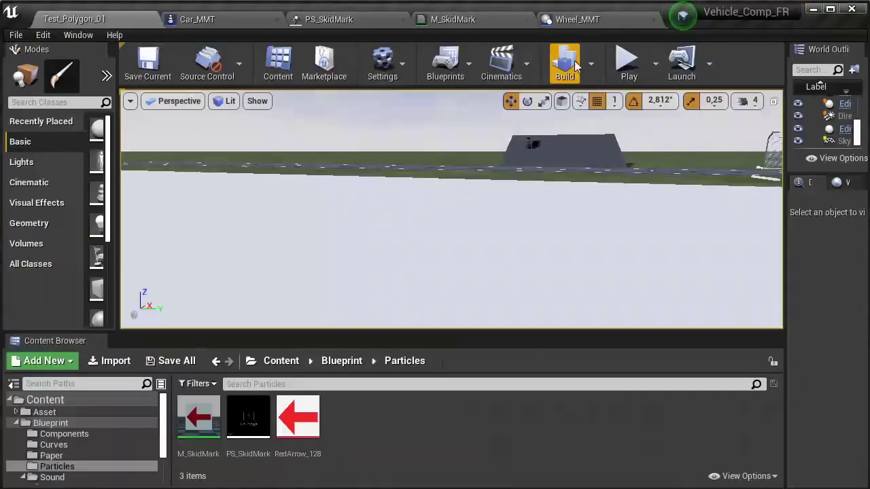
left_click(469, 150)
key("F11")
key("w")
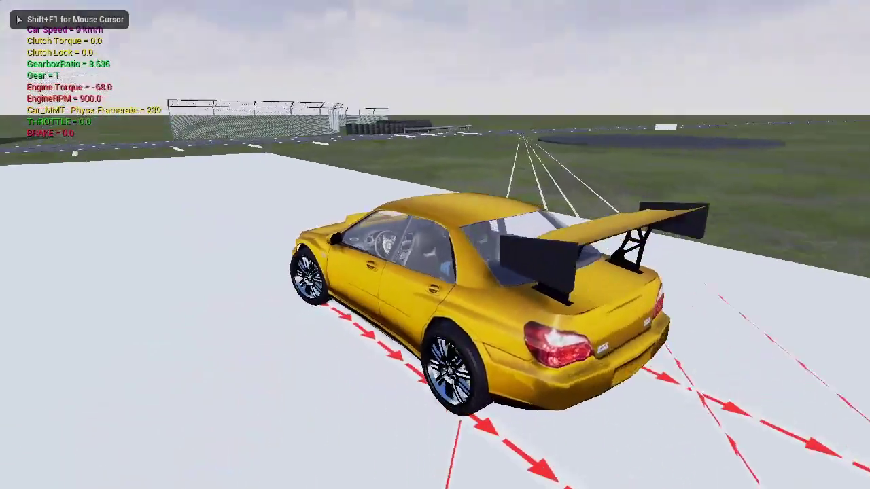
key("a")
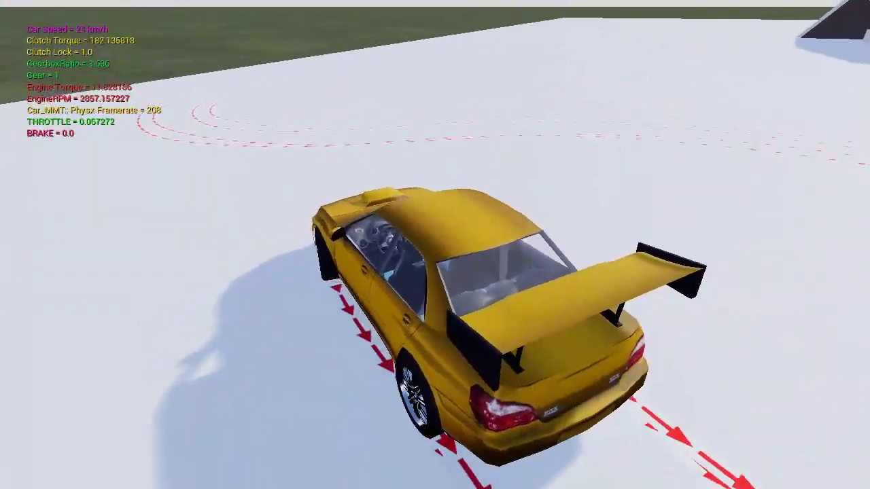
key("s")
key("w")
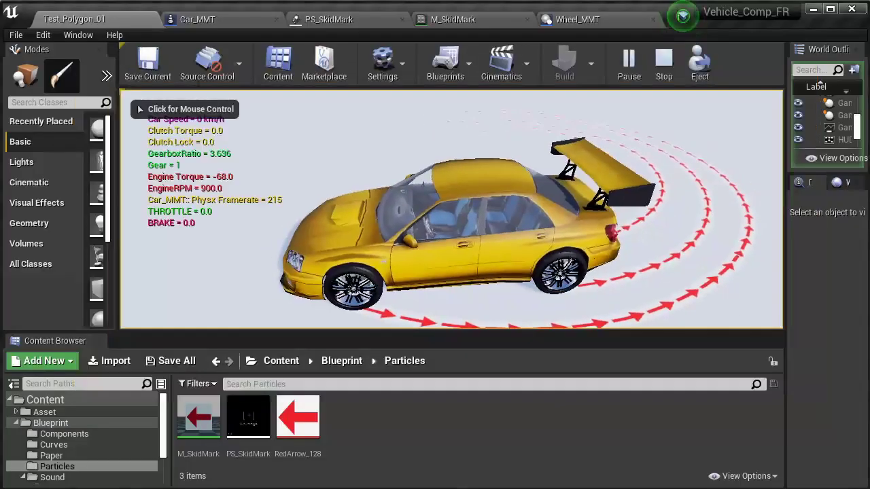
key("Escape")
left_click(450, 20)
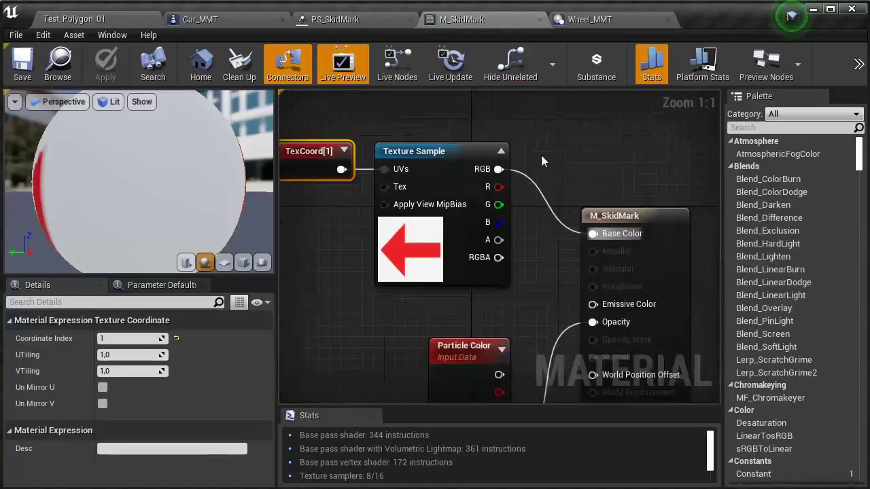
Add a Constant3Vector set to near-black 0.026 and wire it into M_SkidMark's Base Color.
scroll(514, 217, "down", 1)
scroll(514, 217, "down", 2)
left_click(358, 261)
mouse_move(378, 263)
left_mouse_down()
mouse_move(564, 227)
mouse_move(693, 235)
left_mouse_up()
scroll(581, 248, "up", 3)
left_click_drag(559, 235, 580, 225)
double_click(580, 225)
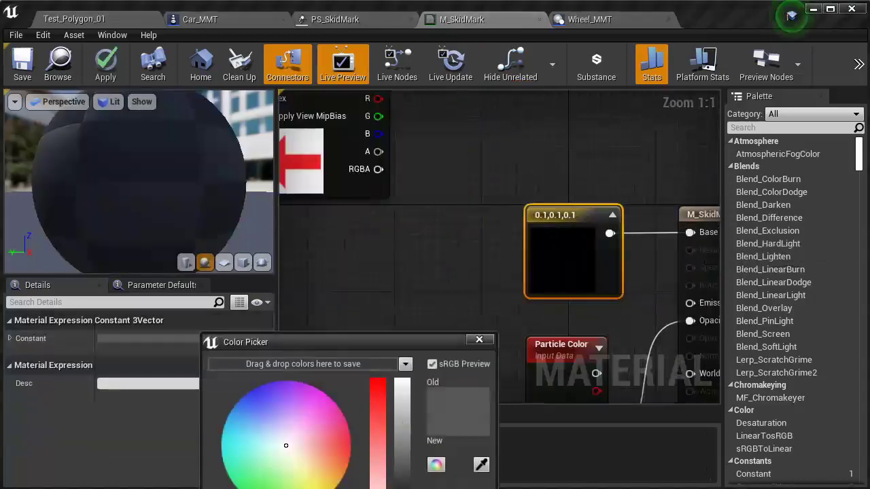
left_click(575, 231)
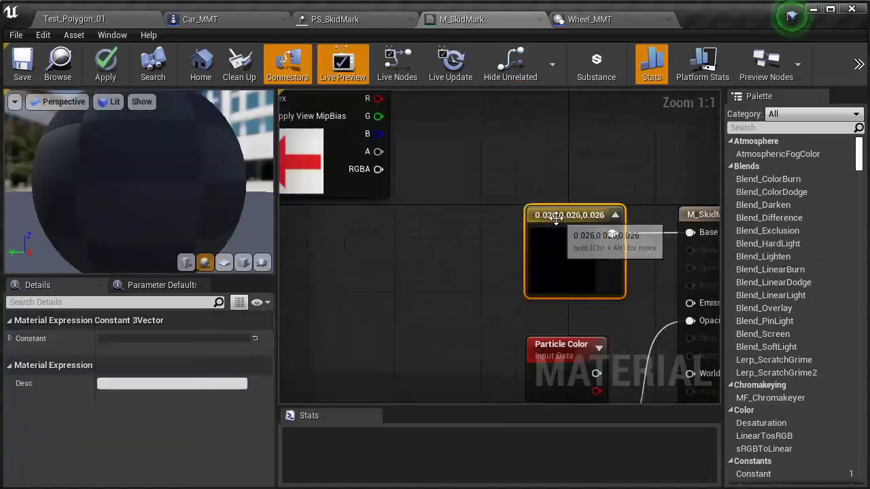
scroll(544, 164, "down", 3)
left_click(544, 164)
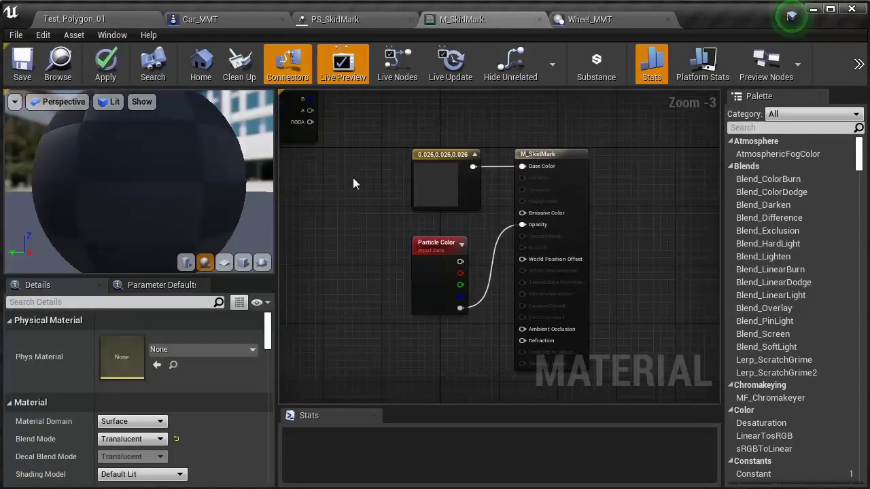
Save the M_SkidMark material and return to the PS_SkidMark particle system.
left_click(16, 35)
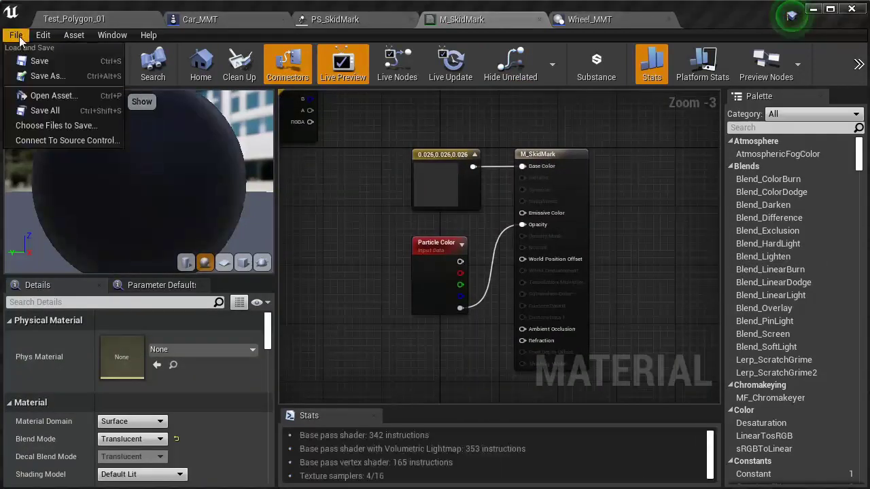
left_click(31, 60)
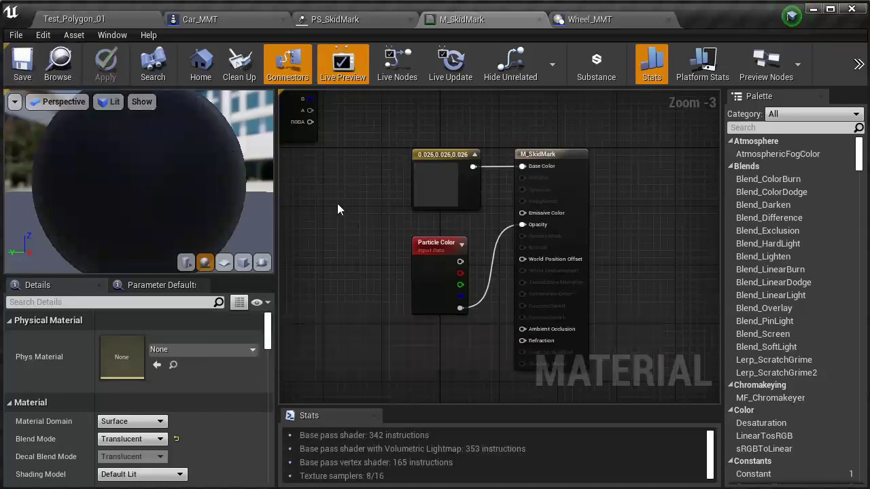
left_click(256, 18)
left_click(478, 21)
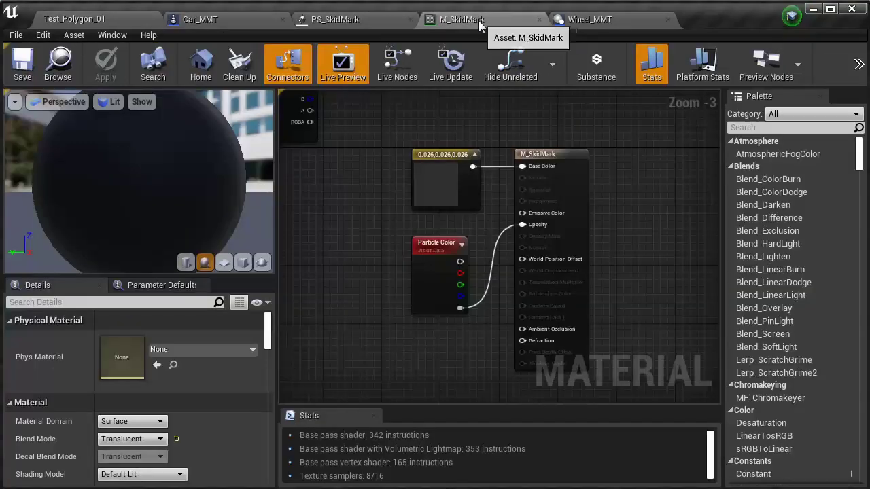
left_click(343, 20)
Make the Init Color start alpha a Distribution Float Particle Parameter named Alpha.
left_click(357, 235)
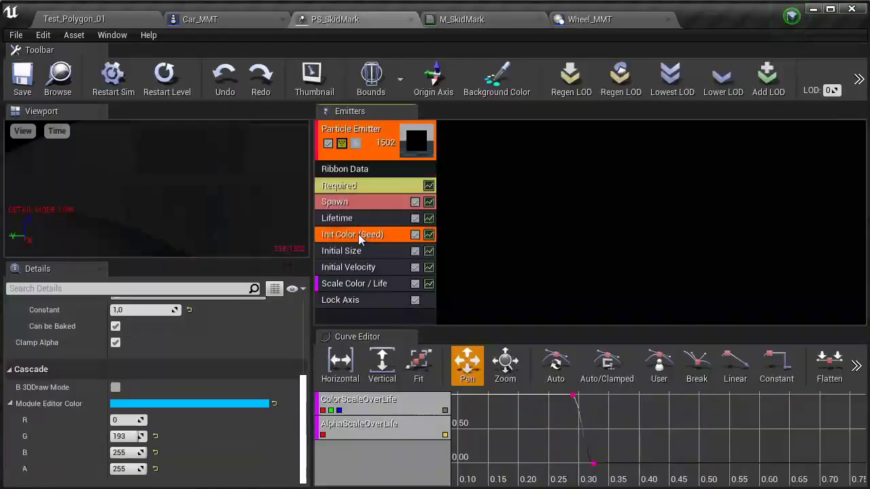
left_click_drag(177, 260, 183, 138)
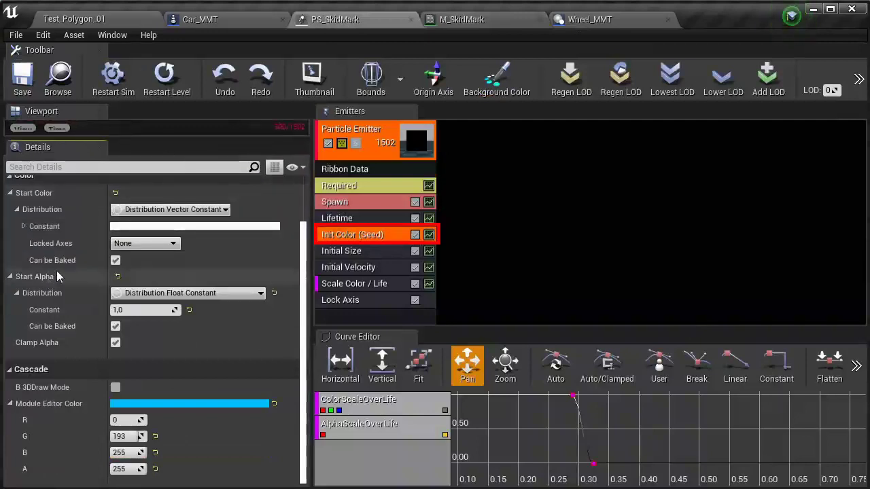
left_click(9, 197)
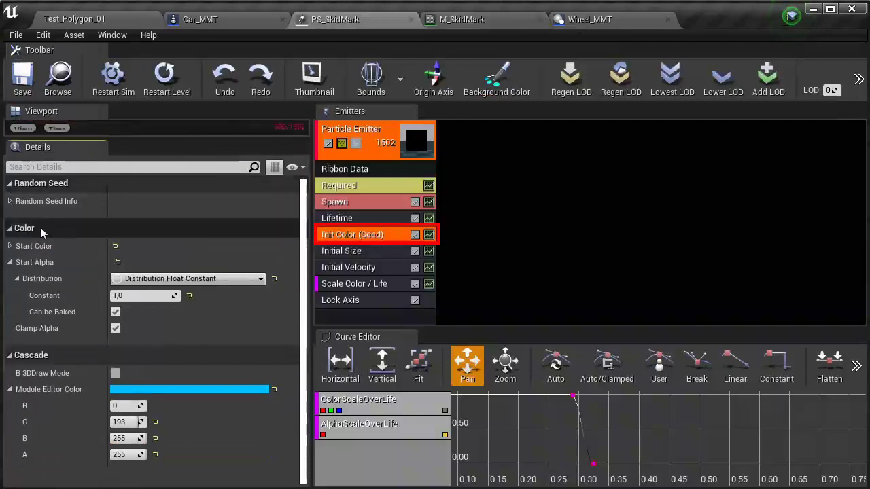
left_click(150, 280)
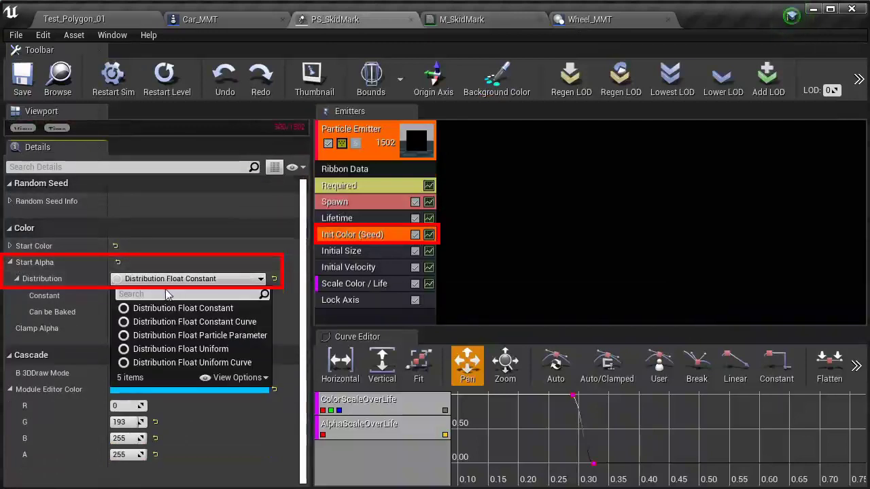
left_click(222, 336)
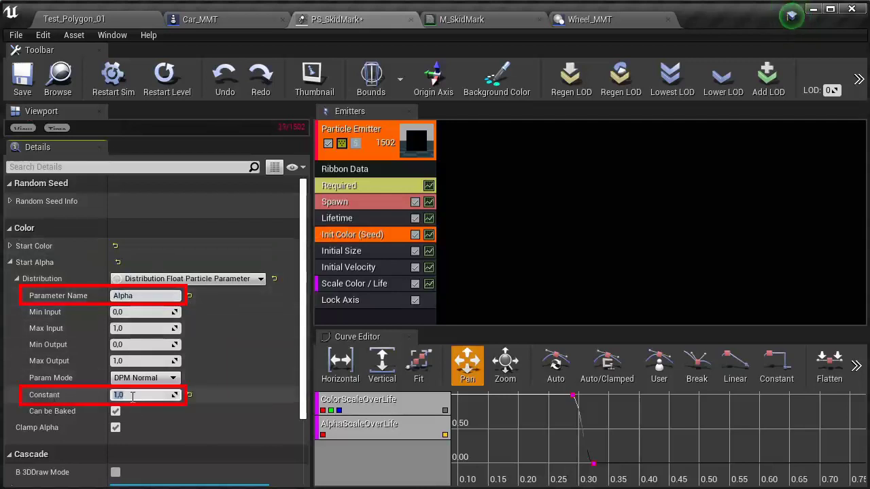
left_click(15, 35)
Save all, then add a Set Float Parameter node setting Alpha after SetWorldLocationAndRotation.
left_click(31, 111)
left_click(233, 21)
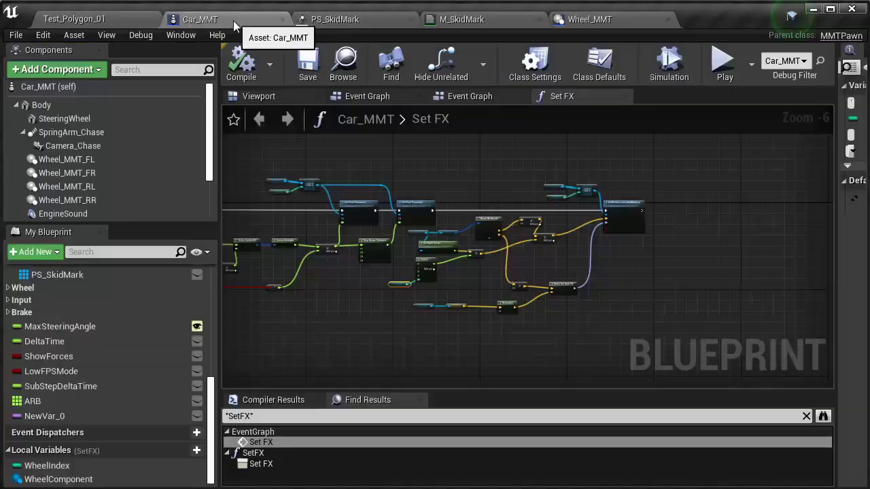
scroll(674, 223, "up", 5)
left_click_drag(634, 185, 638, 184)
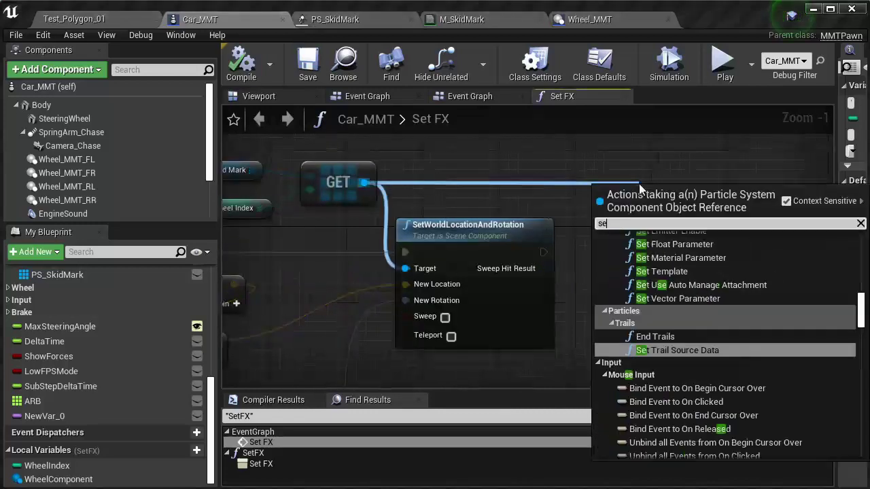
type("set flo")
left_click(671, 272)
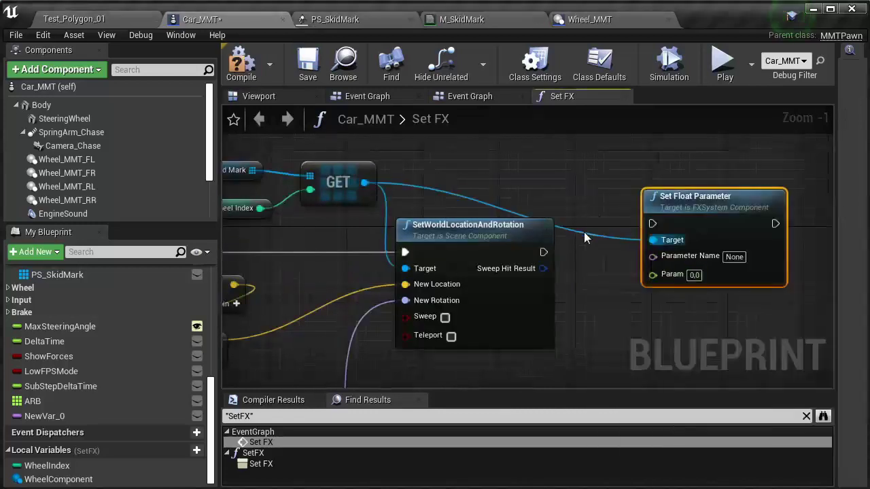
left_click_drag(653, 244, 661, 243)
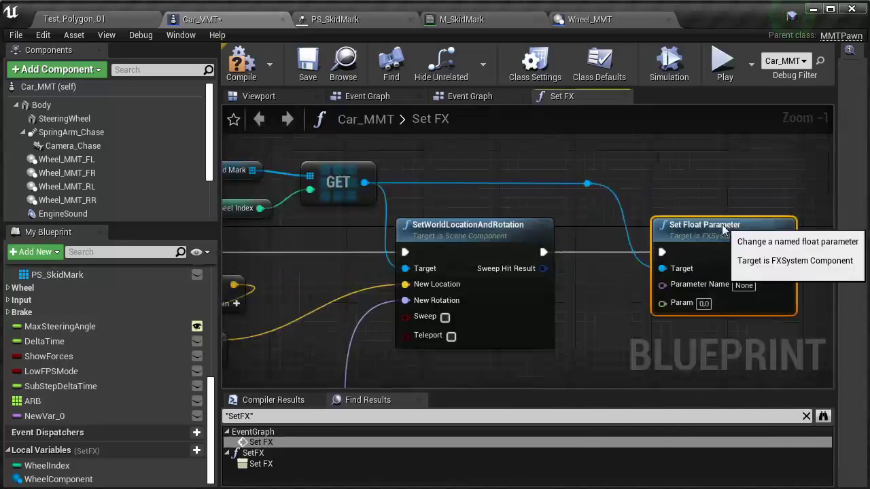
scroll(584, 274, "up", 1)
type("Alpha")
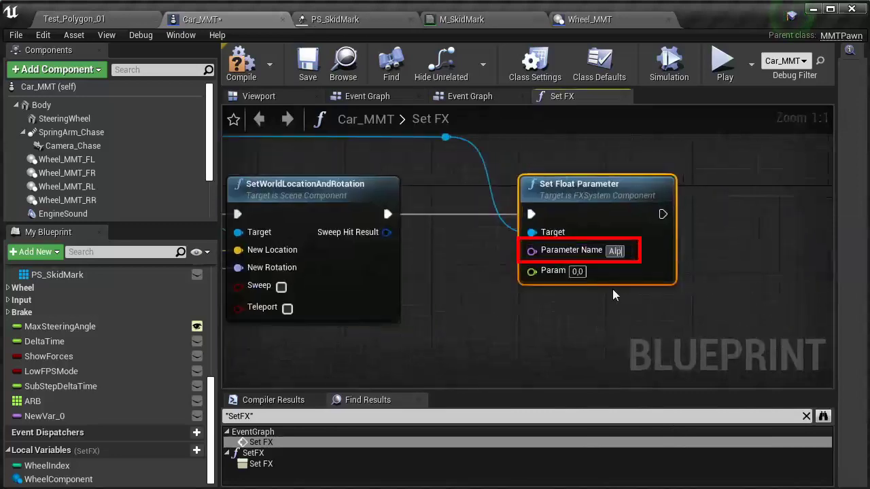
left_click(449, 316)
Dismiss the float action list and pan to the Normalize and Make Rot nodes.
scroll(449, 316, "down", 5)
right_click_drag(531, 260, 537, 242)
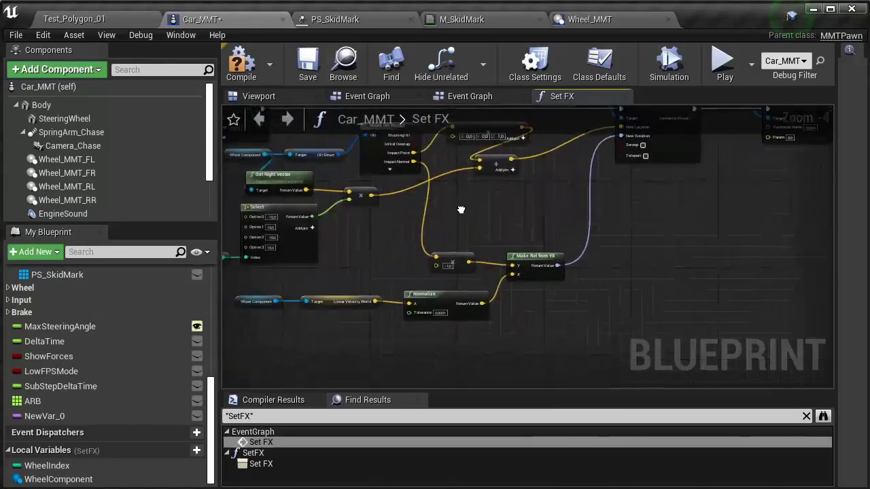
scroll(435, 231, "up", 4)
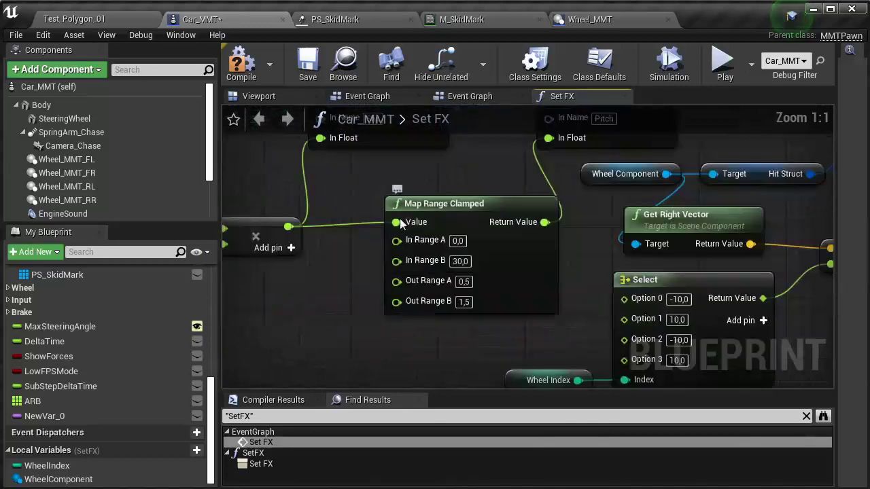
scroll(451, 230, "down", 3)
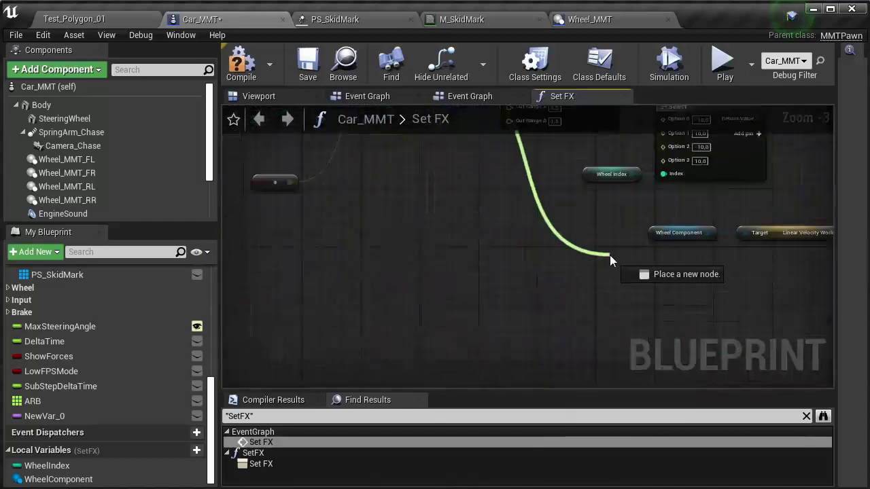
left_click_drag(435, 188, 610, 255)
scroll(689, 423, "down", 5)
key("Escape")
right_click_drag(628, 323, 347, 268)
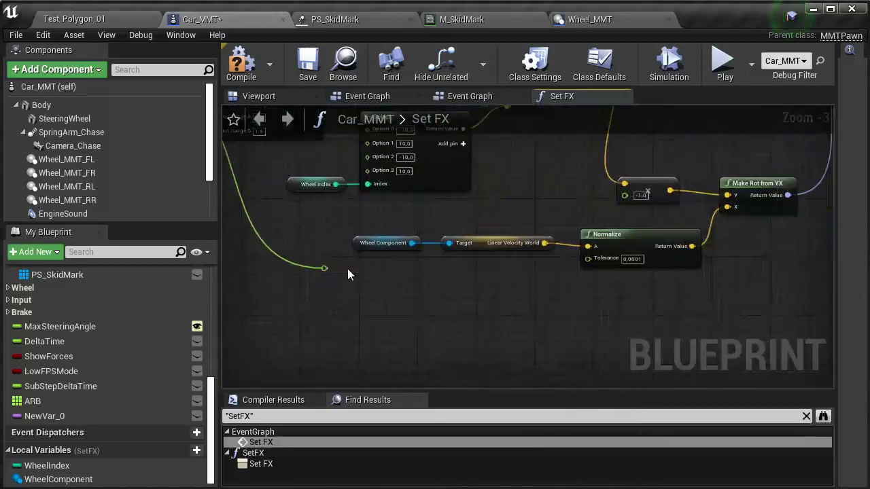
Put a reroute point on the slip value wire and trace it back to the velocity nodes.
left_click_drag(801, 272, 679, 270)
scroll(698, 420, "down", 5)
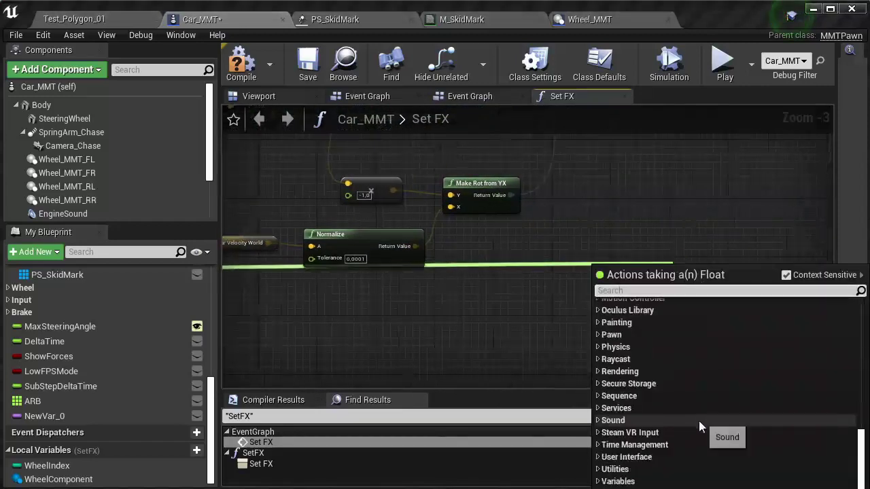
left_click(608, 385)
right_click_drag(534, 260, 686, 338)
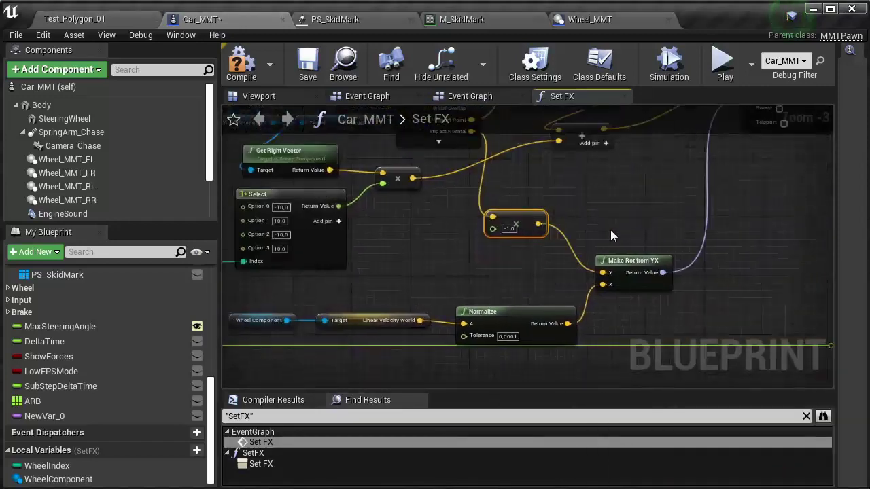
right_click_drag(611, 236, 698, 187)
left_click_drag(309, 235, 600, 253)
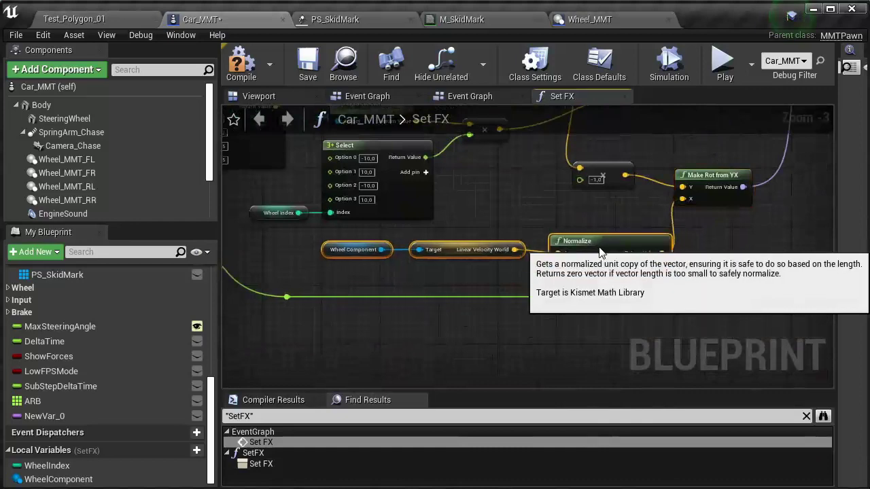
right_click_drag(600, 253, 430, 287)
scroll(430, 287, "down", 4)
scroll(492, 376, "up", 4)
Add a Map Range Clamped node on the slip value wire and feed it into Alpha's Param.
left_click_drag(492, 374, 555, 281)
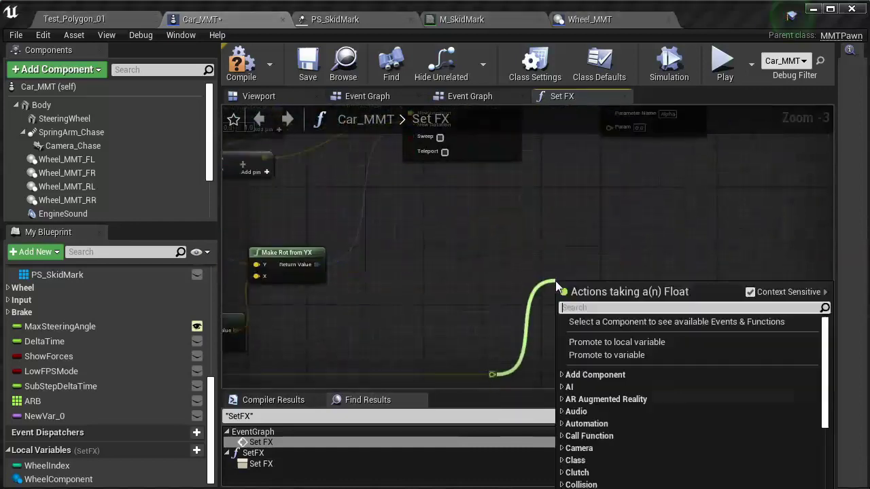
type("map range cla")
left_click(657, 345)
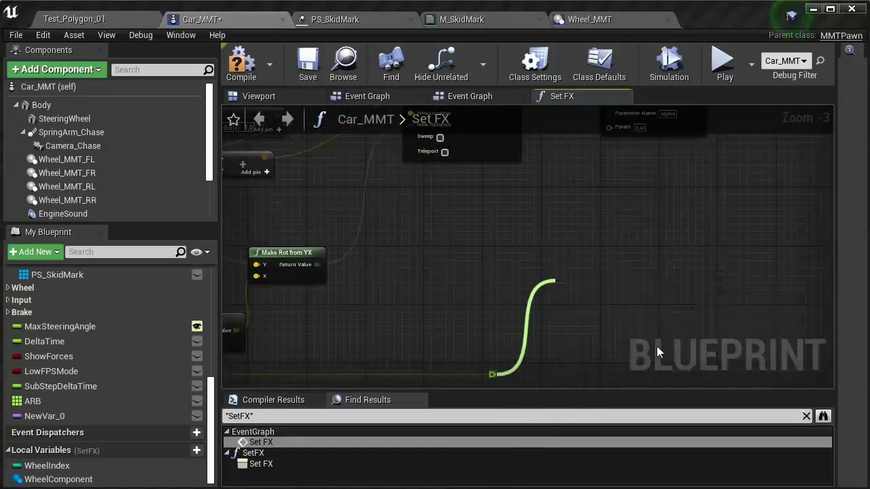
scroll(544, 286, "up", 3)
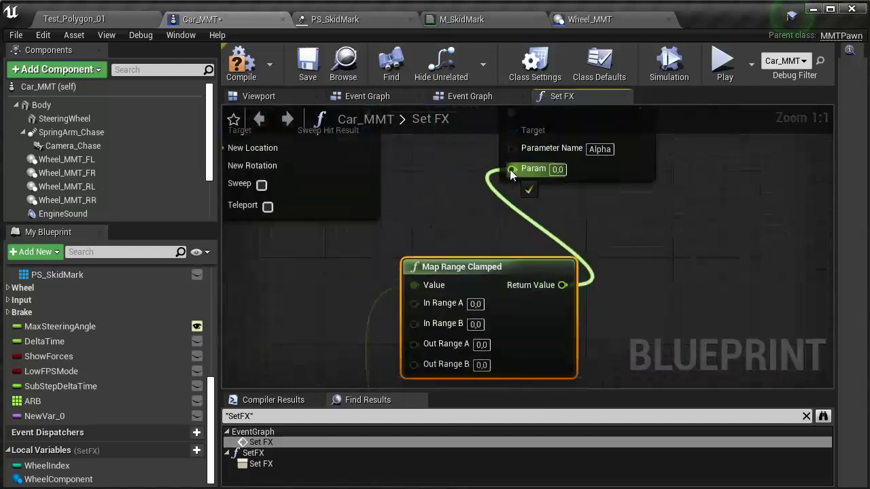
right_click_drag(510, 169, 558, 109)
scroll(425, 254, "down", 1)
scroll(460, 258, "up", 1)
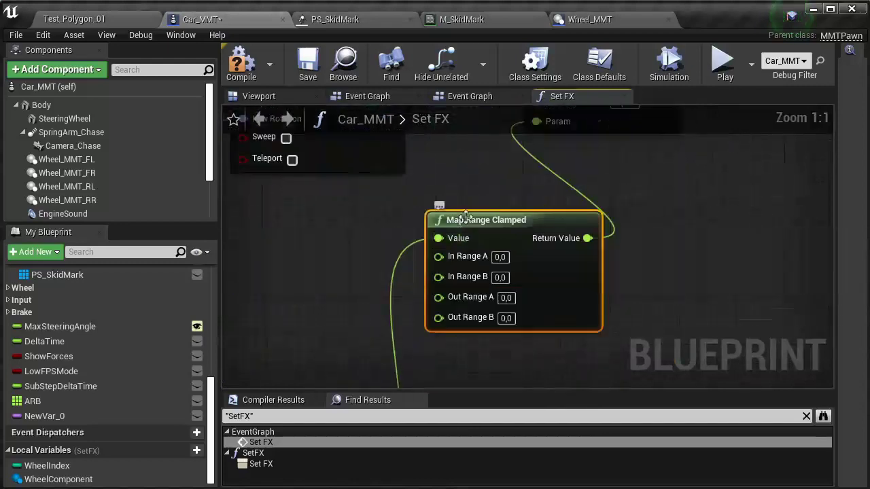
scroll(517, 258, "down", 2)
scroll(609, 310, "down", 3)
Comment the reroute 'Slip Value' and set In Range 2–10, Out Range 0–1.
left_click_drag(543, 269, 665, 341)
type("c")
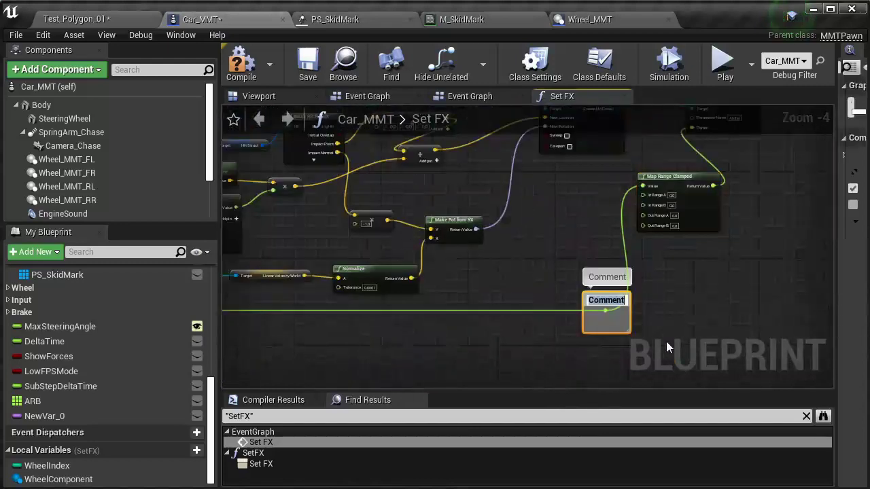
type("Slip Value")
key("Return")
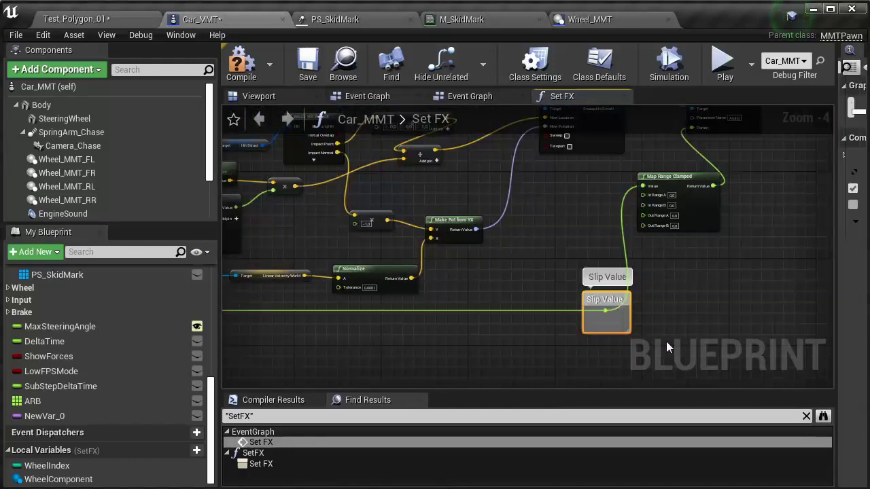
right_click_drag(666, 342, 524, 339)
scroll(511, 222, "up", 4)
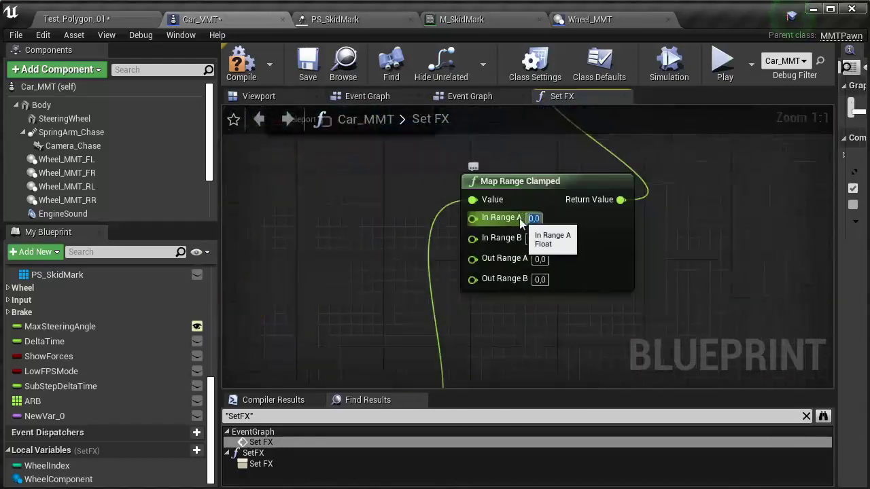
type("5")
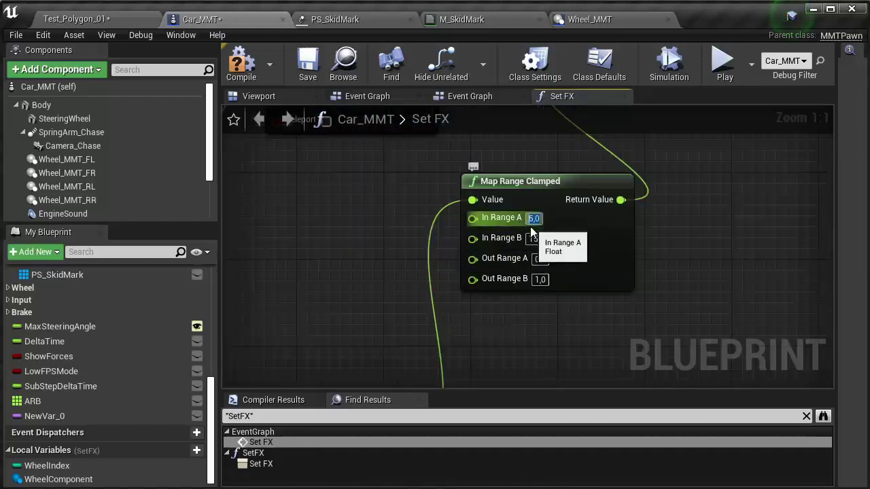
type("0")
key("Return")
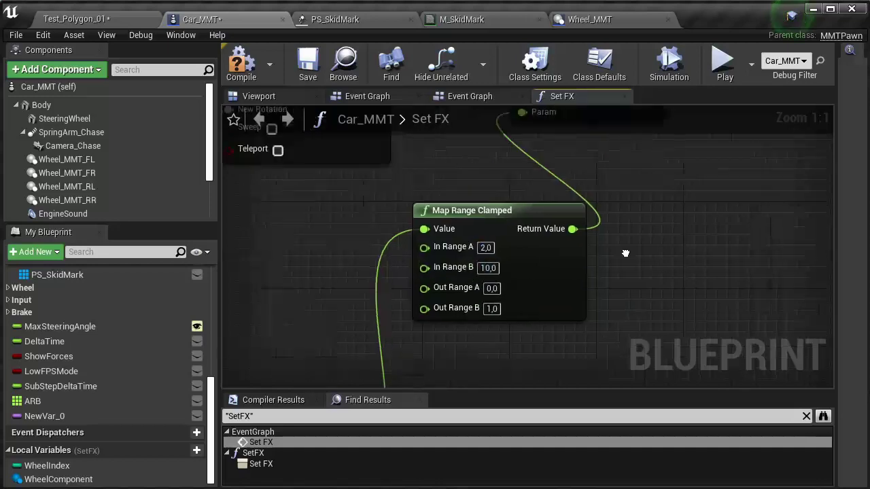
scroll(453, 168, "down", 4)
Save all assets and the level, then start a fullscreen play test of Test_Polygon_01.
left_click(16, 35)
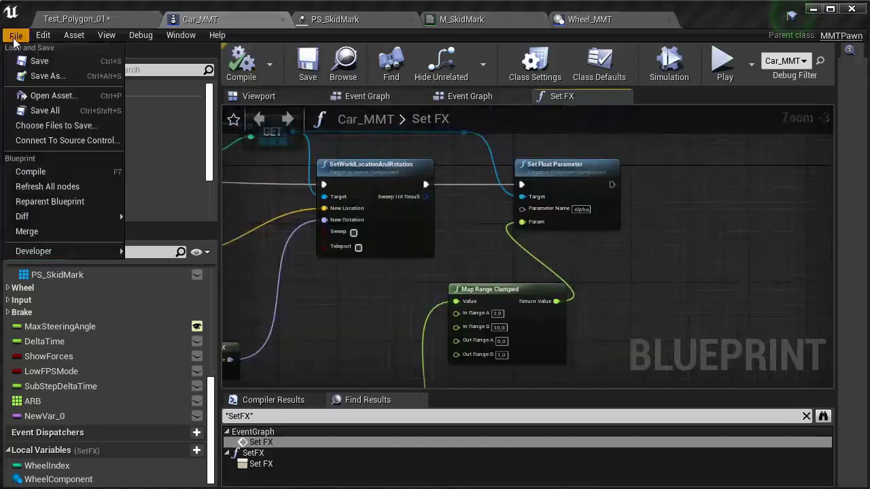
left_click(65, 106)
left_click(112, 19)
left_click(626, 65)
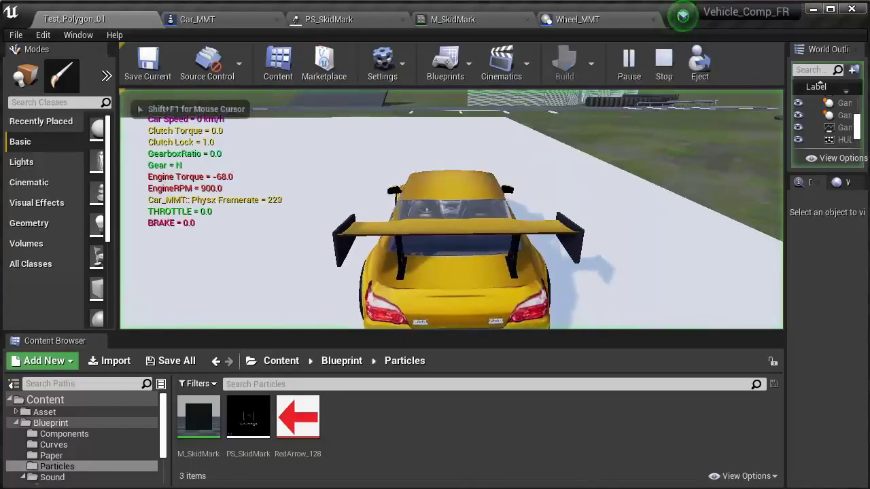
key("F11")
Drift the car at full throttle, switching between wireframe and lit views to inspect skid marks.
key("w")
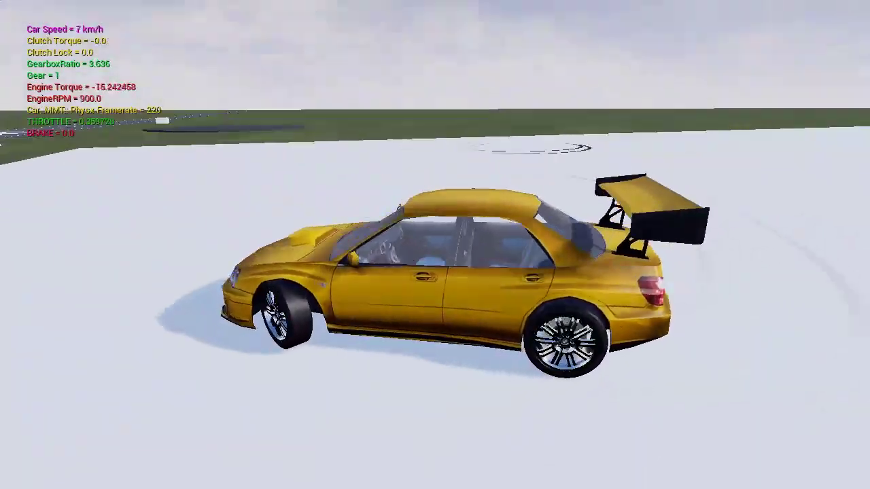
key("w")
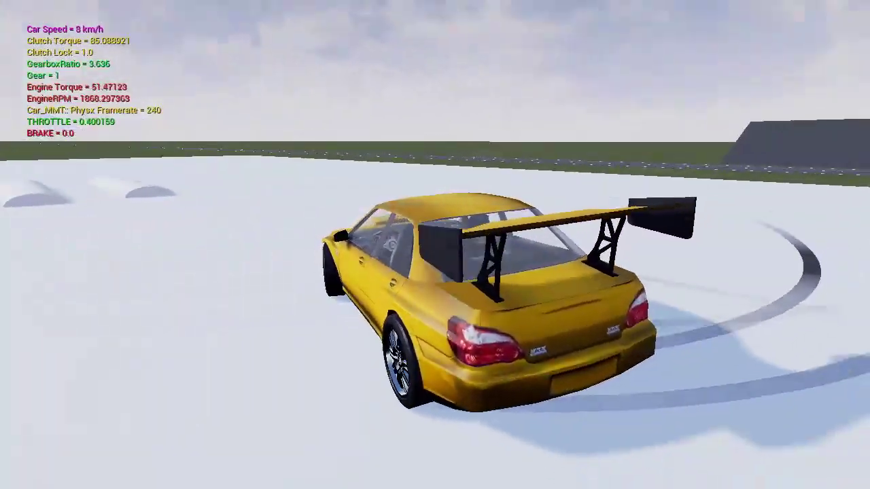
key("F1")
key("F1")
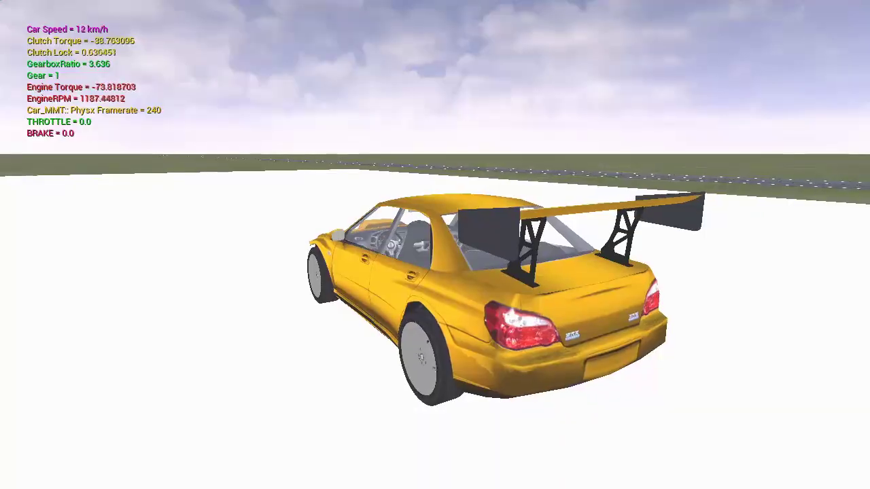
key("F1")
key("F1")
key("F2")
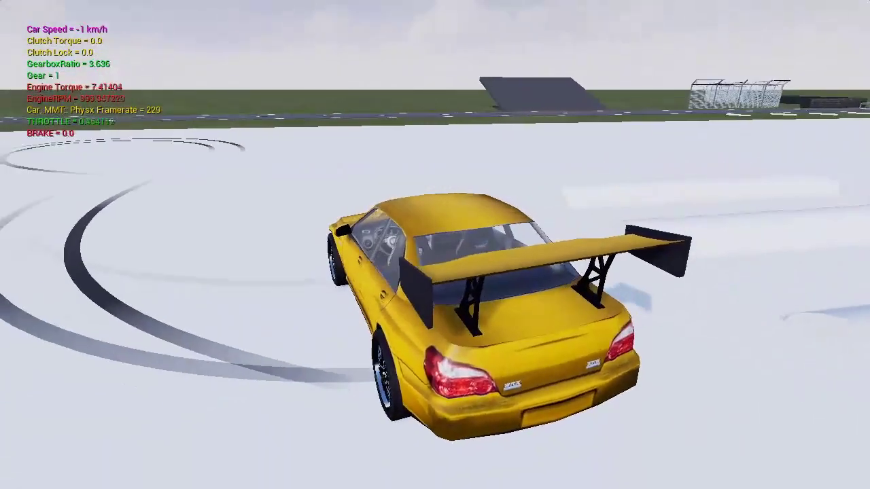
key("F1")
key("F1")
key("F1")
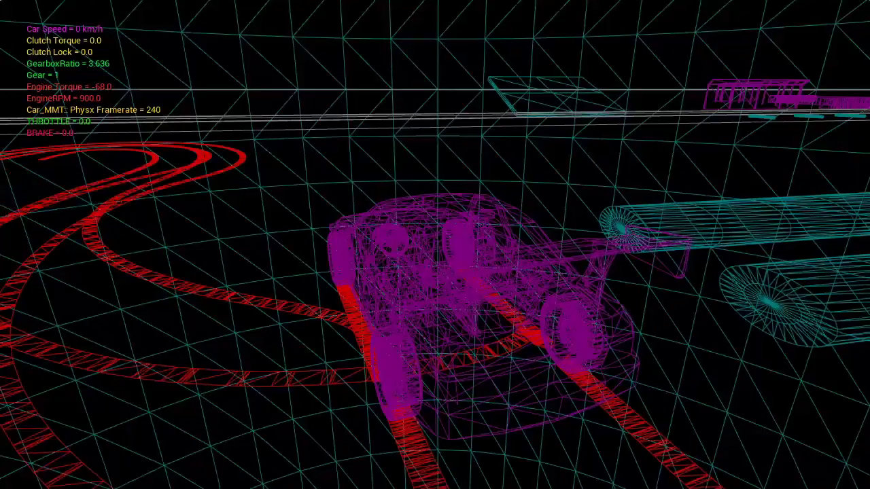
key("F1")
key("F2")
Leave fullscreen, end the play session and return to the Car_MMT blueprint.
key("shift+F1")
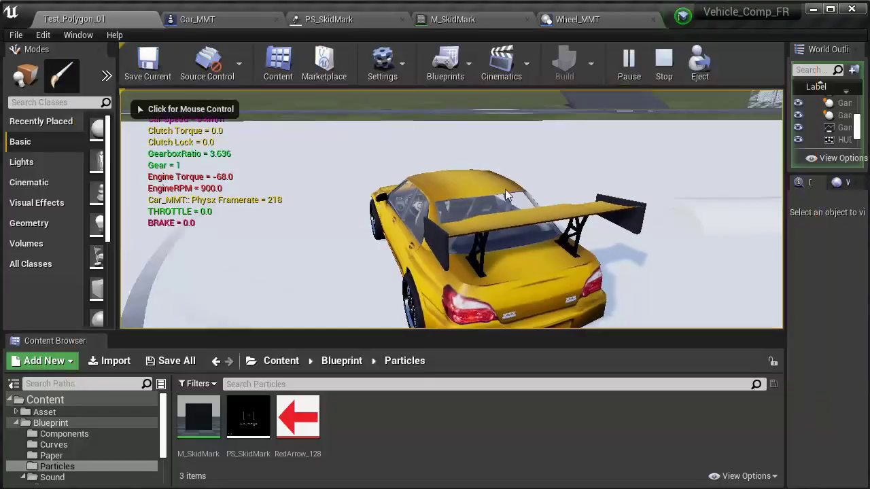
key("Escape")
left_click(246, 20)
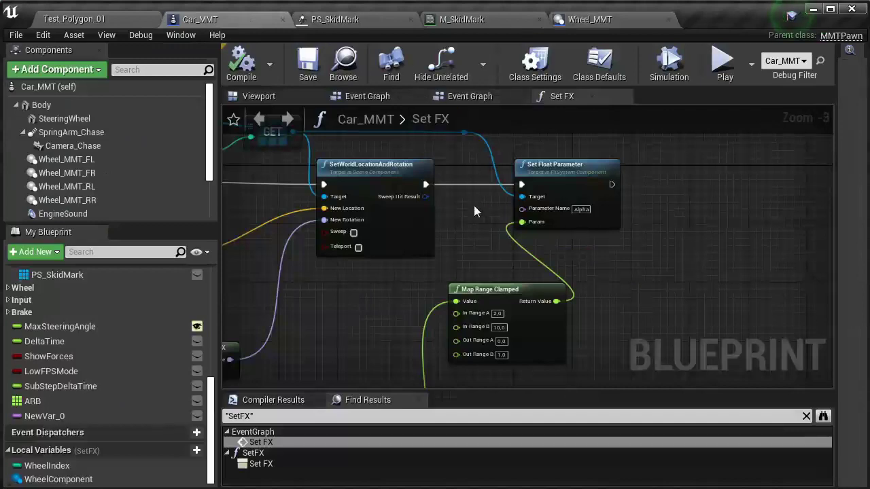
Shift the skid-mark nodes right and route the GET wire through a reroute point.
scroll(473, 205, "down", 4)
scroll(647, 250, "up", 4)
right_click_drag(647, 250, 463, 228)
scroll(735, 169, "down", 2)
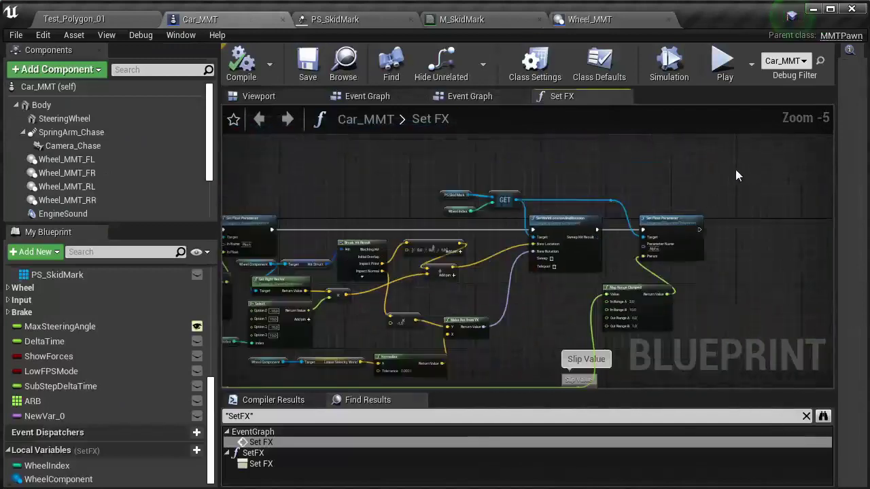
left_click_drag(573, 231, 589, 231)
scroll(657, 231, "up", 4)
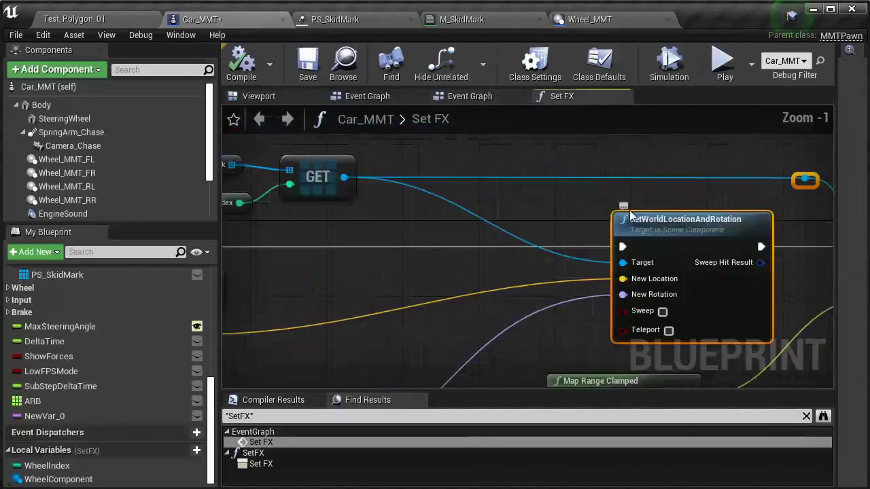
left_click_drag(622, 263, 579, 182, "ctrl")
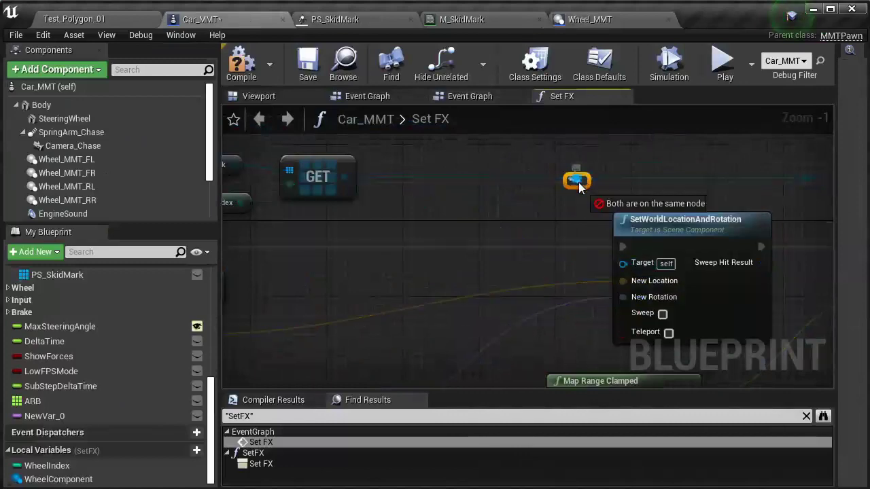
scroll(553, 272, "down", 3)
Move Map Range Clamped to the right and the Slip Value node down-left.
left_click_drag(523, 231, 669, 240)
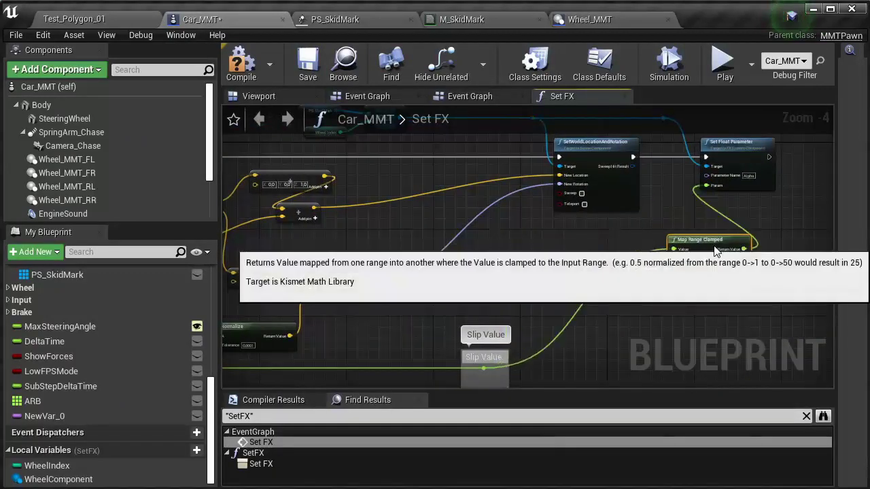
right_click_drag(542, 281, 565, 219)
left_click(516, 307)
mouse_move(572, 287)
left_mouse_down()
mouse_move(382, 327)
mouse_move(436, 276)
left_mouse_up()
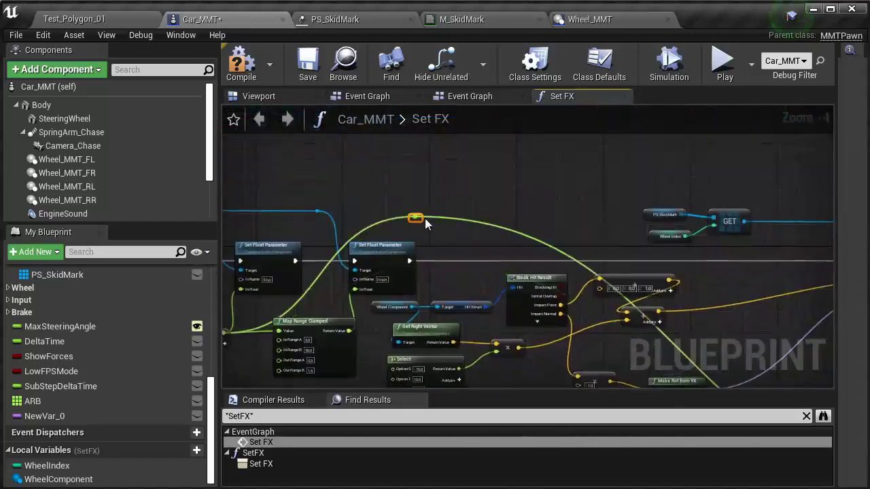
left_click_drag(361, 356, 327, 325)
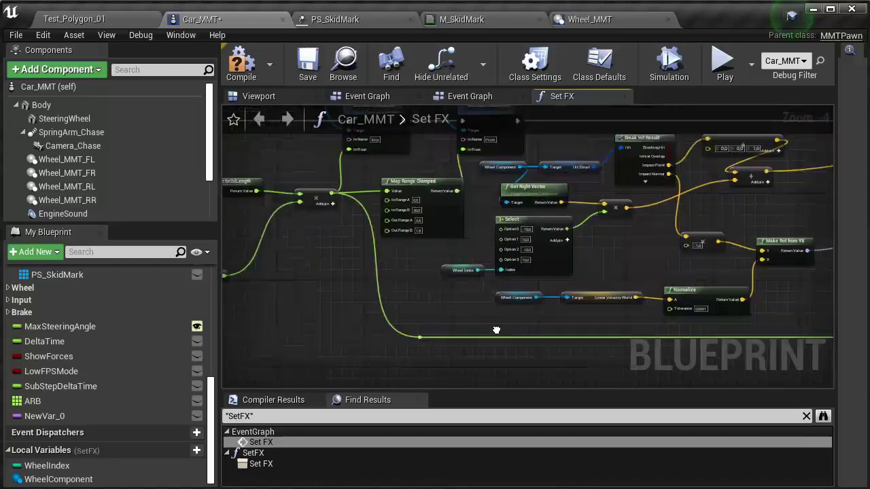
scroll(642, 269, "up", 3)
scroll(591, 283, "down", 5)
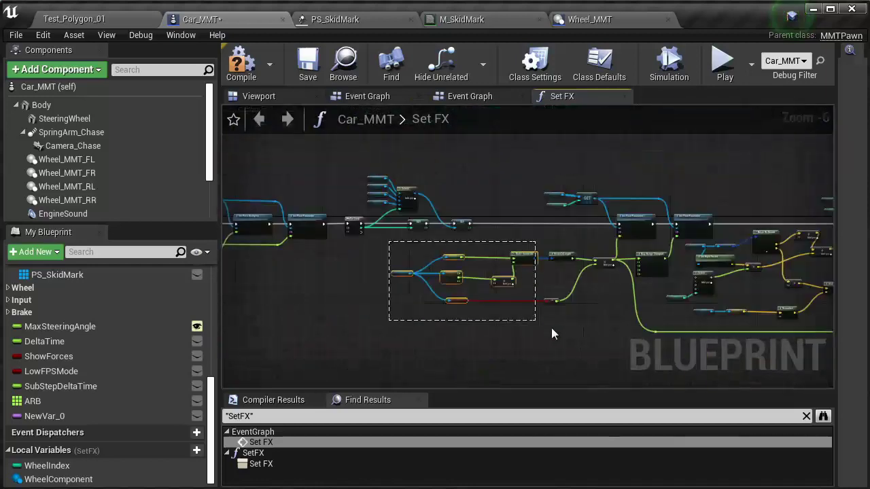
scroll(612, 272, "up", 4)
Promote the multiply result to a SlipValue local variable and chain its SET before Set Float Parameter.
left_click_drag(559, 264, 561, 202)
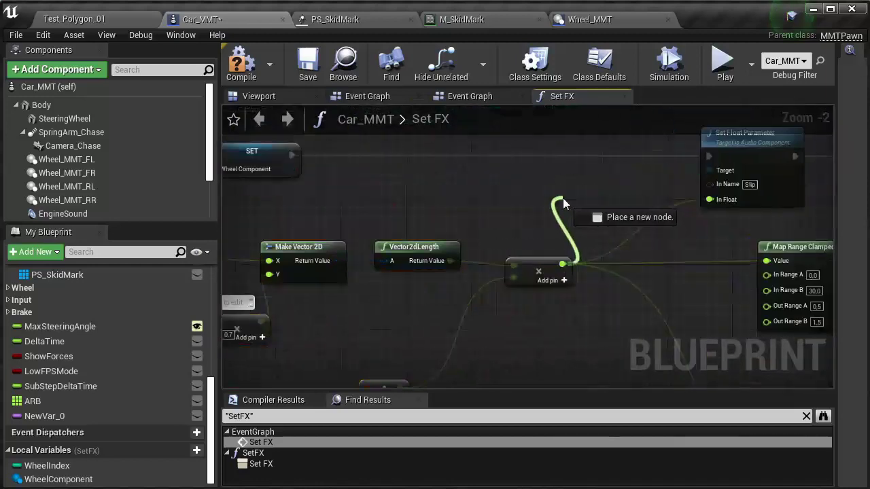
left_click(634, 260)
type("SlipValue")
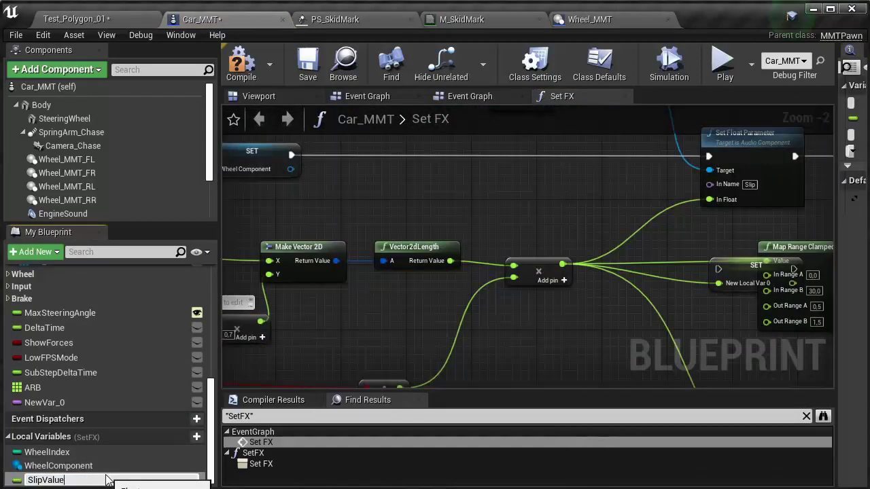
left_click_drag(700, 284, 493, 195)
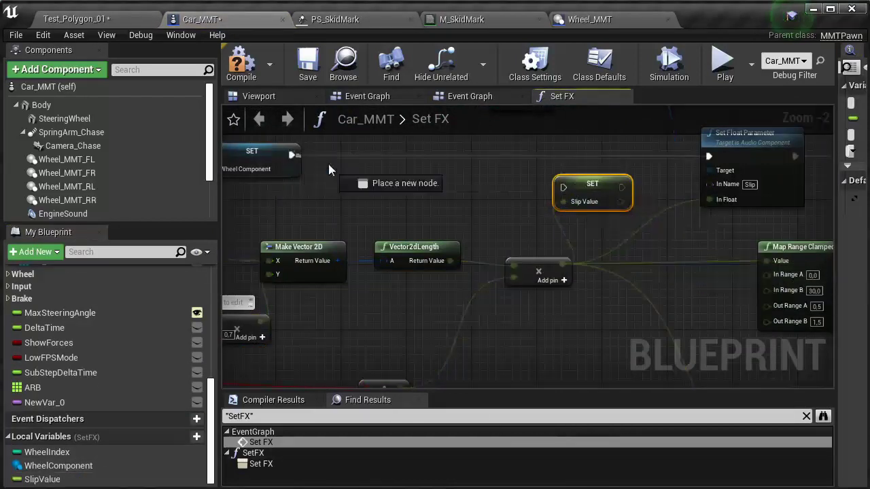
left_click_drag(563, 188, 563, 188)
right_click_drag(613, 155, 493, 204)
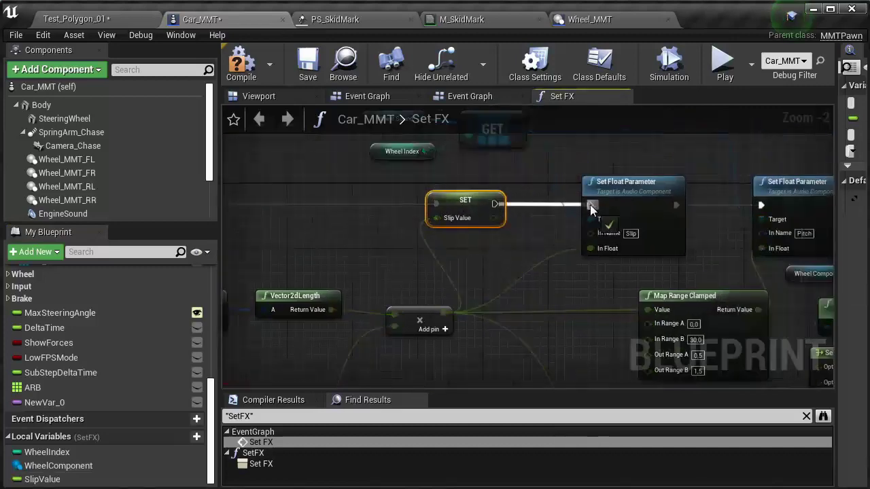
left_click_drag(589, 205, 590, 205)
right_click_drag(527, 259, 500, 190)
Place SlipValue getter nodes near the Map Range Clamped and slip parameter nodes.
left_click_drag(73, 481, 467, 195)
left_click(506, 213)
scroll(528, 200, "up", 2)
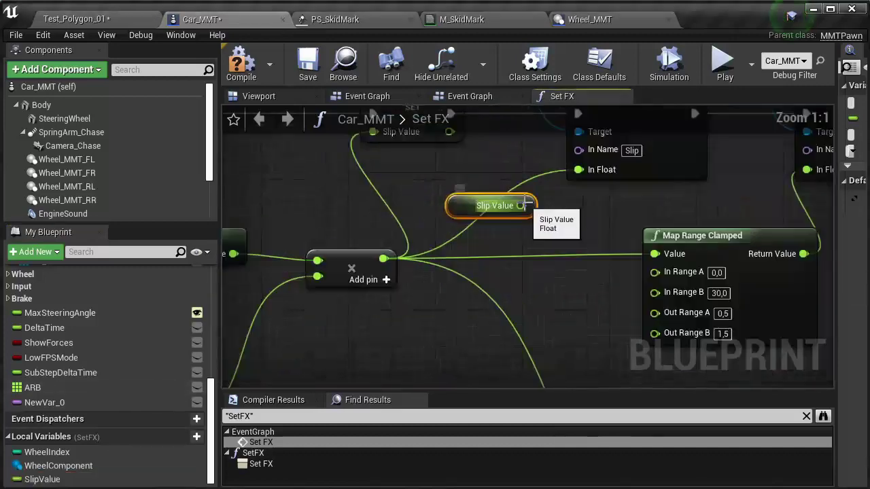
right_click_drag(577, 225, 491, 180)
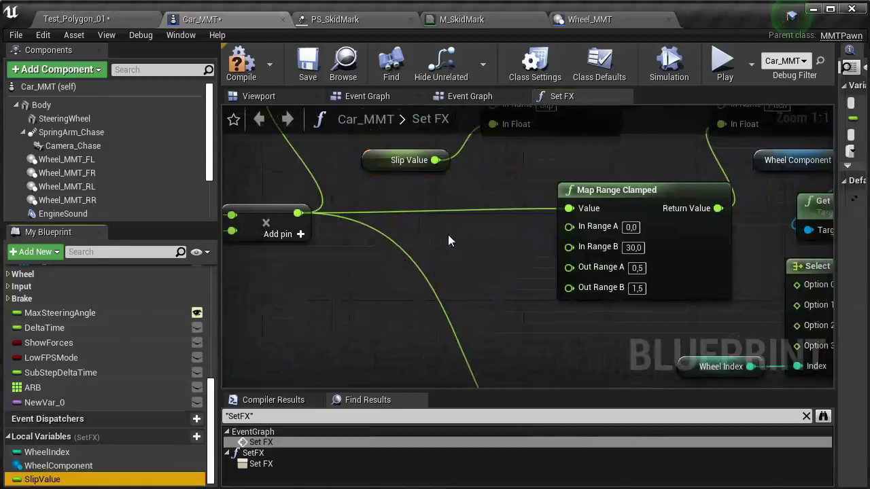
left_click_drag(448, 241, 448, 240, "ctrl")
scroll(442, 236, "down", 4)
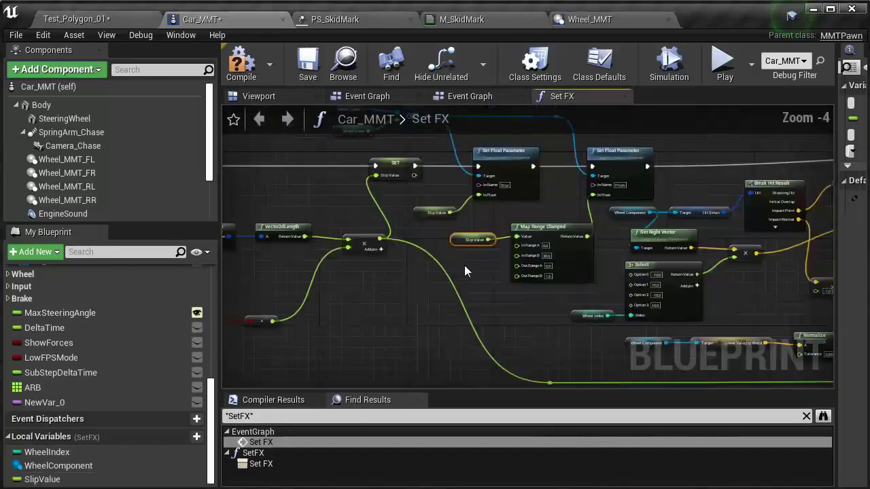
scroll(464, 265, "down", 2)
scroll(462, 270, "up", 6)
mouse_move(430, 297)
left_mouse_down("ctrl")
mouse_move(563, 230)
mouse_move(587, 348)
left_mouse_up("ctrl")
scroll(570, 209, "down", 6)
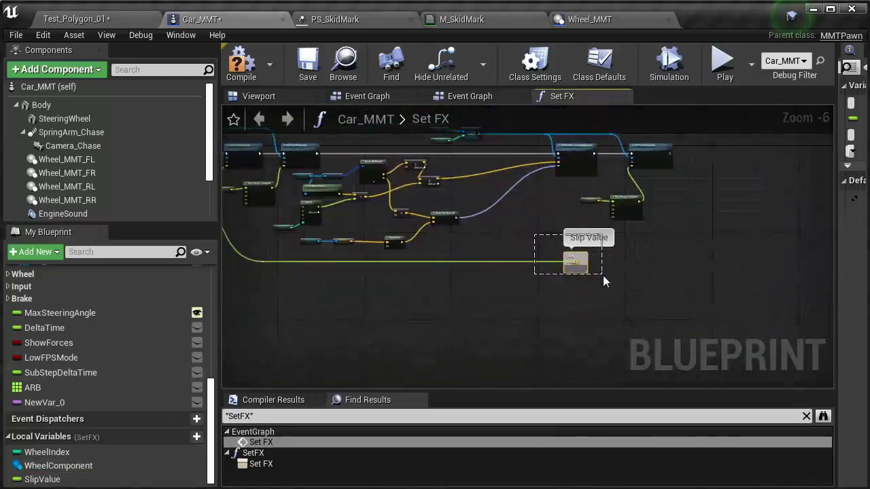
scroll(603, 275, "up", 4)
right_click_drag(588, 350, 475, 351)
Add a Branch node before SetWorldLocationAndRotation and wire its True output into it.
scroll(475, 351, "down", 3)
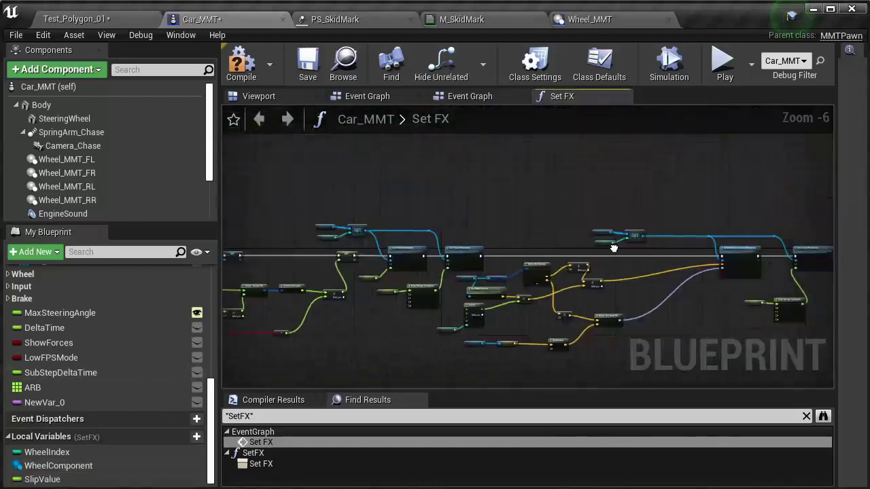
scroll(435, 246, "up", 4)
right_click(461, 265)
type("branch")
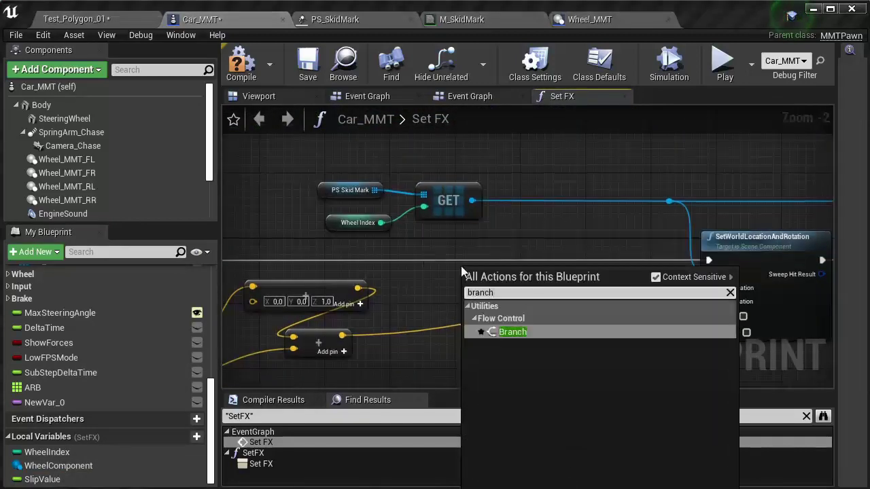
left_click(533, 332)
left_click_drag(505, 272, 574, 221)
scroll(500, 270, "down", 2)
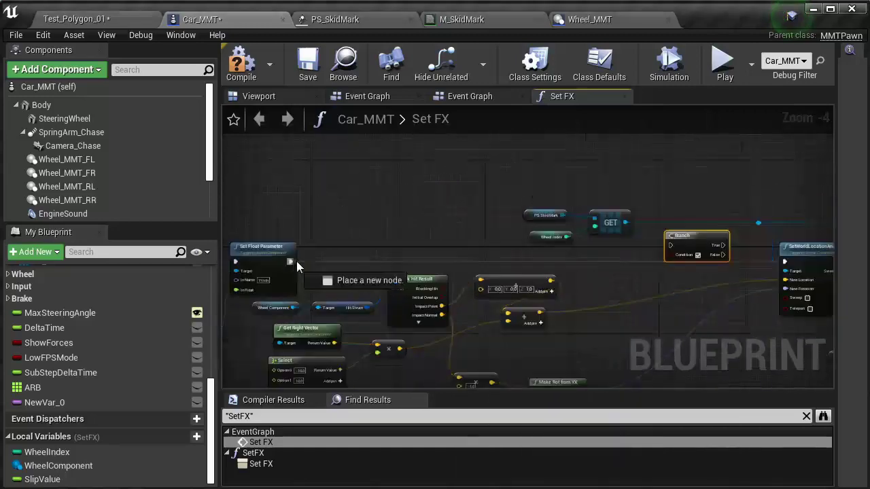
right_click_drag(658, 271, 469, 272)
scroll(499, 249, "up", 3)
left_click_drag(539, 252, 580, 259)
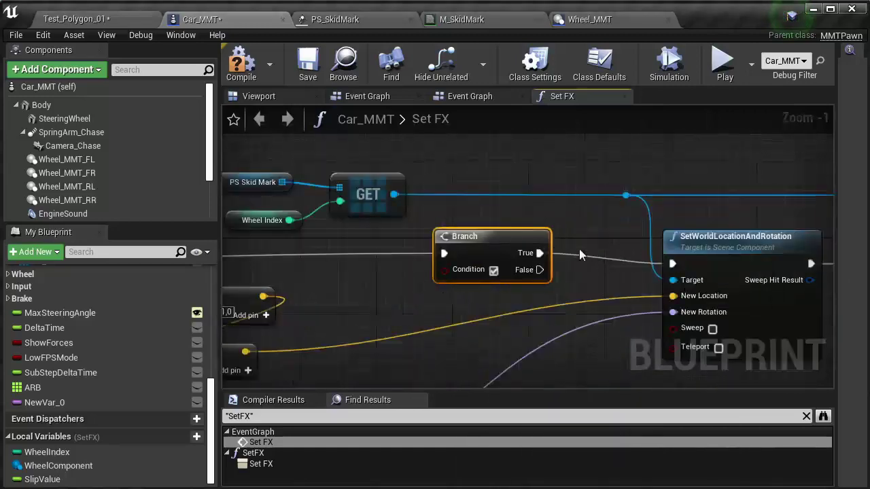
scroll(579, 249, "down", 3)
mouse_move(568, 326)
right_mouse_down()
mouse_move(464, 265)
mouse_move(529, 205)
right_mouse_up()
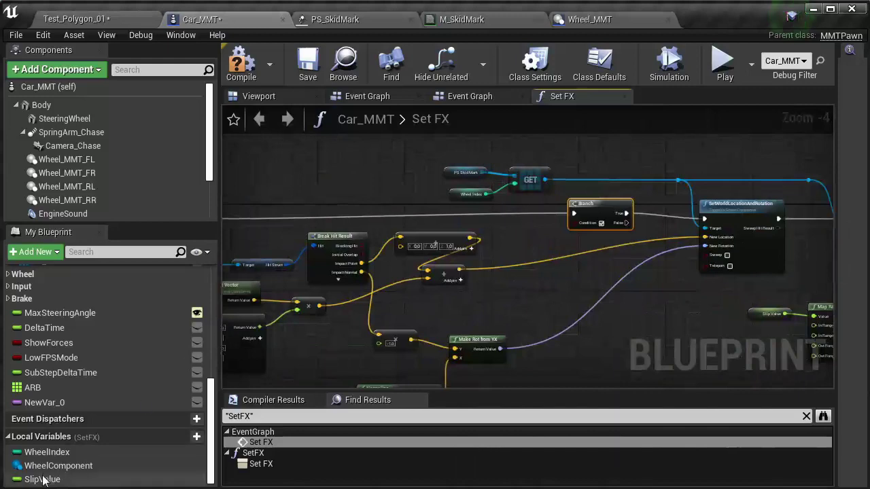
Compare a Slip Value getter with a float > 5.0 node and feed it to the Branch Condition.
mouse_move(42, 479)
left_mouse_down()
mouse_move(513, 294)
mouse_move(559, 286)
left_mouse_up()
left_click(544, 305)
scroll(522, 291, "up", 4)
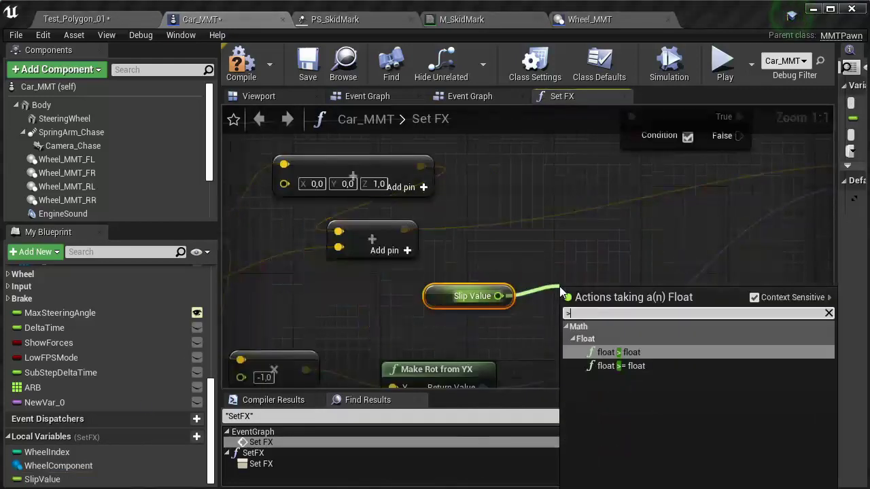
type("map range")
left_click(623, 343)
right_click_drag(429, 244, 588, 316)
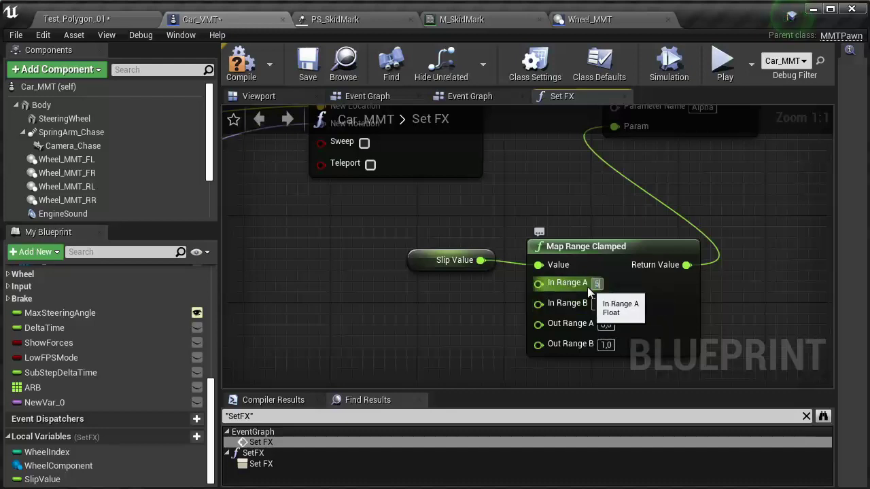
right_click_drag(476, 307, 415, 272)
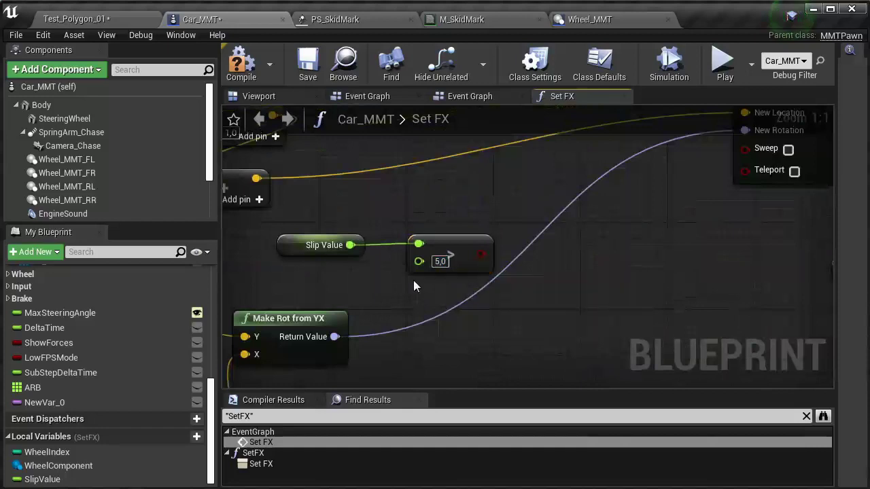
scroll(414, 286, "down", 3)
scroll(474, 299, "up", 2)
left_click_drag(484, 204, 486, 203)
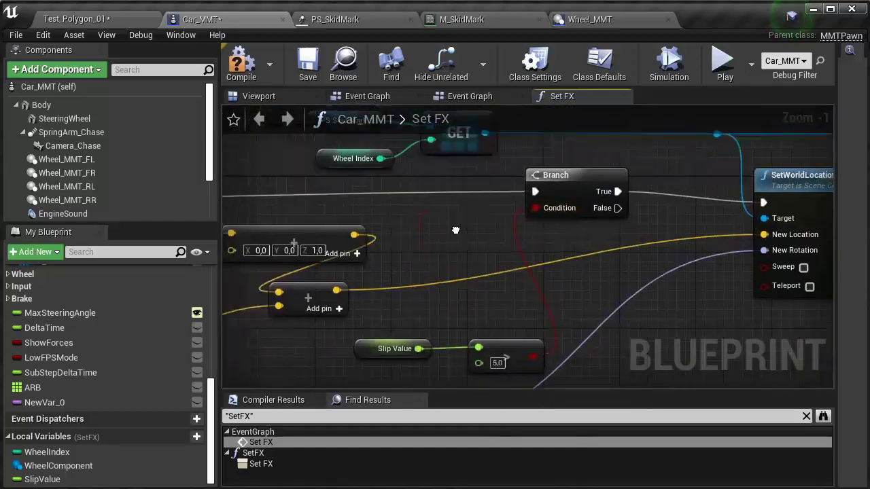
Tidy the Slip Value, comparison, Wheel Index, PS Skid Mark and GET nodes beside the Branch.
right_click_drag(486, 203, 608, 199)
left_click_drag(457, 333, 496, 229)
right_click_drag(589, 343, 644, 442)
left_click_drag(459, 253, 649, 168)
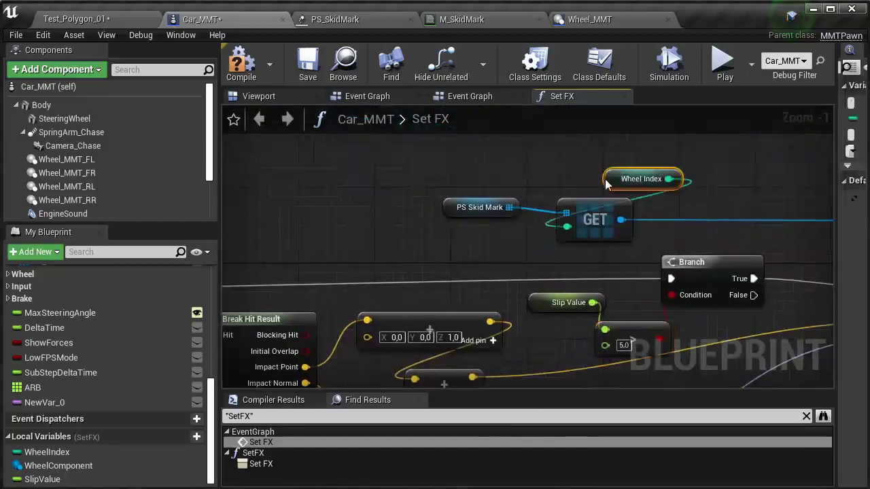
scroll(464, 247, "down", 2)
left_click_drag(511, 164, 326, 231)
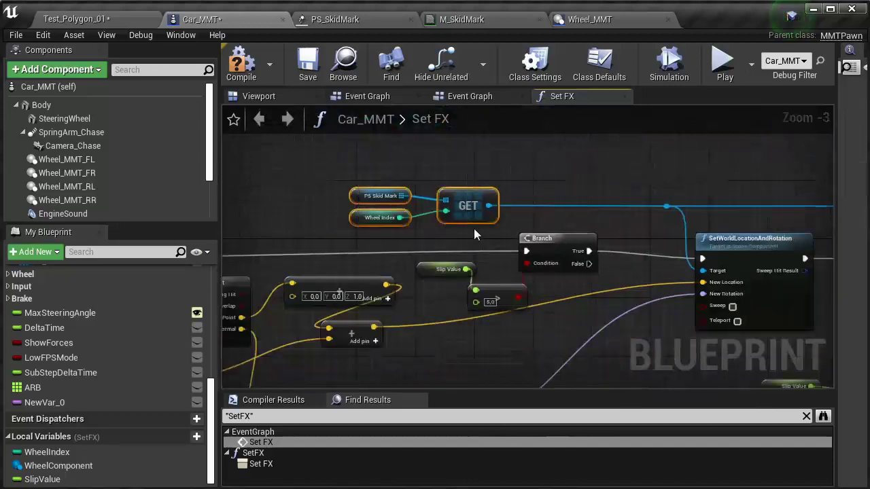
left_click_drag(473, 221, 473, 179)
right_click_drag(681, 174, 607, 196)
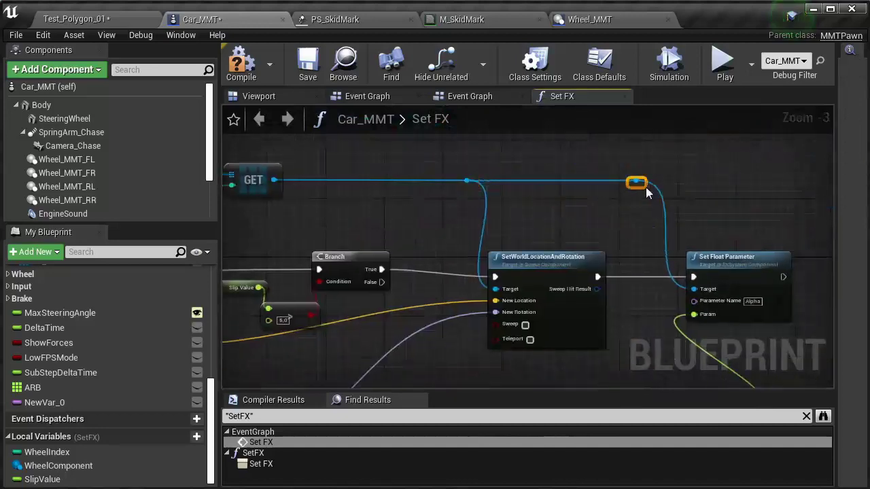
right_click_drag(250, 281, 468, 252)
left_click_drag(494, 282, 464, 208)
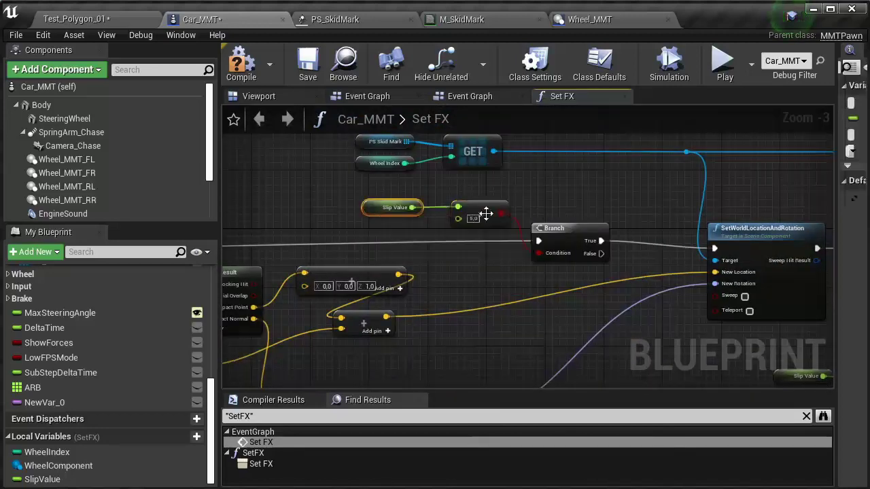
Select the SetWorldLocation and Set Float Parameter nodes, then drag a new wire from the reroute point.
scroll(576, 231, "up", 2)
scroll(647, 228, "down", 2)
mouse_move(647, 228)
right_mouse_down()
mouse_move(471, 230)
mouse_move(617, 235)
right_mouse_up()
scroll(557, 165, "up", 1)
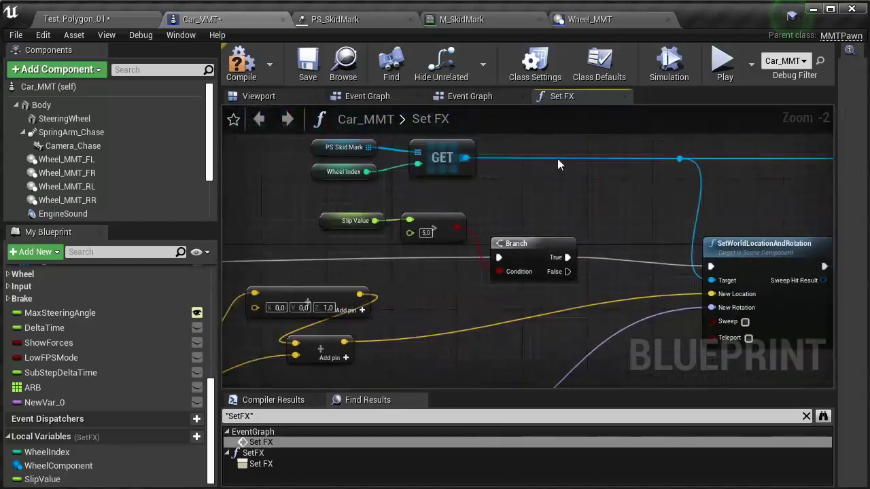
scroll(557, 165, "down", 1)
scroll(451, 200, "down", 2)
left_click_drag(719, 163, 501, 355)
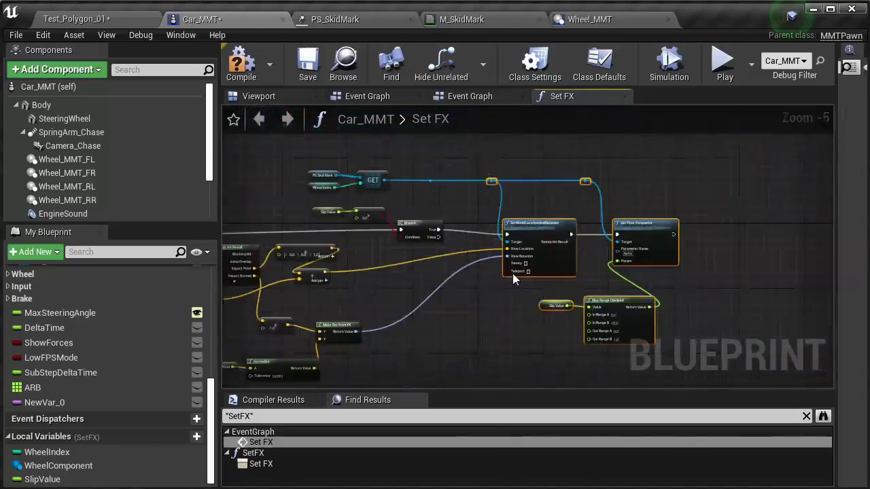
scroll(491, 181, "up", 4)
mouse_move(489, 179)
left_mouse_down()
mouse_move(565, 217)
mouse_move(577, 268)
left_mouse_up()
Add a Set Active node after the Branch and move the yellow wire's reroute knot.
type("set act")
left_click(622, 295)
right_click_drag(679, 294, 434, 221)
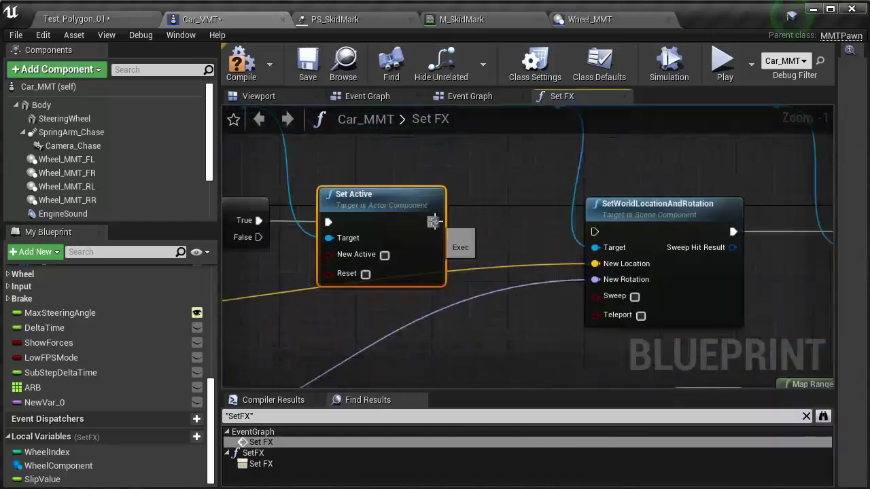
scroll(433, 222, "down", 4)
right_click_drag(508, 300, 673, 287)
scroll(499, 245, "up", 2)
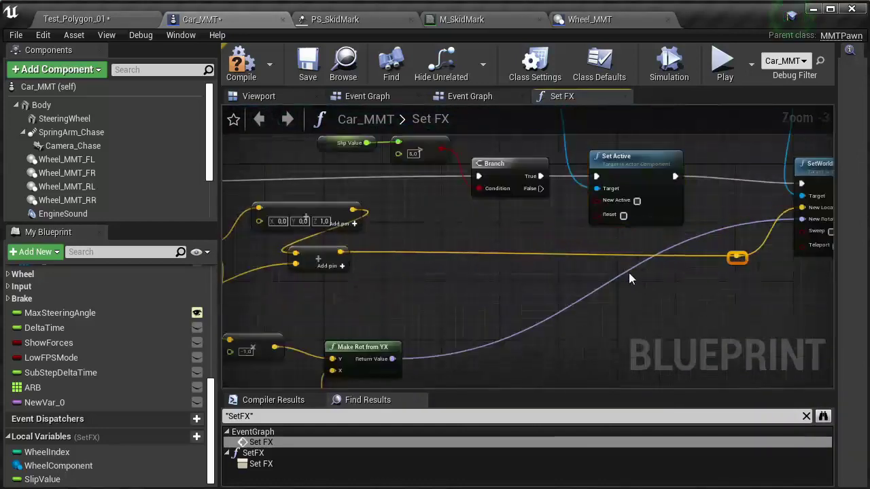
left_click_drag(737, 257, 758, 301)
Rearrange the Make Rot from YX, velocity, Normalize and Wheel Component nodes near Set Active.
right_click_drag(456, 325, 508, 292)
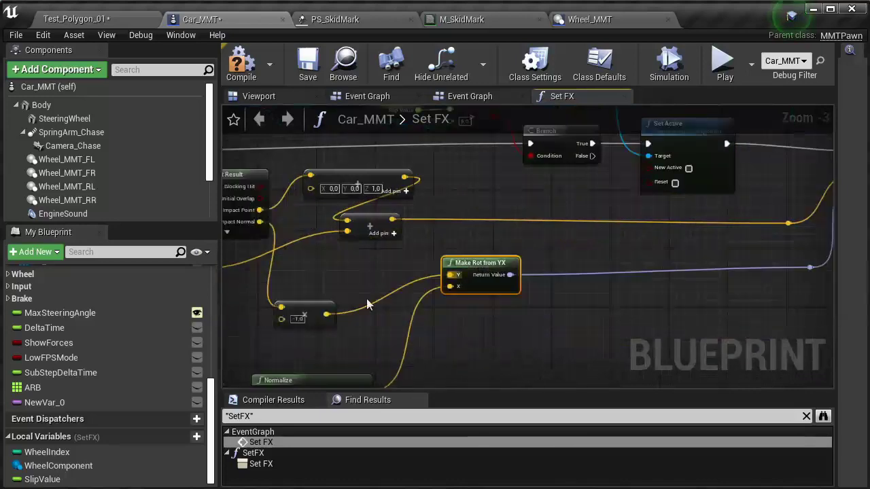
scroll(372, 317, "down", 2)
scroll(263, 296, "up", 3)
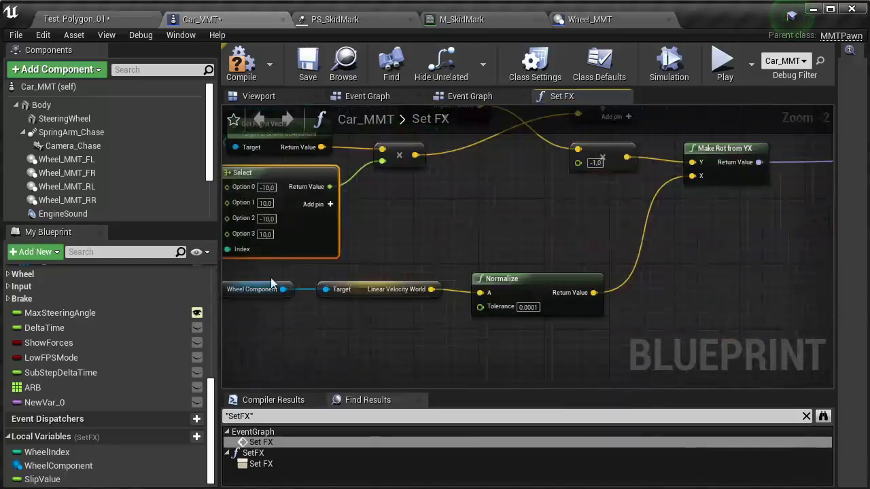
left_click_drag(537, 299, 584, 279)
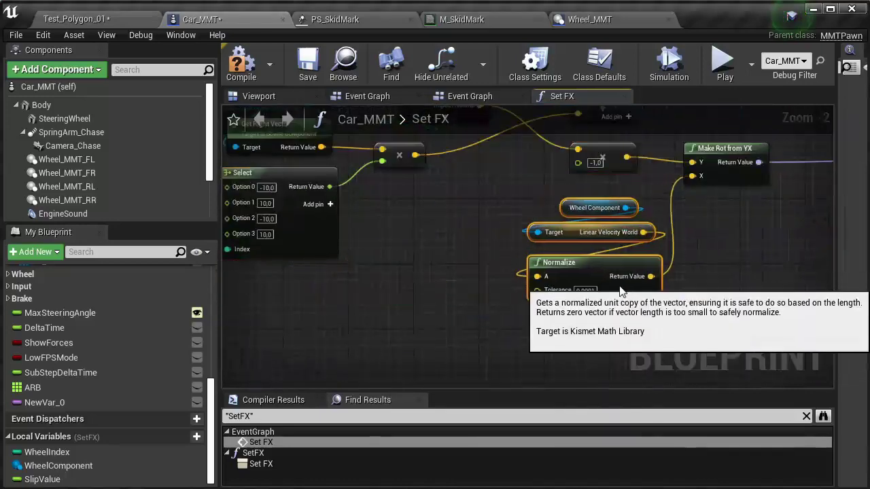
left_click_drag(516, 207, 435, 227)
scroll(435, 228, "down", 2)
right_click_drag(622, 222, 426, 320)
scroll(426, 321, "up", 2)
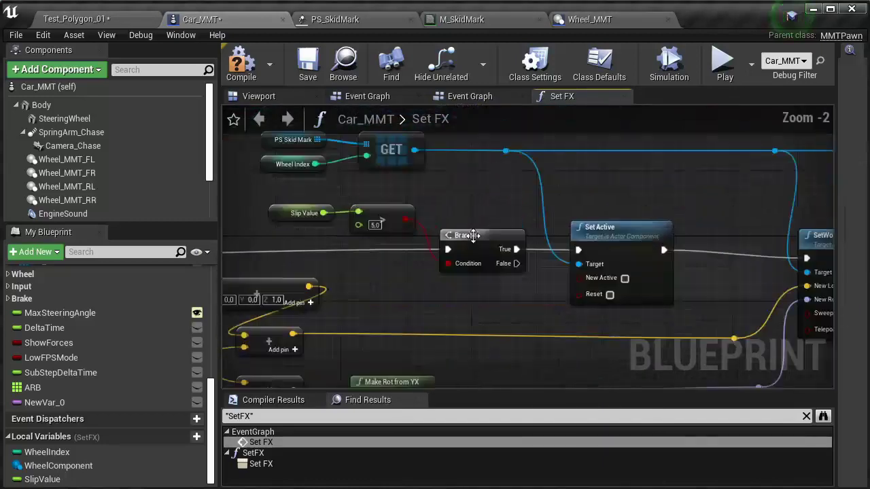
right_click_drag(283, 235, 428, 258)
right_click_drag(555, 359, 419, 311)
scroll(591, 265, "up", 2)
Tick New Active on Set Active, then paste a second Set Active on the Branch False wire.
left_click(657, 321)
scroll(655, 315, "down", 3)
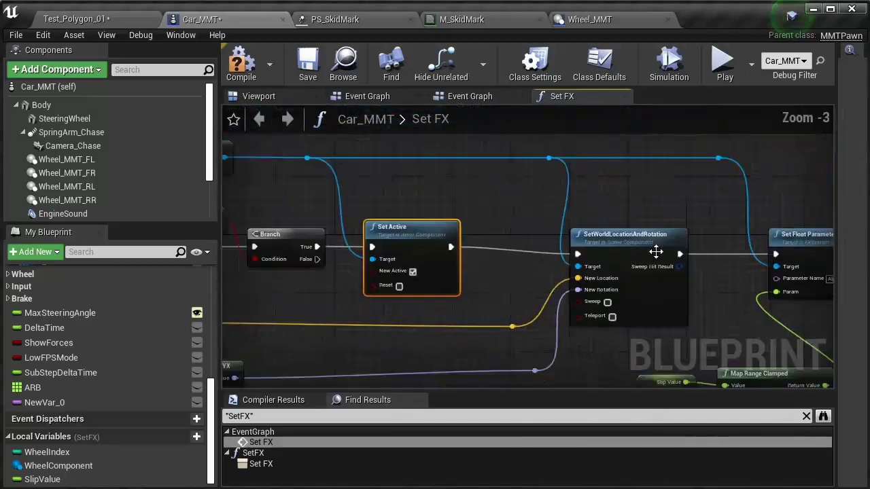
right_click_drag(656, 316, 720, 380)
scroll(495, 311, "up", 1)
mouse_move(473, 299)
left_mouse_down()
mouse_move(495, 171)
mouse_move(582, 222)
left_mouse_up()
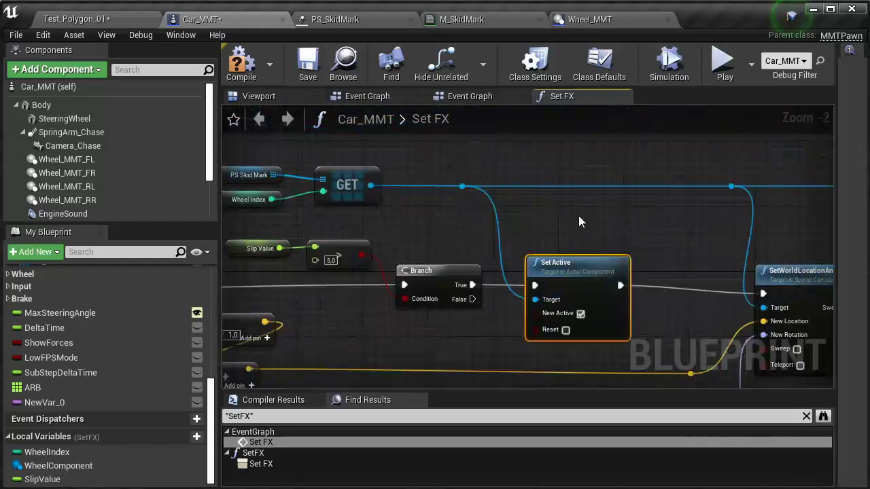
key("ctrl+v")
Wire Branch False and the GET result into the pasted Set Active, placed below the first.
left_click_drag(561, 175, 580, 166)
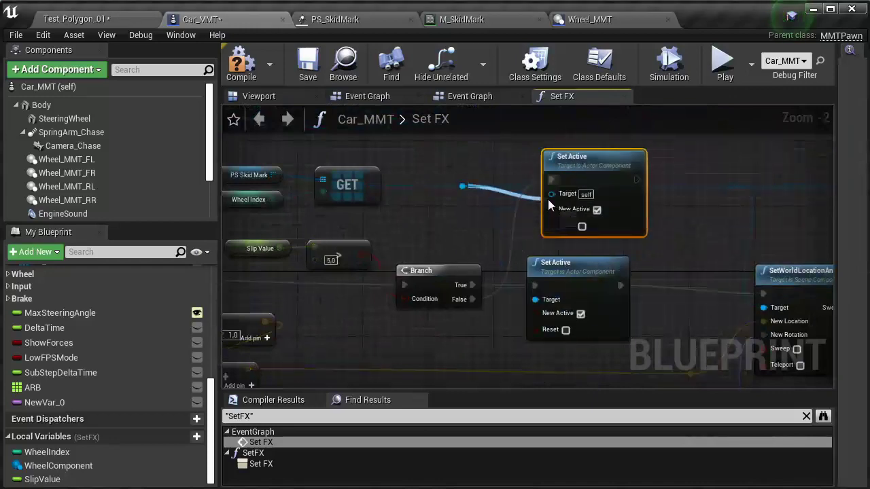
left_click_drag(551, 206, 551, 195)
left_click_drag(590, 168, 582, 185)
right_click_drag(631, 238, 333, 214)
Add a reroute knot on the exec wire leaving Set Float Parameter.
scroll(333, 213, "down", 2)
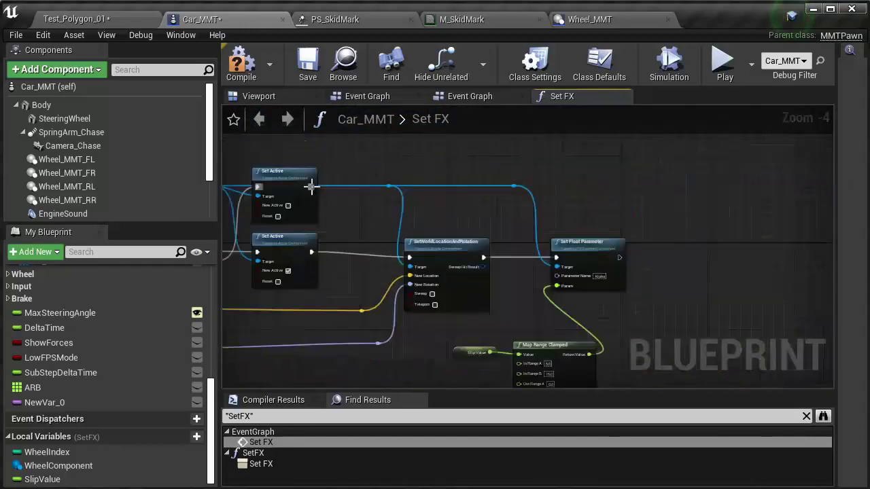
right_click_drag(613, 231, 652, 240)
left_click_drag(665, 262, 723, 262)
scroll(683, 482, "down", 10)
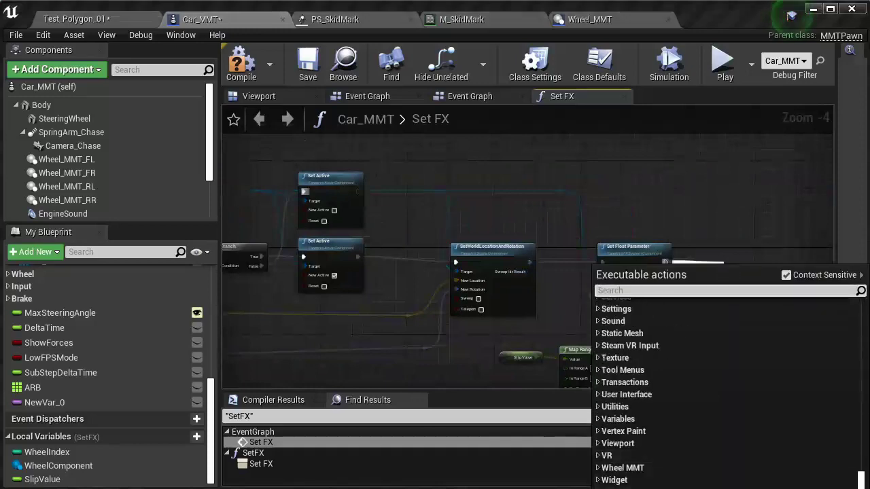
left_click(688, 289)
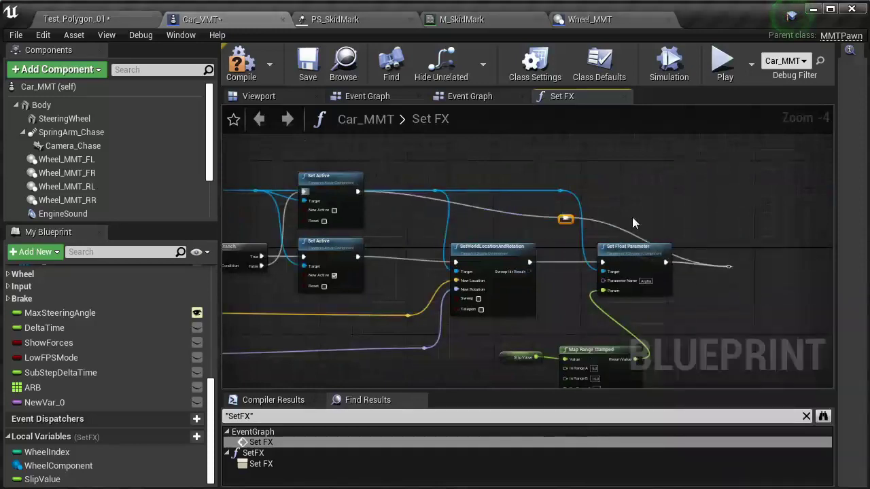
Reposition SetWorldLocationAndRotation and lower the exec wire's reroute knot beside the Set Active nodes.
right_click_drag(714, 206, 485, 160)
scroll(487, 253, "up", 1)
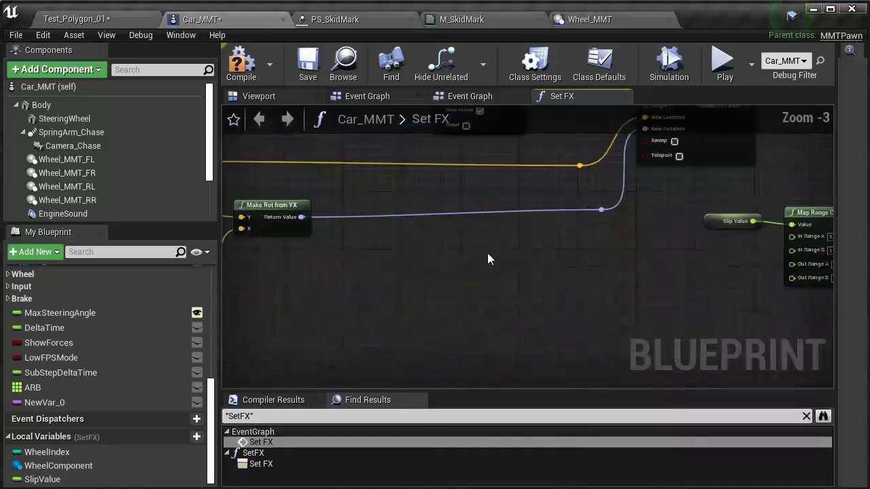
right_click_drag(598, 247, 833, 333)
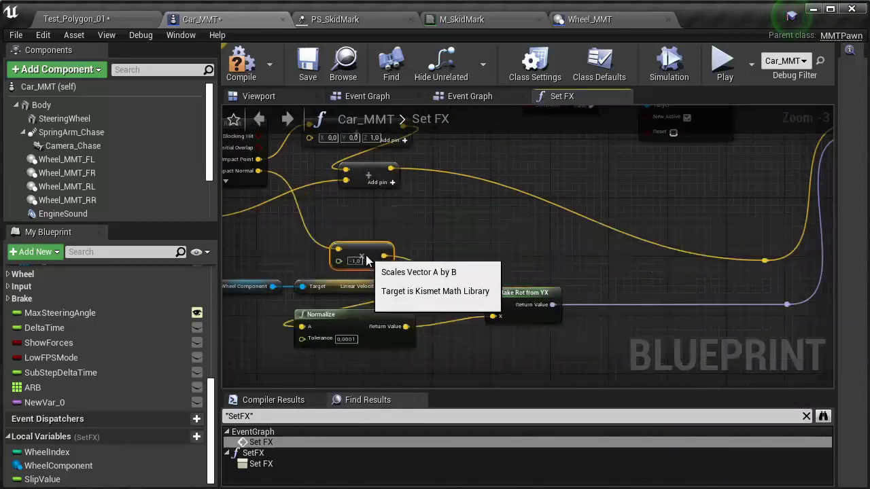
scroll(442, 272, "down", 1)
scroll(565, 271, "up", 2)
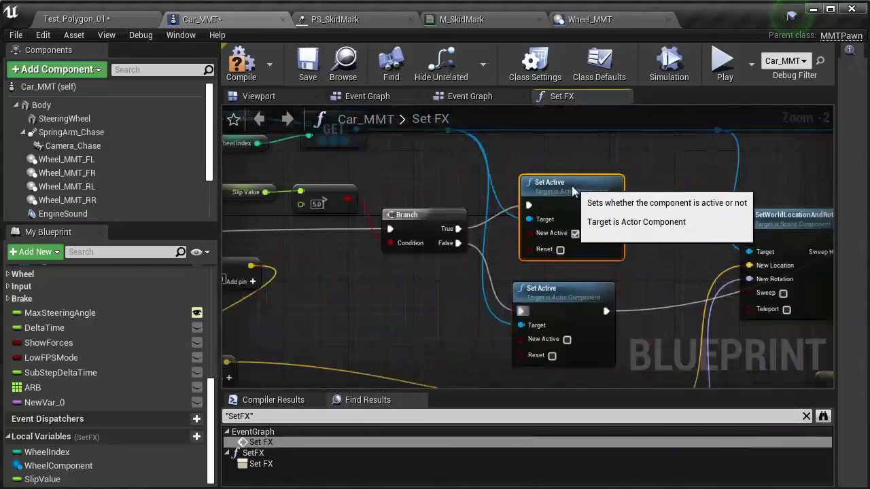
left_click(572, 185)
scroll(553, 276, "down", 2)
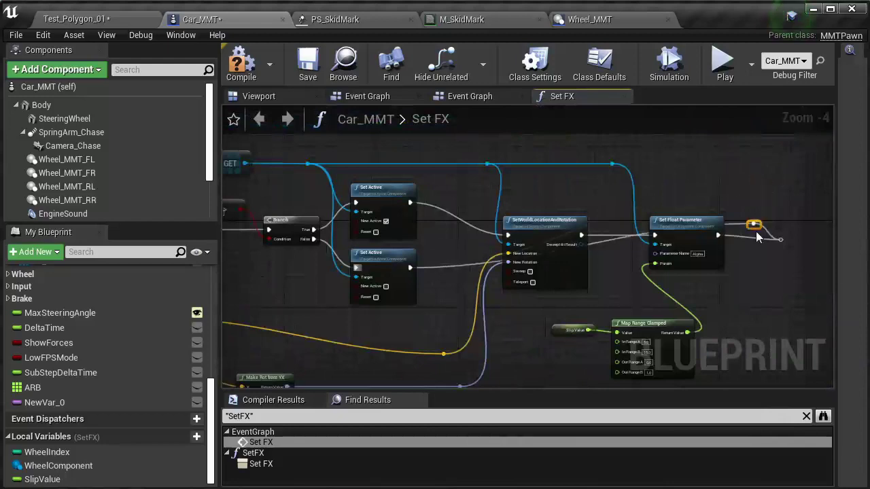
left_click_drag(753, 225, 764, 266)
left_click_drag(530, 221, 493, 189)
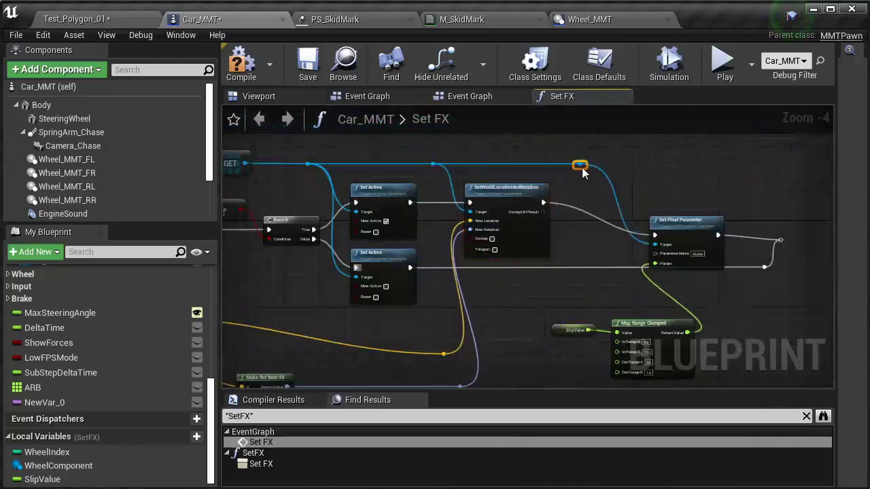
Check the lower Set Active and rotation-wire reroute knot, then save the Car_MMT blueprint.
scroll(528, 264, "up", 5)
left_click(529, 263)
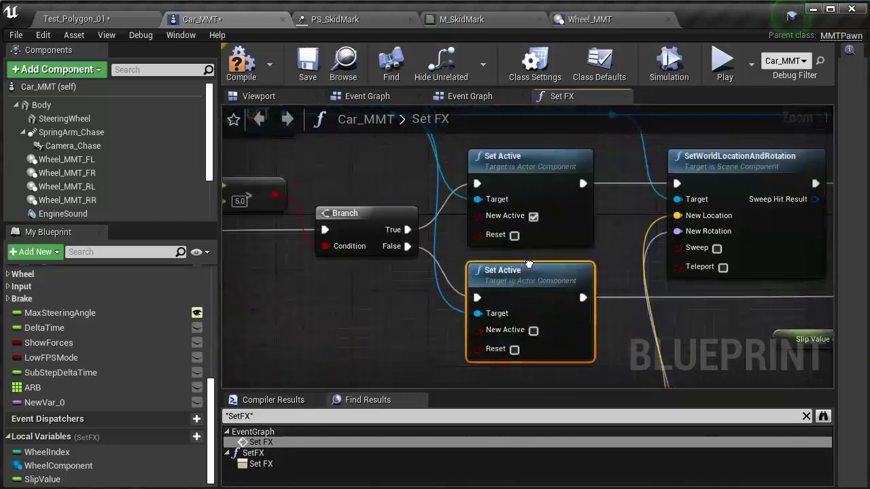
scroll(528, 264, "down", 5)
left_click_drag(533, 242, 570, 277)
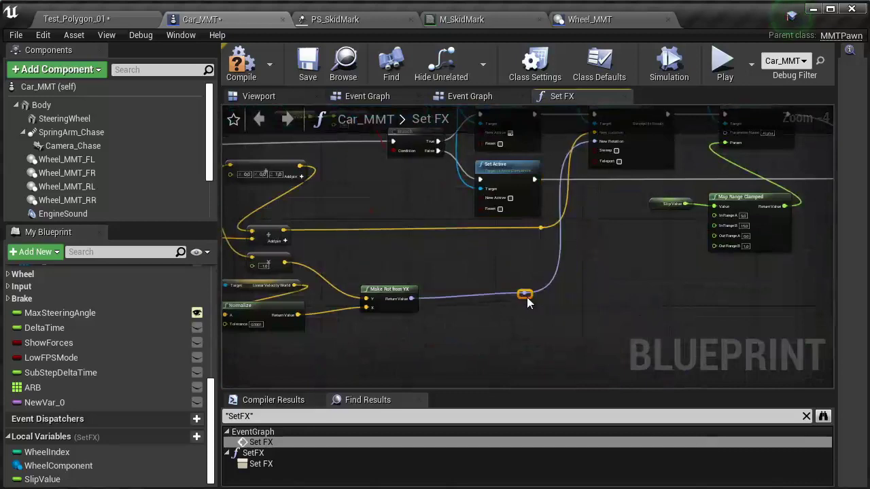
scroll(528, 303, "down", 3)
scroll(584, 291, "up", 5)
scroll(625, 265, "down", 1)
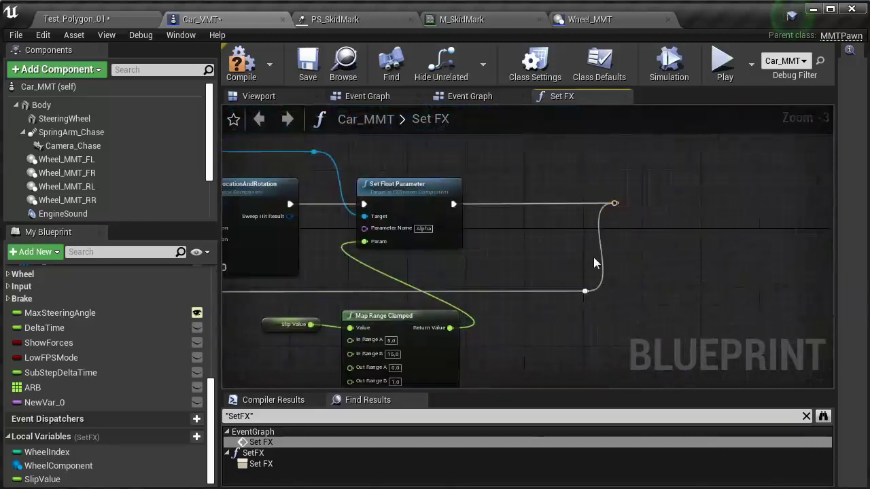
scroll(594, 263, "down", 3)
left_click(307, 71)
left_click(15, 35)
Play the Test_Polygon_01 level and drive the car forward, toggling wireframe and lit views.
left_click(15, 34)
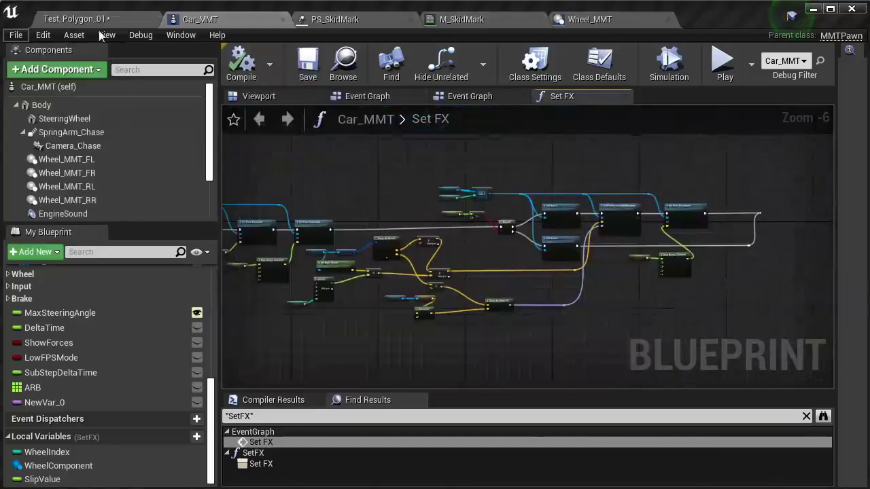
left_click(103, 18)
left_click(626, 62)
key("F1")
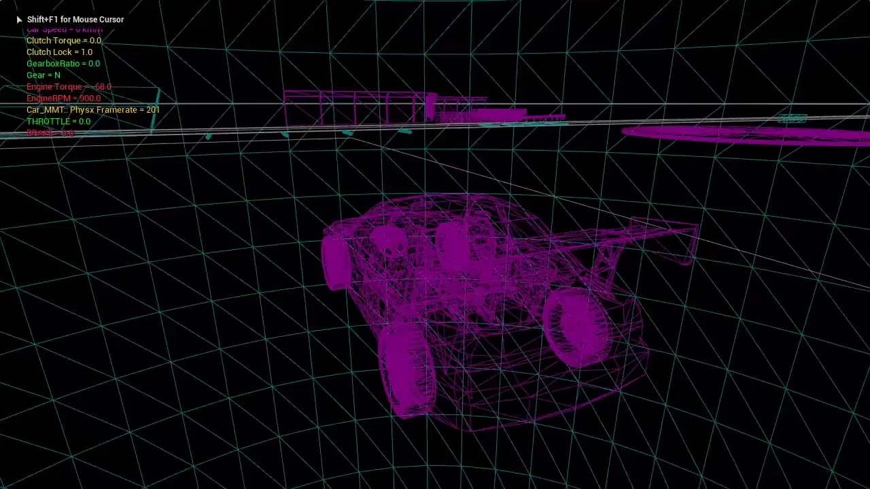
key("w")
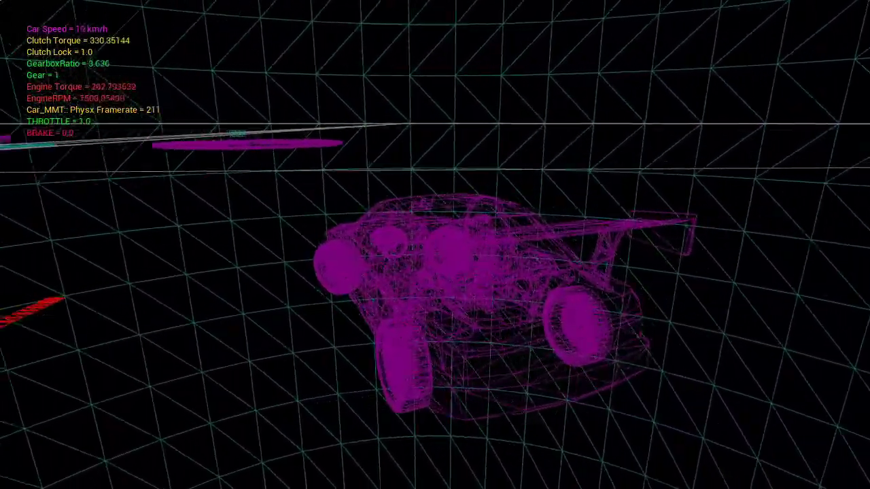
key("F3")
key("w")
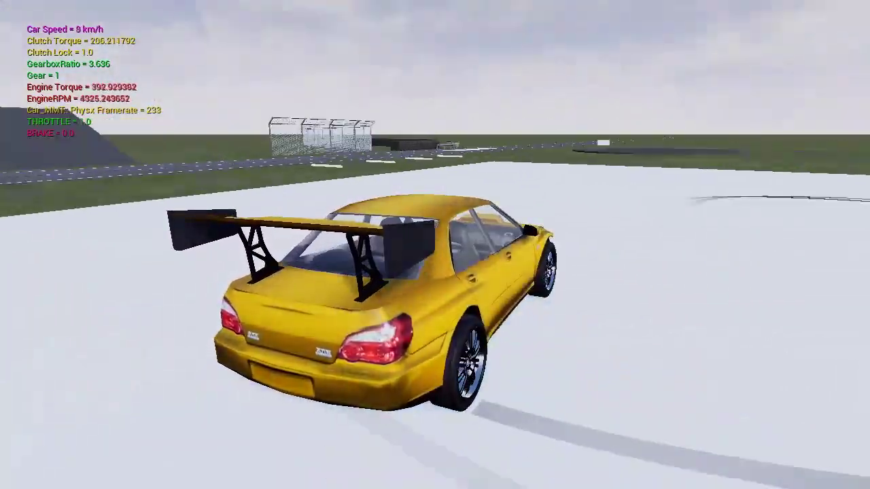
Drift, brake and spin the car repeatedly so it lays dark curved skid marks.
key("w")
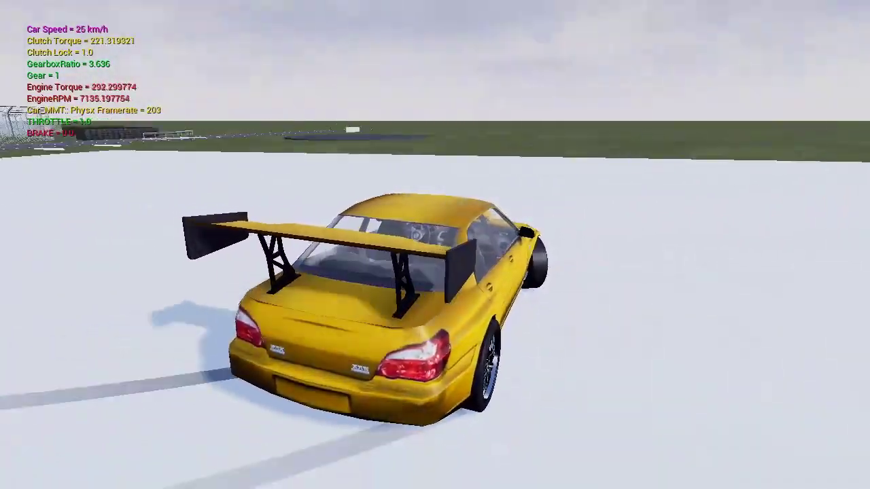
key("F1")
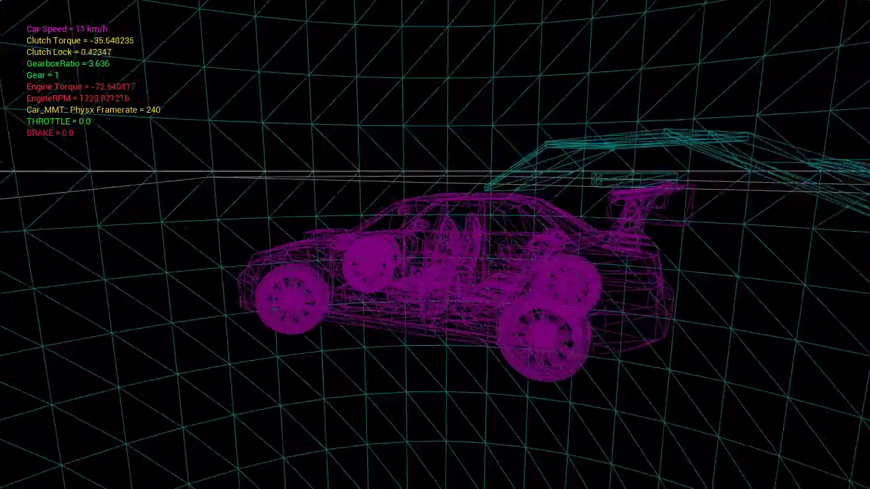
key("F3")
key("w")
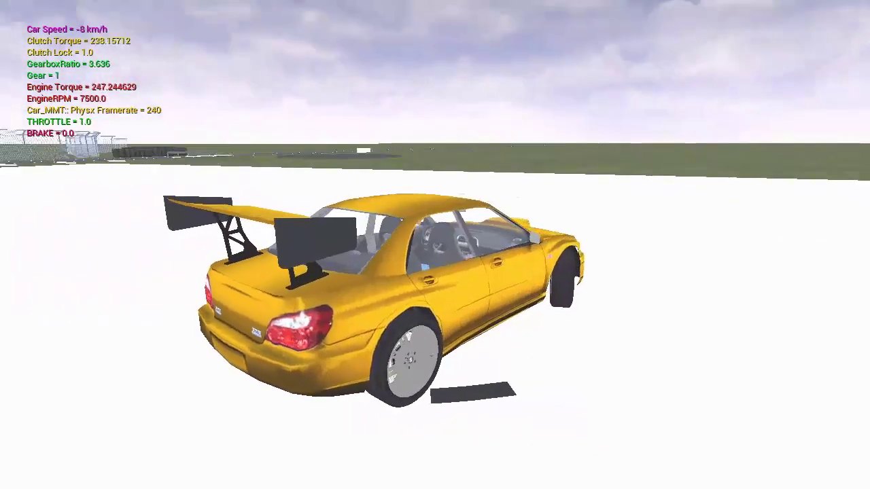
key("F1")
key("F3")
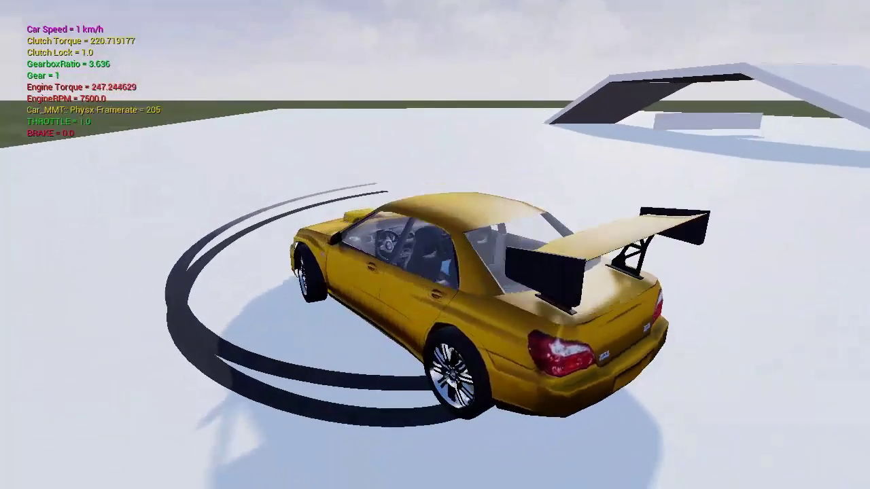
key("s")
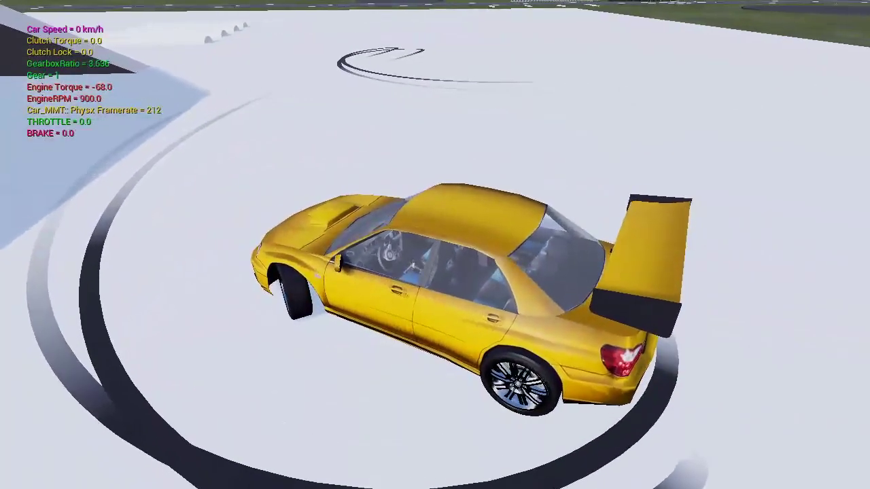
key("w")
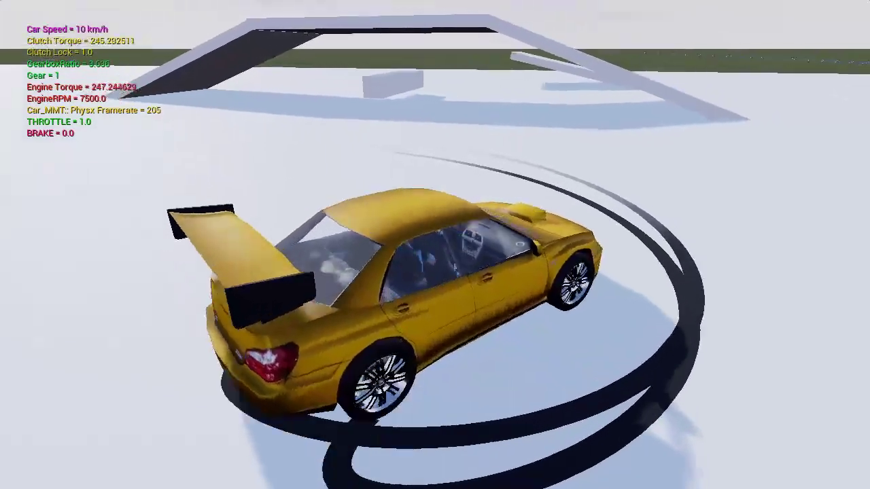
key("w")
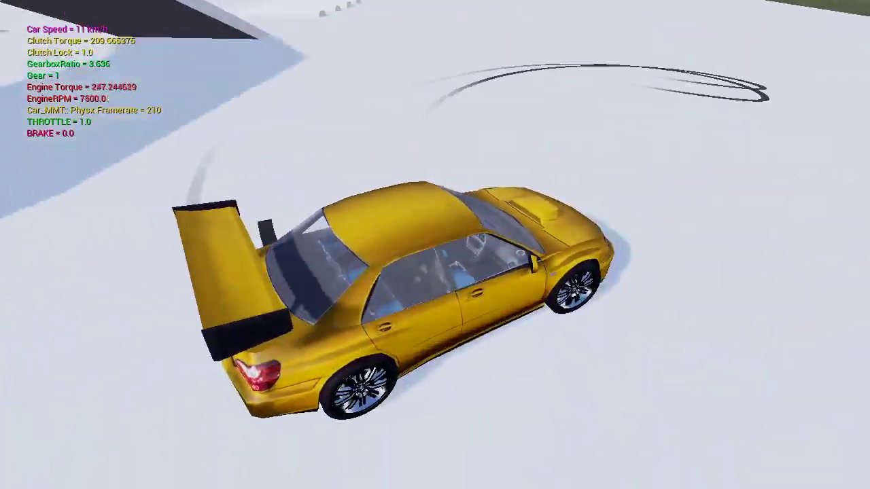